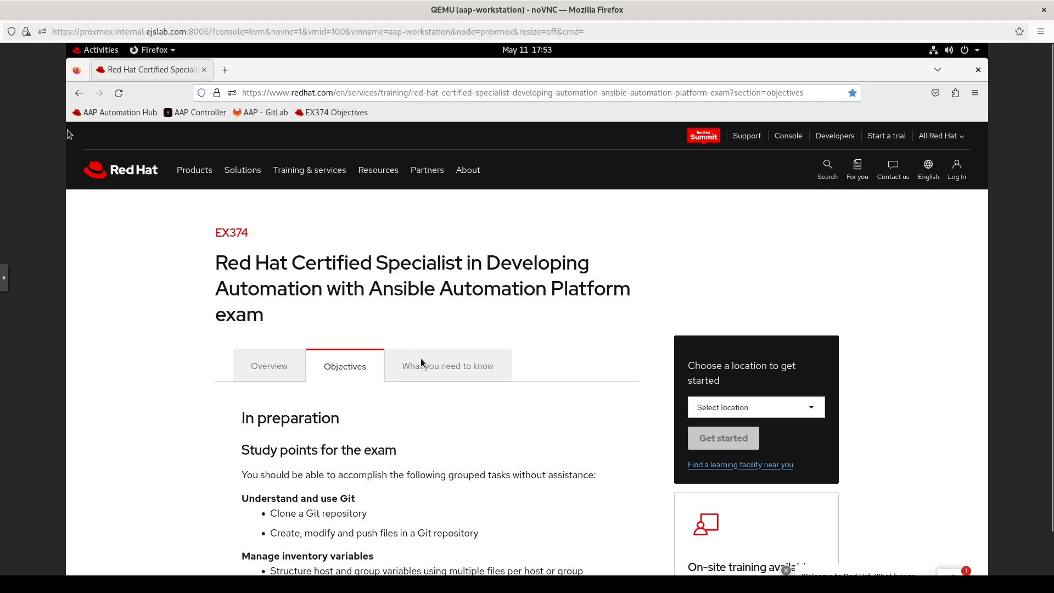
# Step: Scroll the EX374 objectives down to the Manage automation controller section and reboot-persistence note
pyautogui.scroll(-10, 418, 476)
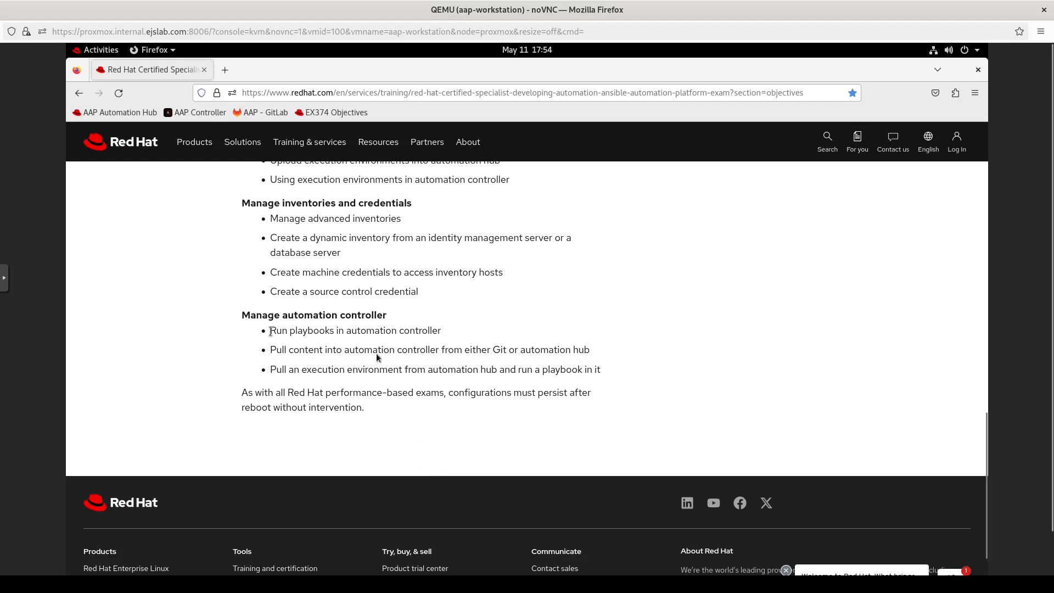
# Step: Empty the manage-aap terminal with the clear command, then bring Firefox back to the front
pyautogui.click(81, 51)
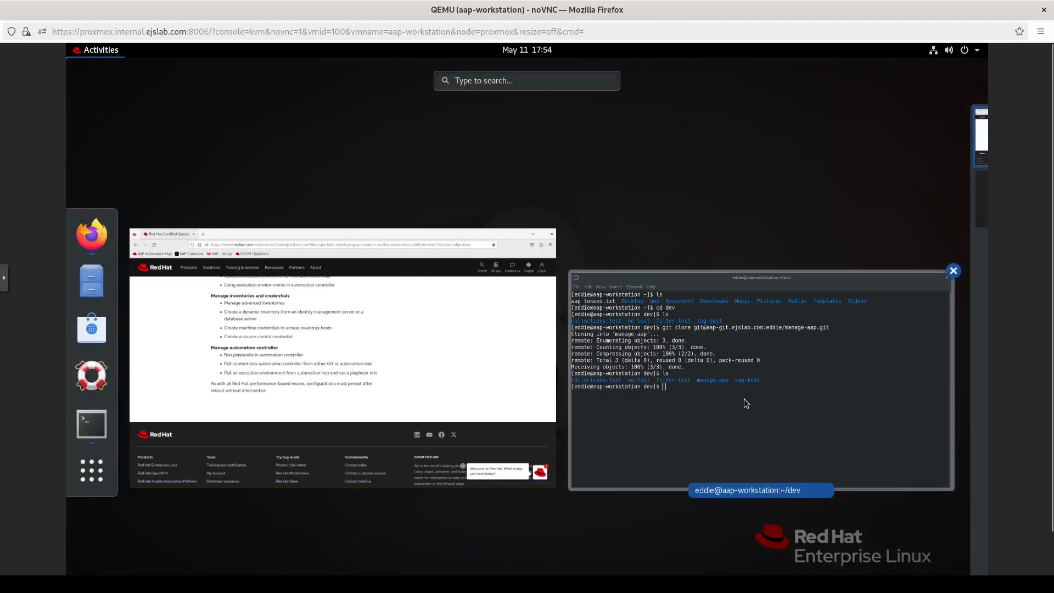
pyautogui.click(745, 401)
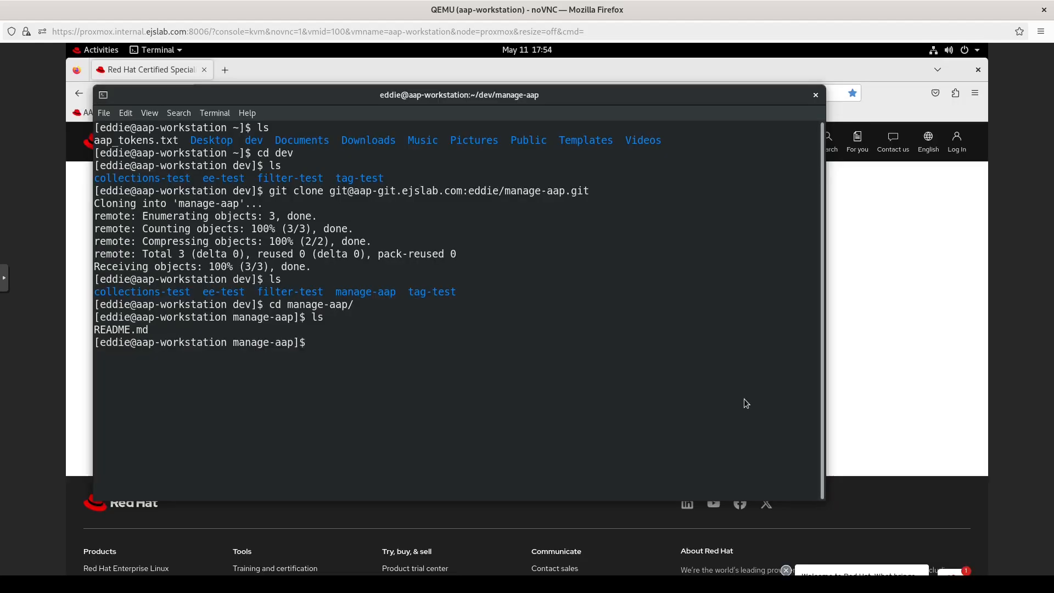
pyautogui.write('d')
pyautogui.press('BackSpace')
pyautogui.write('clear')
pyautogui.press('Return')
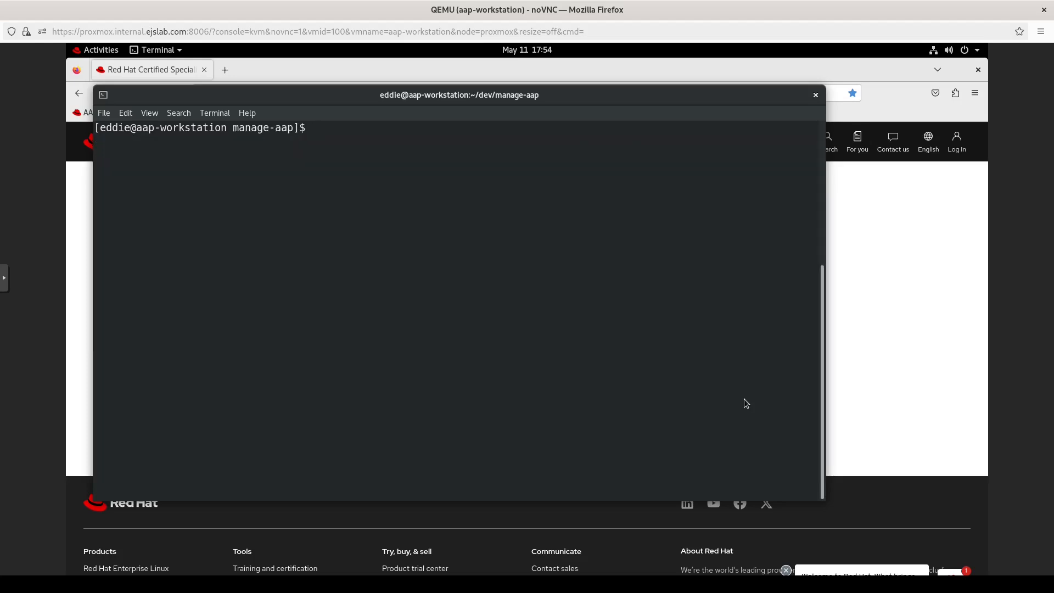
pyautogui.click(275, 77)
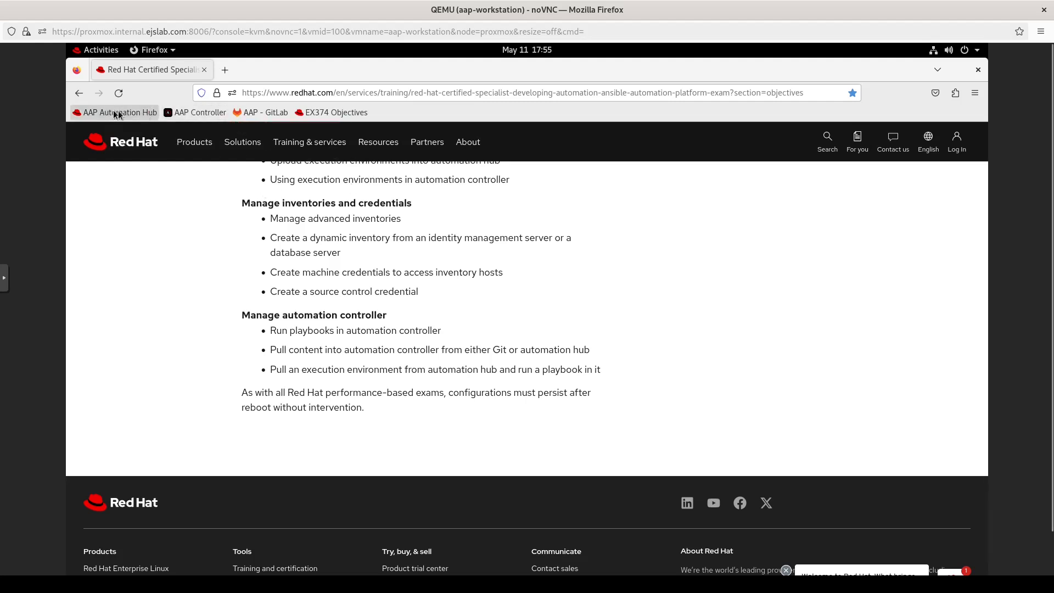
# Step: Open the AAP Controller bookmark in a new tab and log in as admin with its password
pyautogui.rightClick(194, 114)
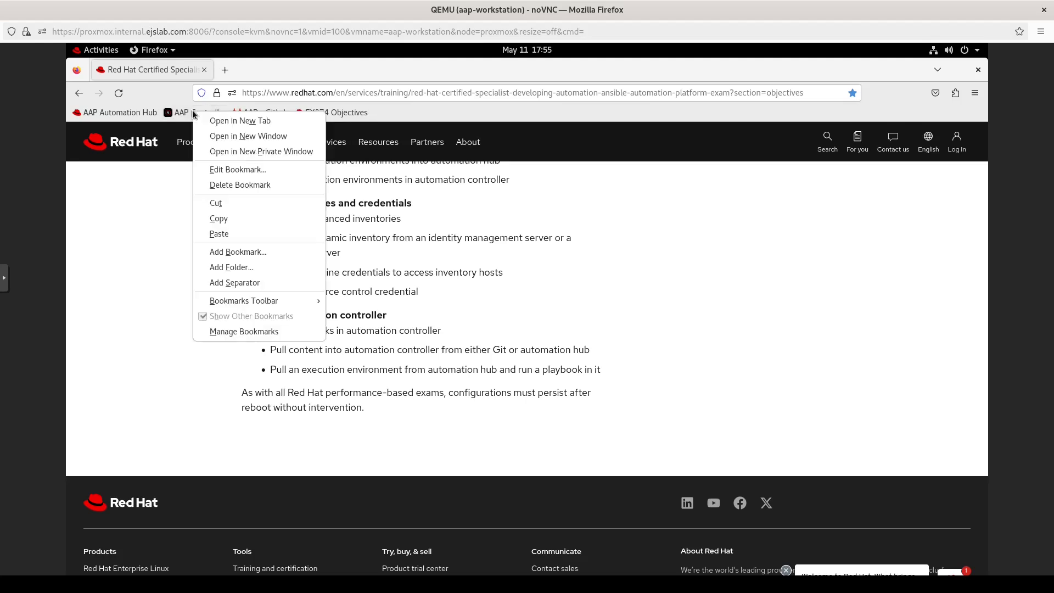
pyautogui.click(213, 122)
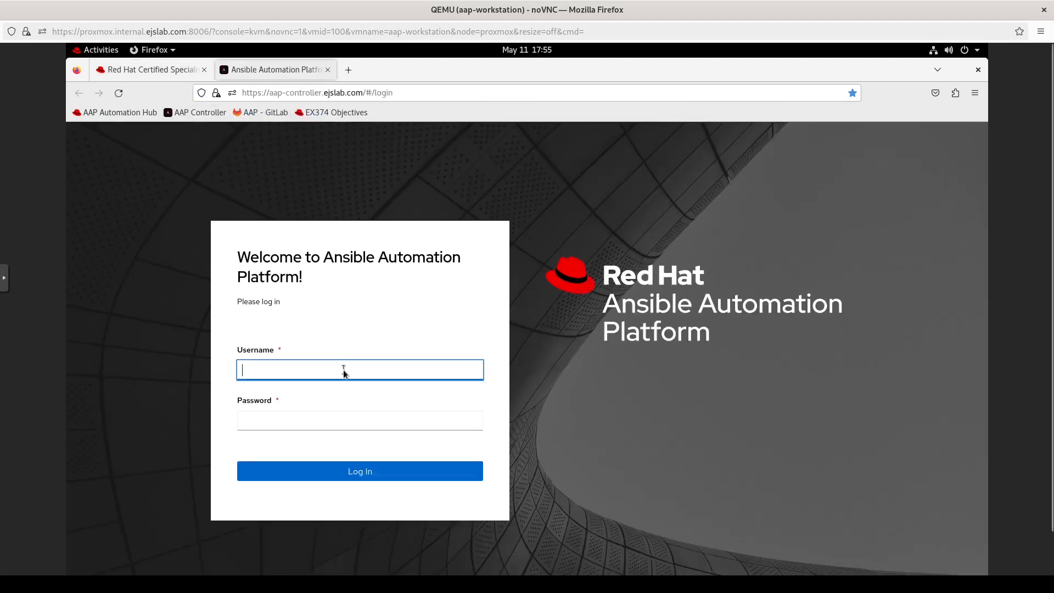
pyautogui.write('eddie')
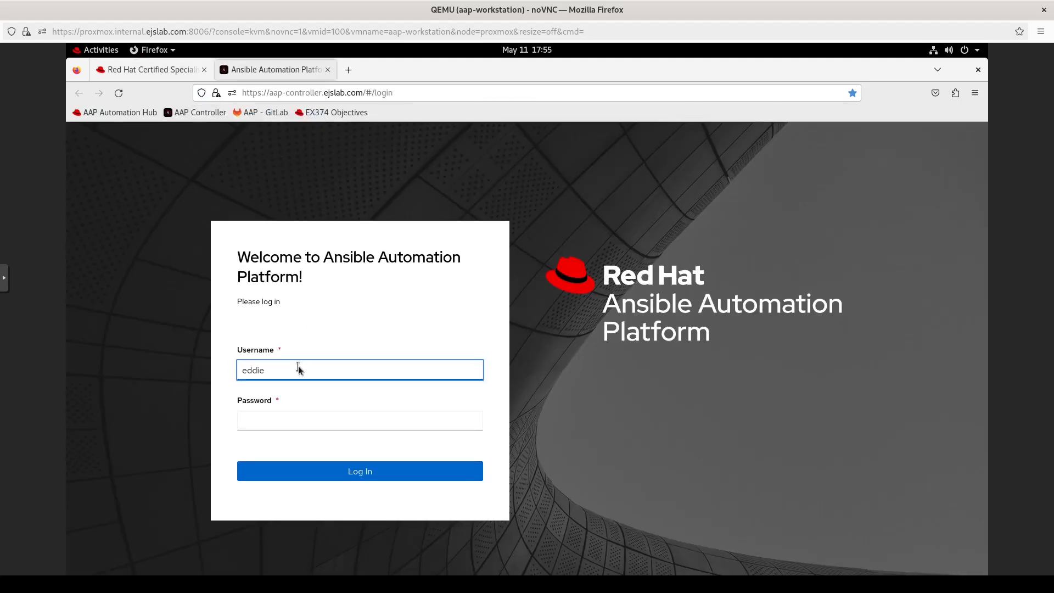
pyautogui.press('Tab')
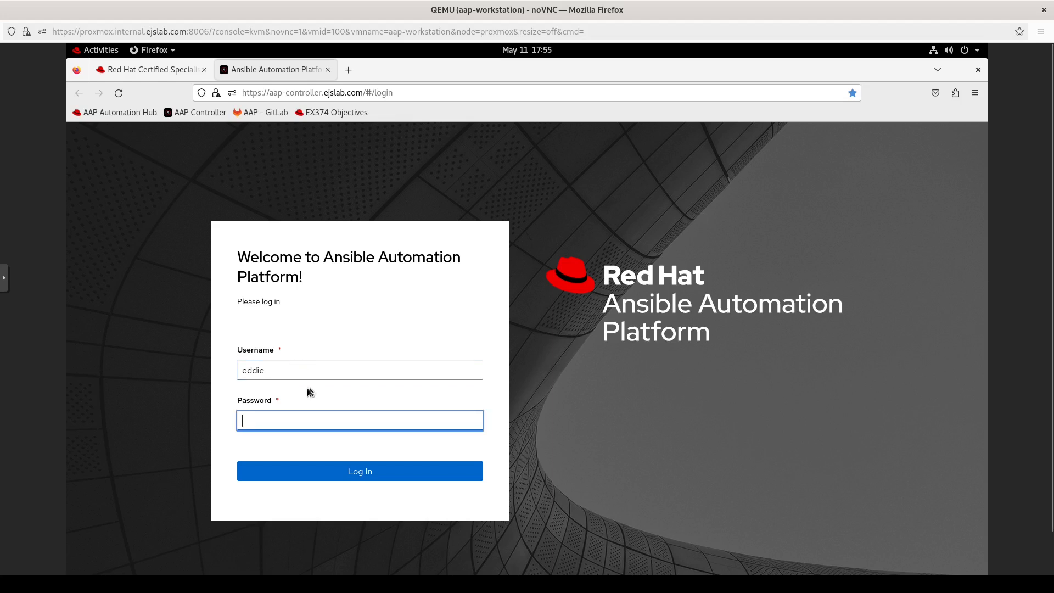
pyautogui.doubleClick(288, 370)
pyautogui.write('admin')
pyautogui.press('Tab')
pyautogui.write('••')
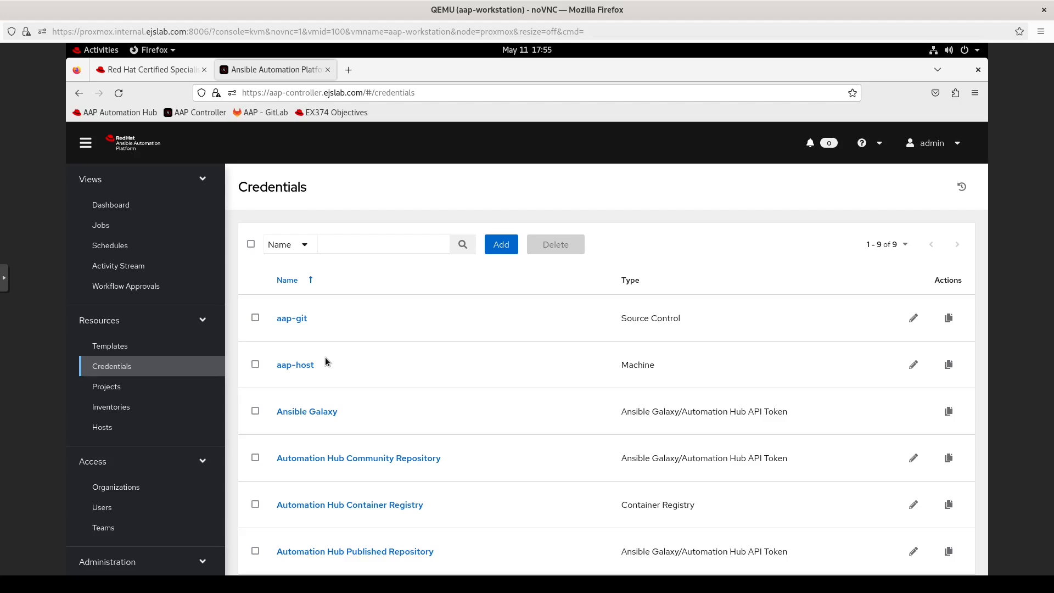
# Step: Inspect the aap-git credential and its Edit form, then return to the Credentials list
pyautogui.click(292, 326)
pyautogui.click(269, 324)
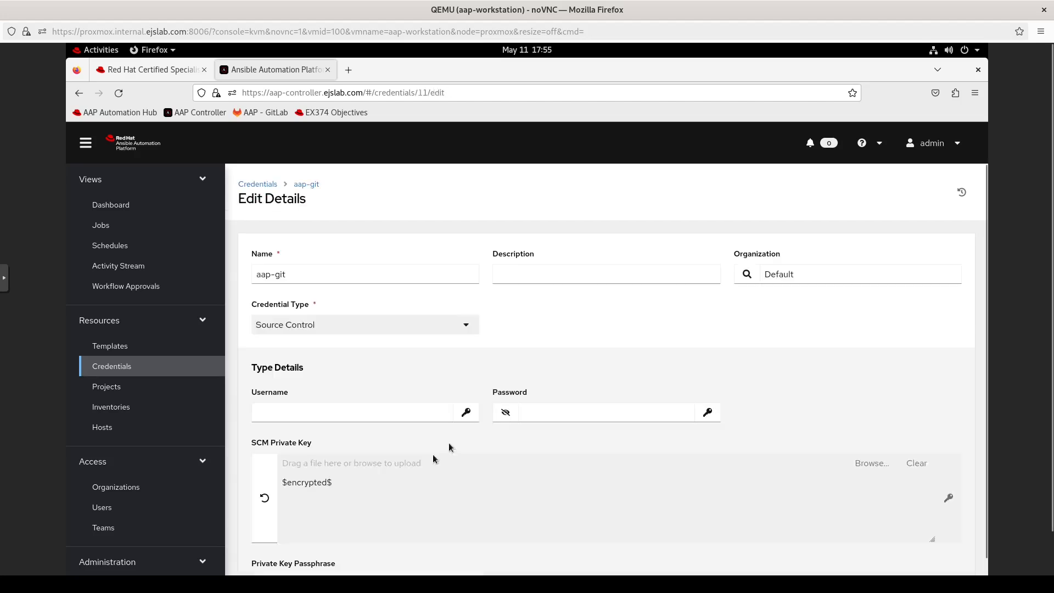
pyautogui.click(344, 413)
pyautogui.click(268, 187)
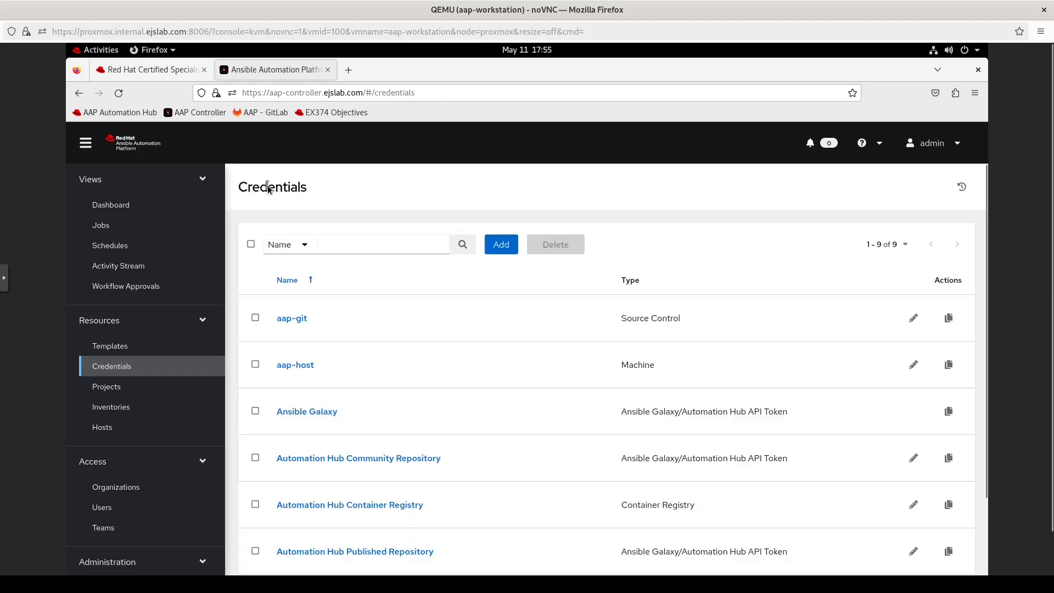
# Step: Check the aap-host credential's details and glance at the exam objectives tab
pyautogui.click(303, 366)
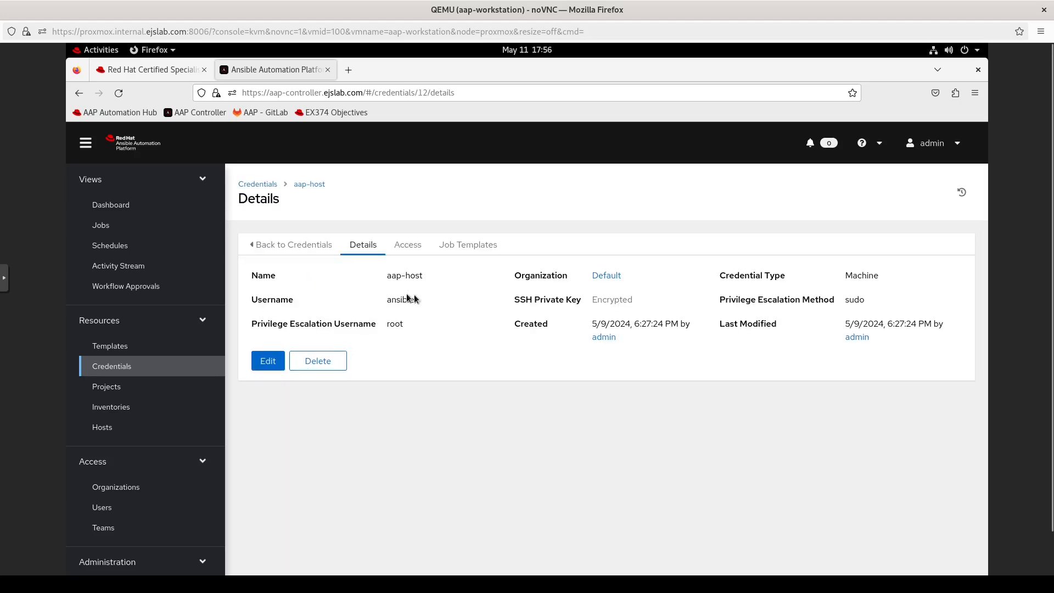
pyautogui.click(265, 187)
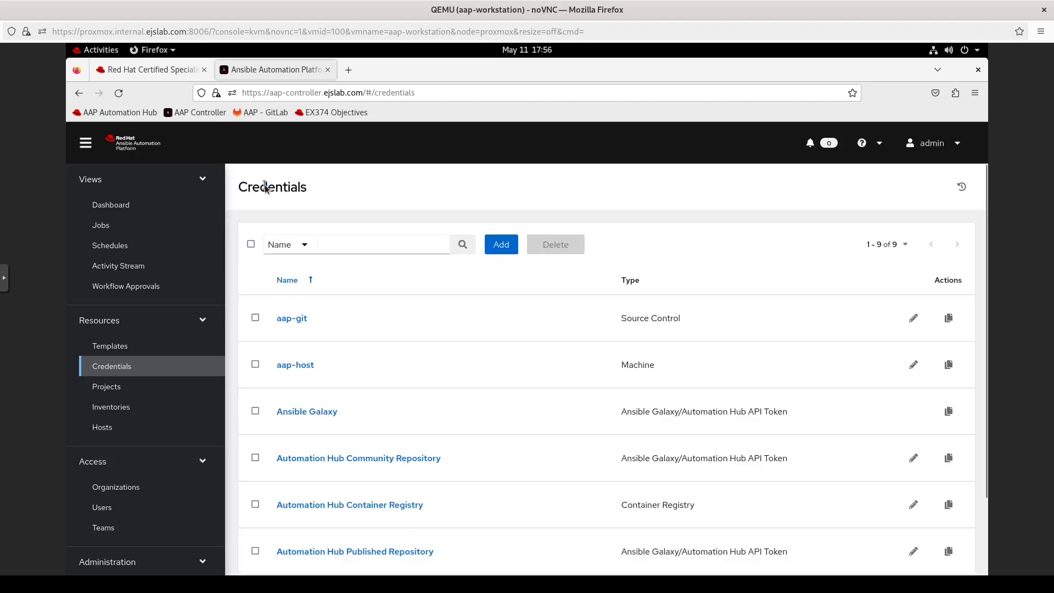
pyautogui.hotkey('ctrl', 'pageup')
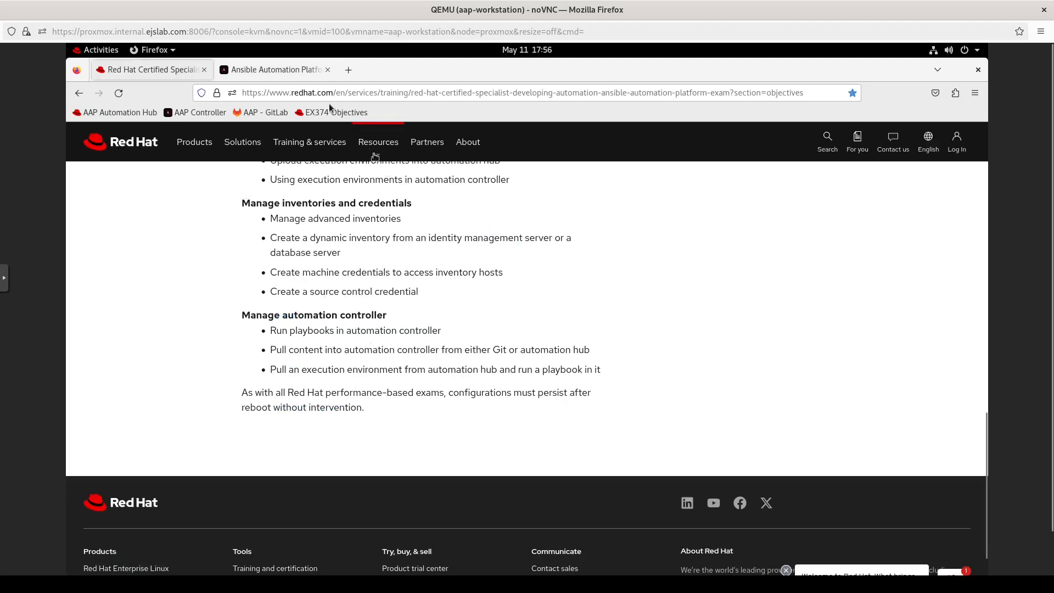
pyautogui.click(285, 69)
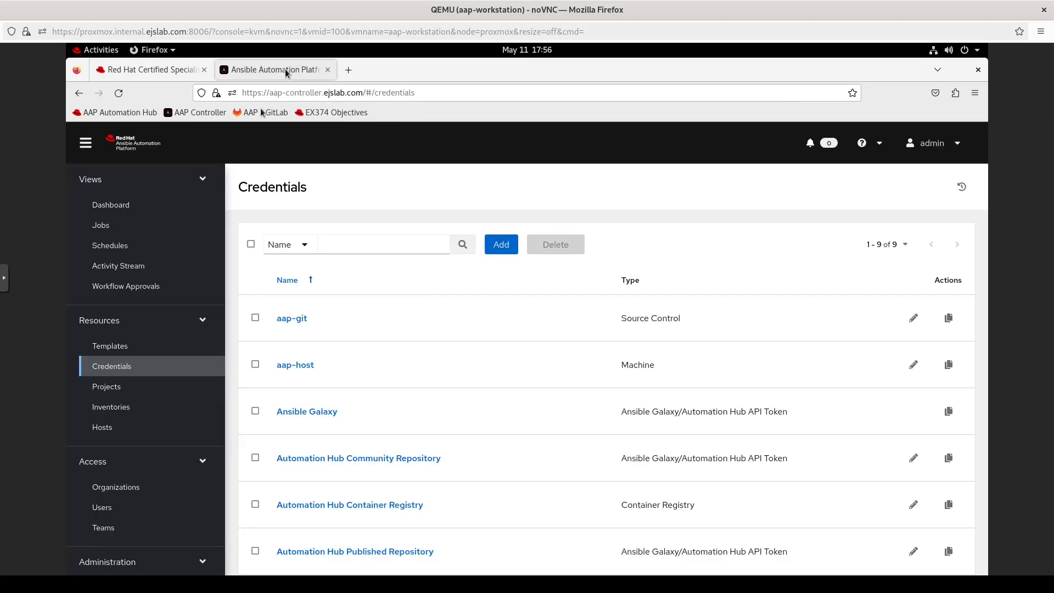
# Step: Start a new project named 'Final Prep' with Default as its organization
pyautogui.click(108, 388)
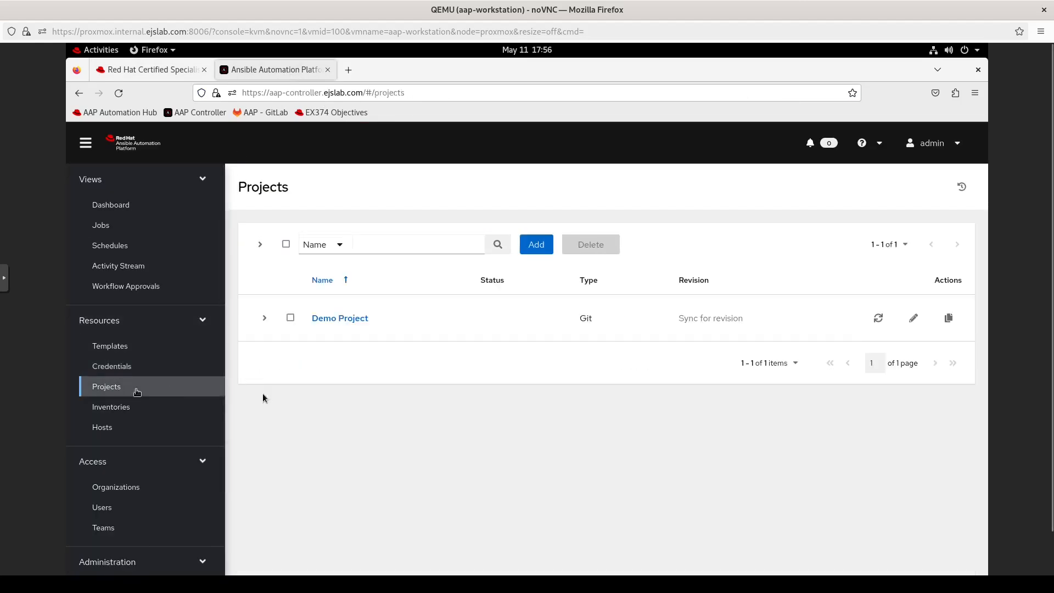
pyautogui.click(537, 245)
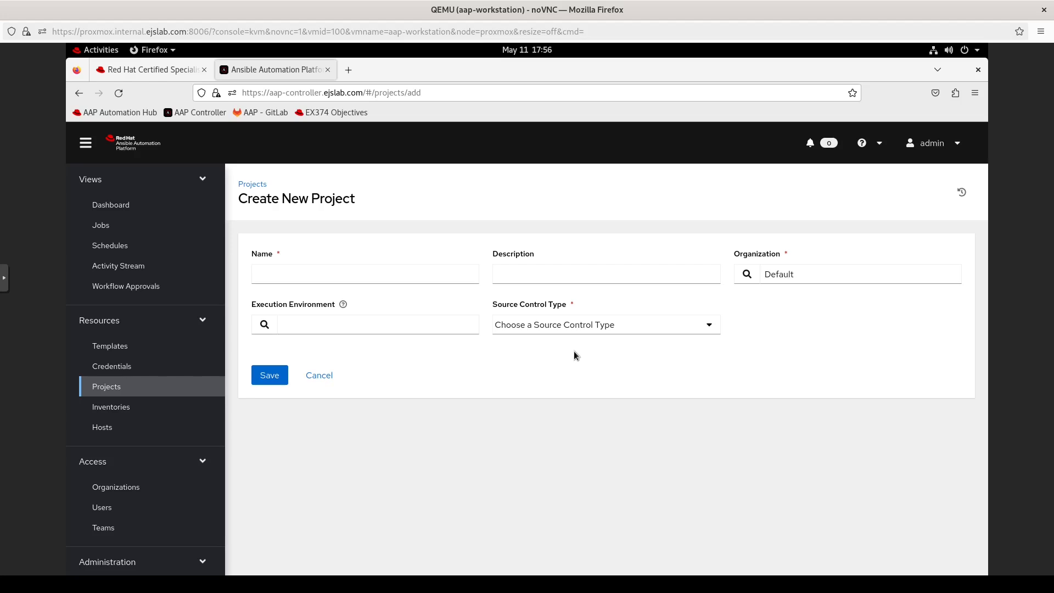
pyautogui.click(361, 276)
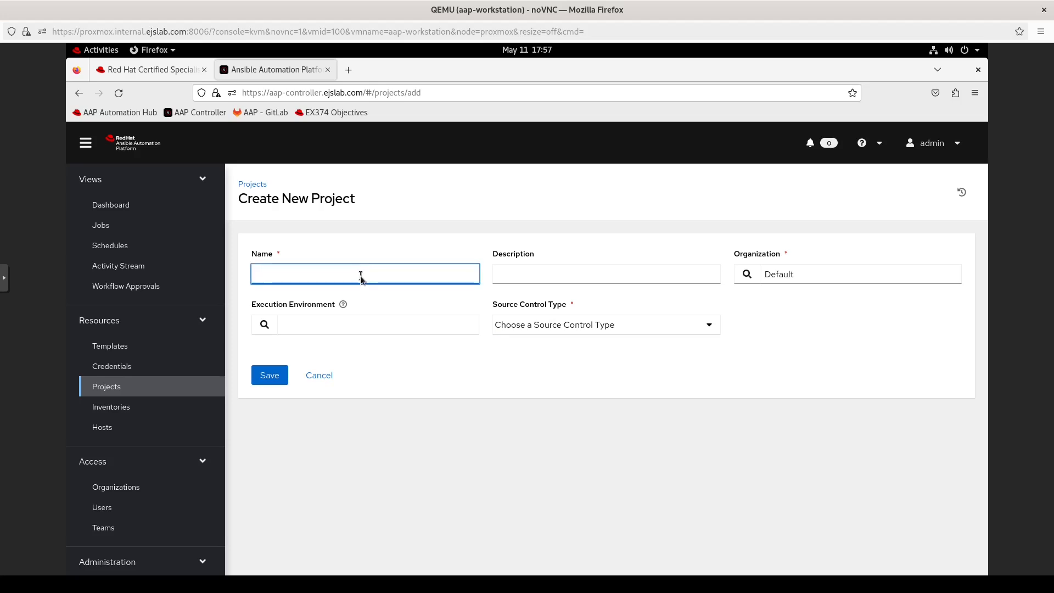
pyautogui.write('final-pre')
pyautogui.press('BackSpace')
pyautogui.press('BackSpace')
pyautogui.press('BackSpace')
pyautogui.press('BackSpace')
pyautogui.press('BackSpace')
pyautogui.press('BackSpace')
pyautogui.press('BackSpace')
pyautogui.press('BackSpace')
pyautogui.press('BackSpace')
pyautogui.write('Final Prep')
pyautogui.click(747, 274)
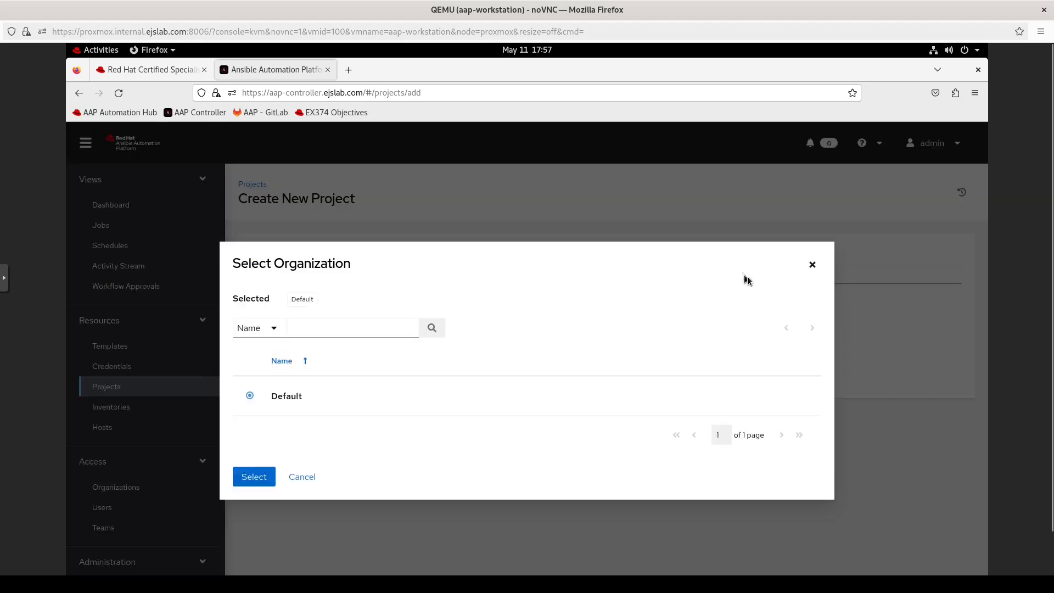
pyautogui.click(258, 474)
pyautogui.click(324, 324)
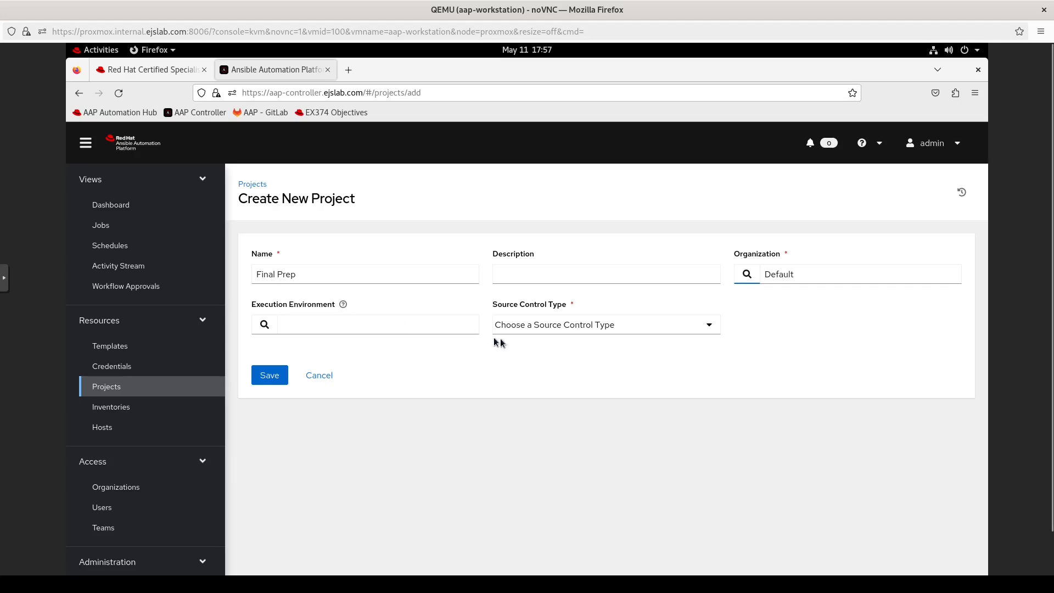
# Step: Choose Git as the Final Prep source control type, after briefly trying Manual
pyautogui.click(698, 328)
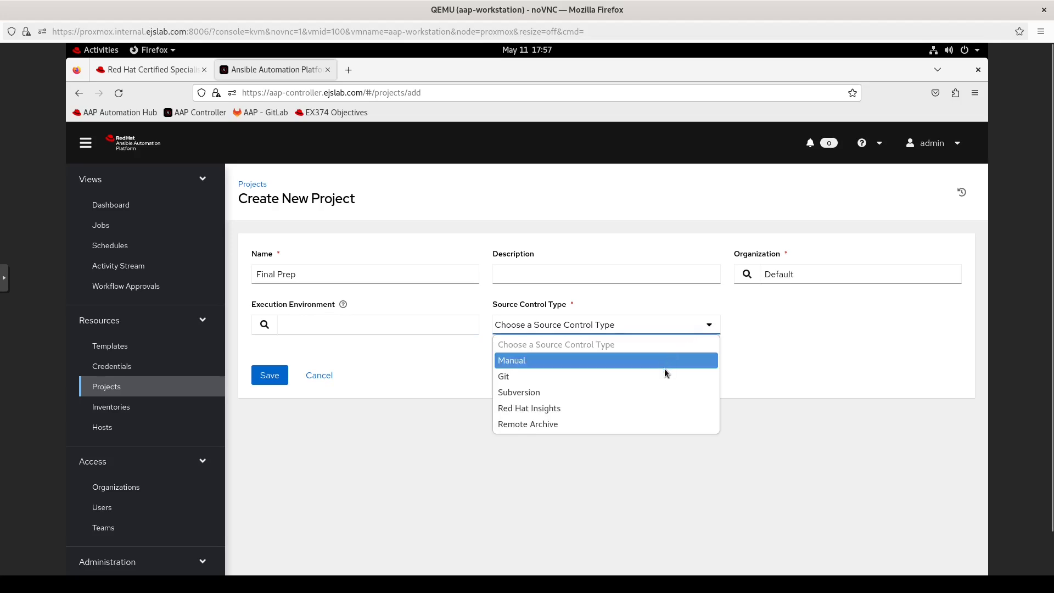
pyautogui.click(663, 376)
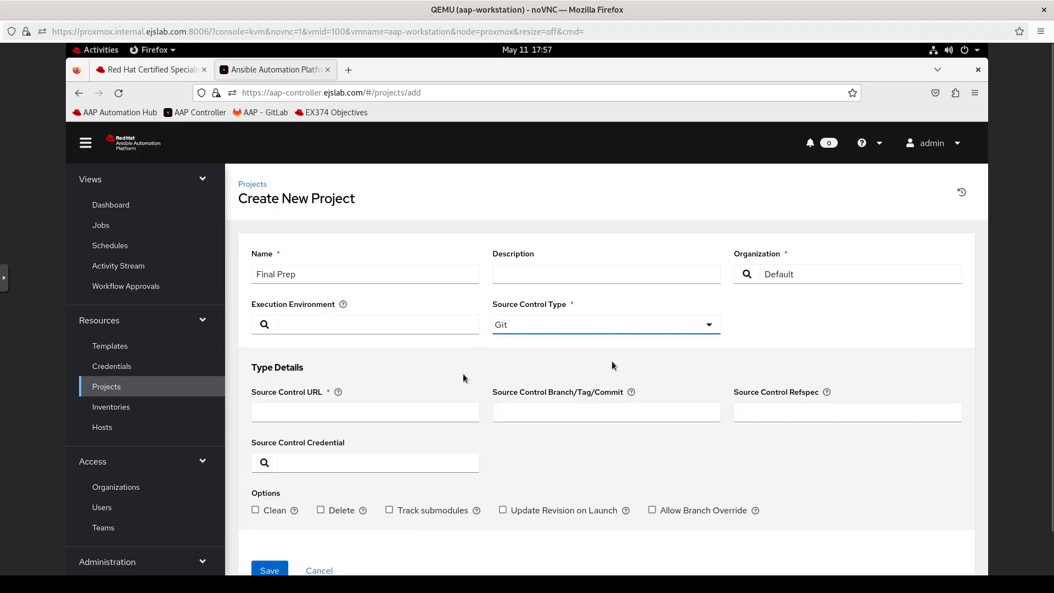
pyautogui.click(541, 328)
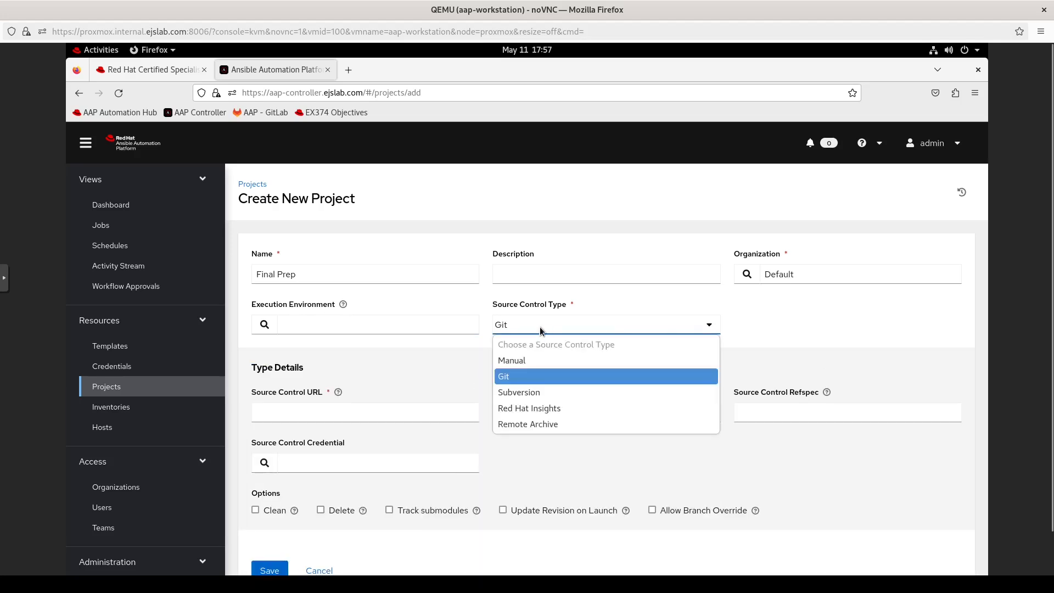
pyautogui.click(549, 364)
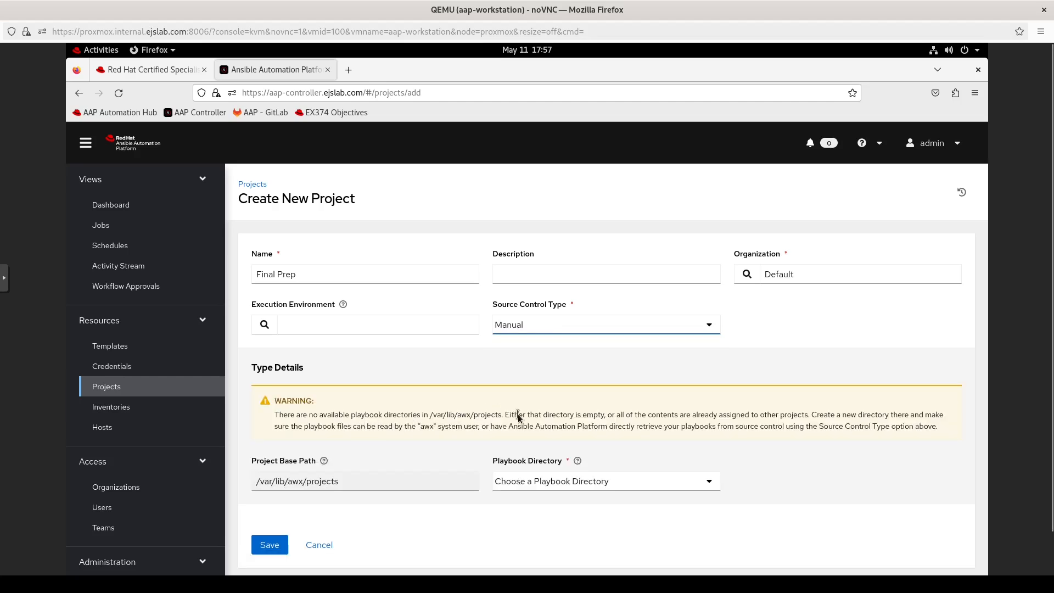
pyautogui.click(650, 484)
pyautogui.click(650, 483)
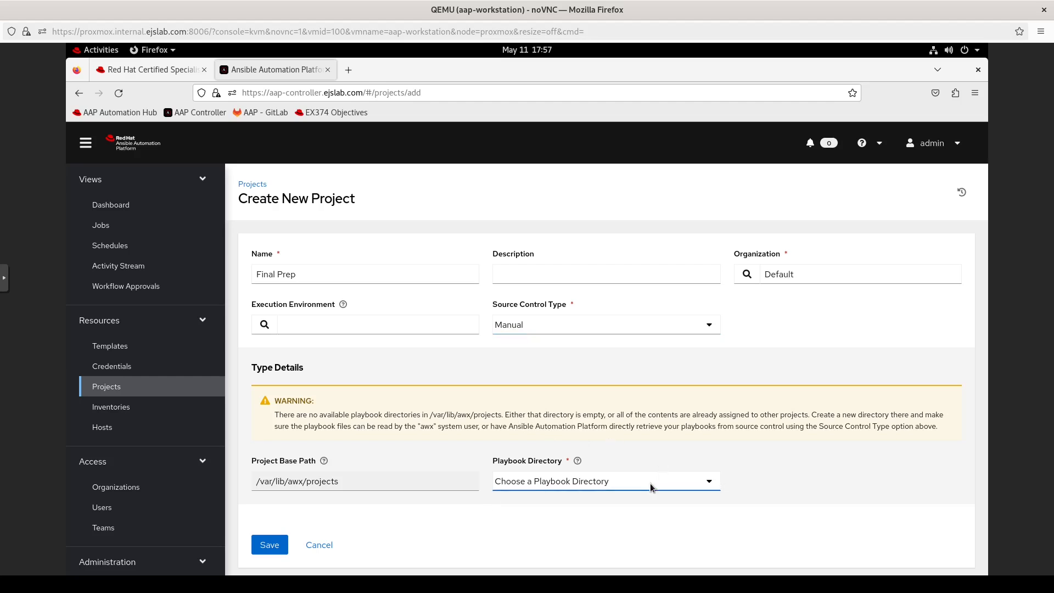
pyautogui.click(558, 330)
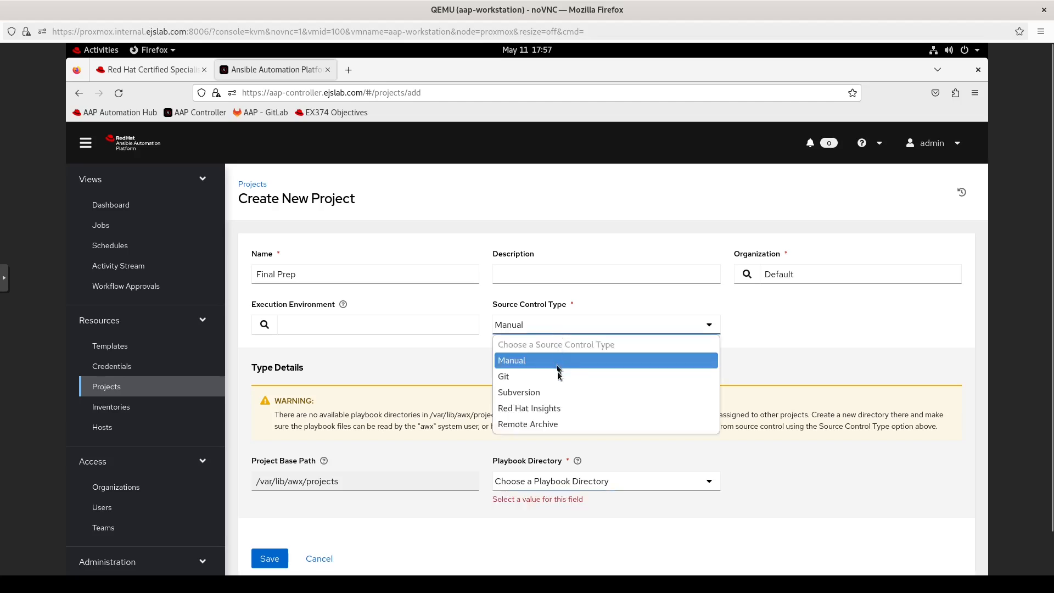
pyautogui.click(524, 381)
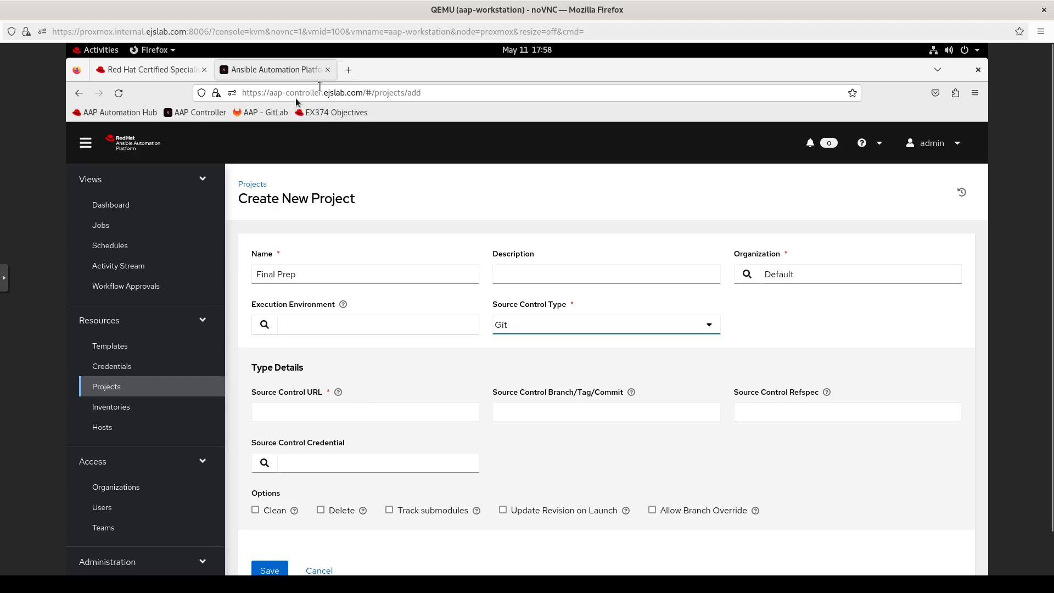
# Step: Open GitLab in a new tab and copy the manage-aap repository's SSH clone URL
pyautogui.rightClick(262, 112)
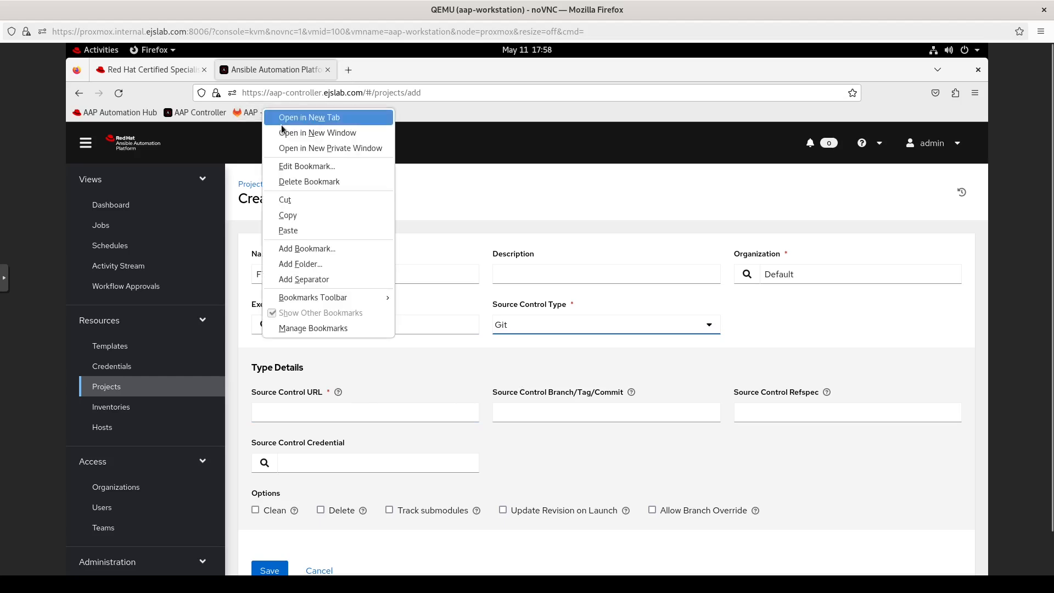
pyautogui.click(294, 118)
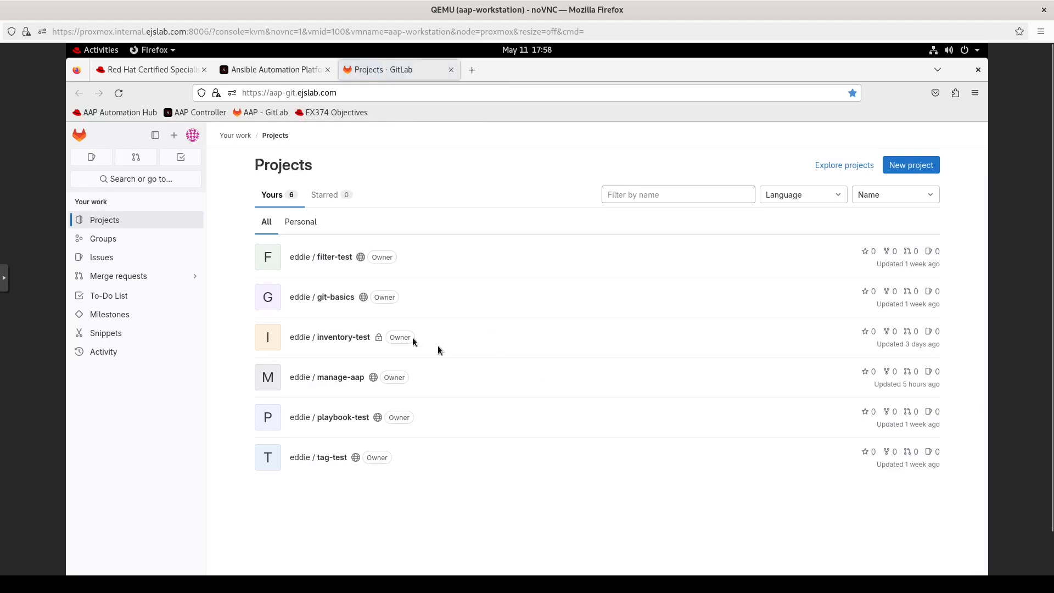
pyautogui.click(332, 377)
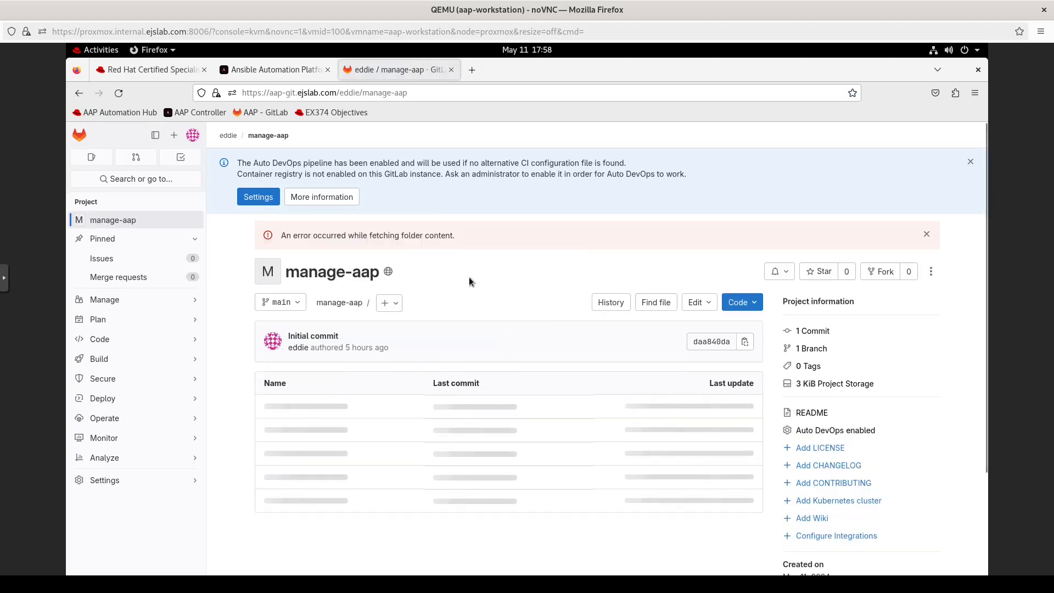
pyautogui.click(741, 303)
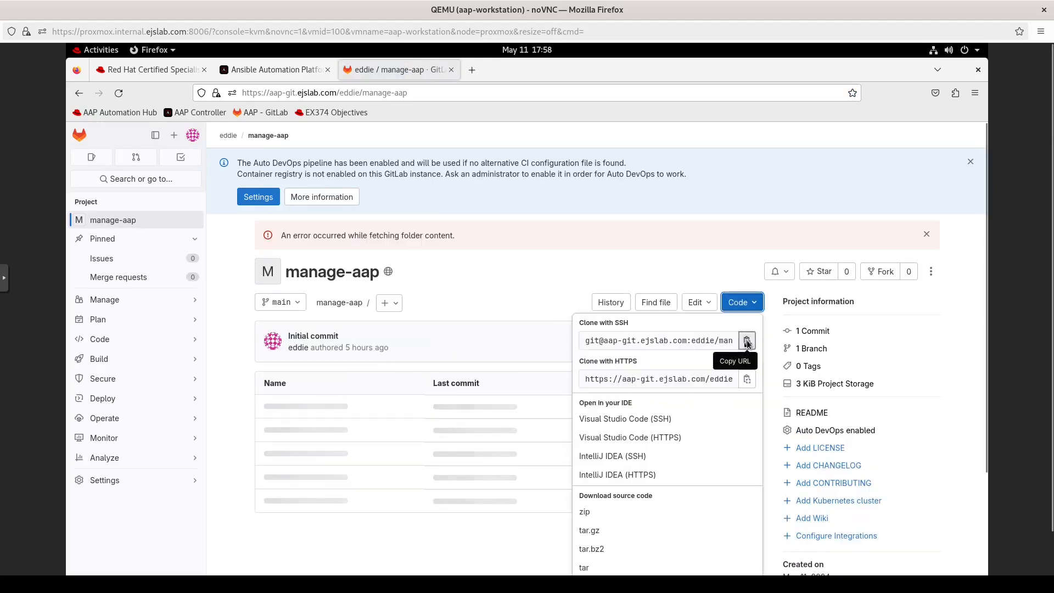
pyautogui.click(250, 71)
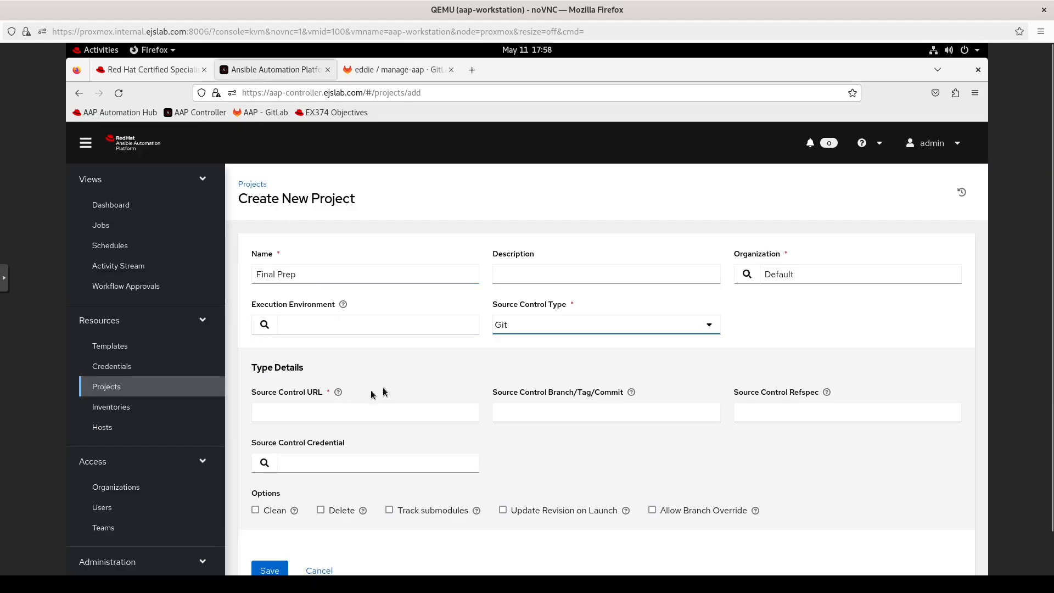
# Step: Paste the manage-aap SSH URL, pick the aap-git credential, and save the Final Prep project
pyautogui.click(339, 413)
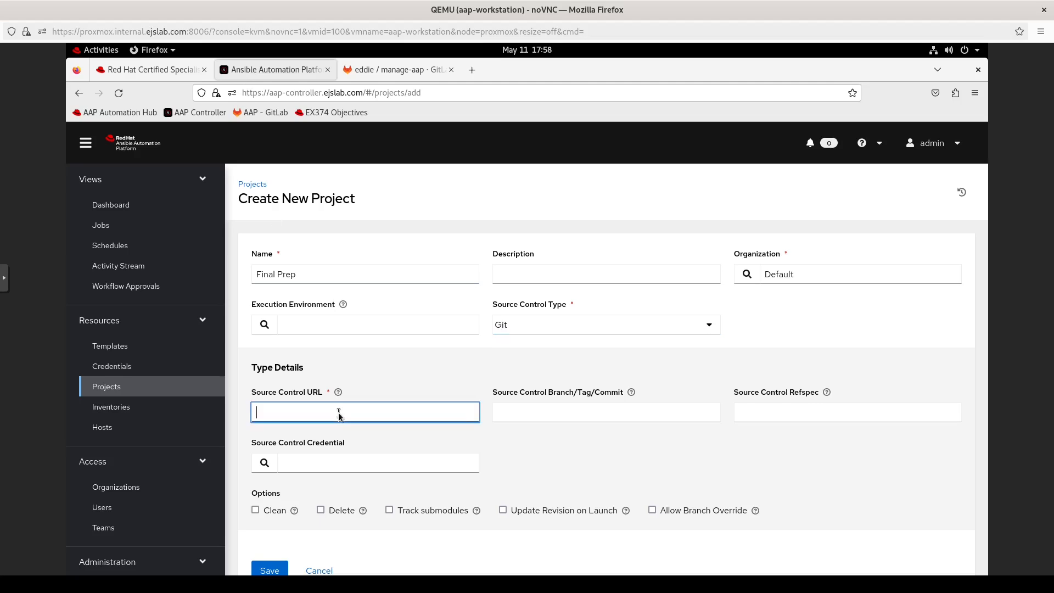
pyautogui.hotkey('ctrl', 'v')
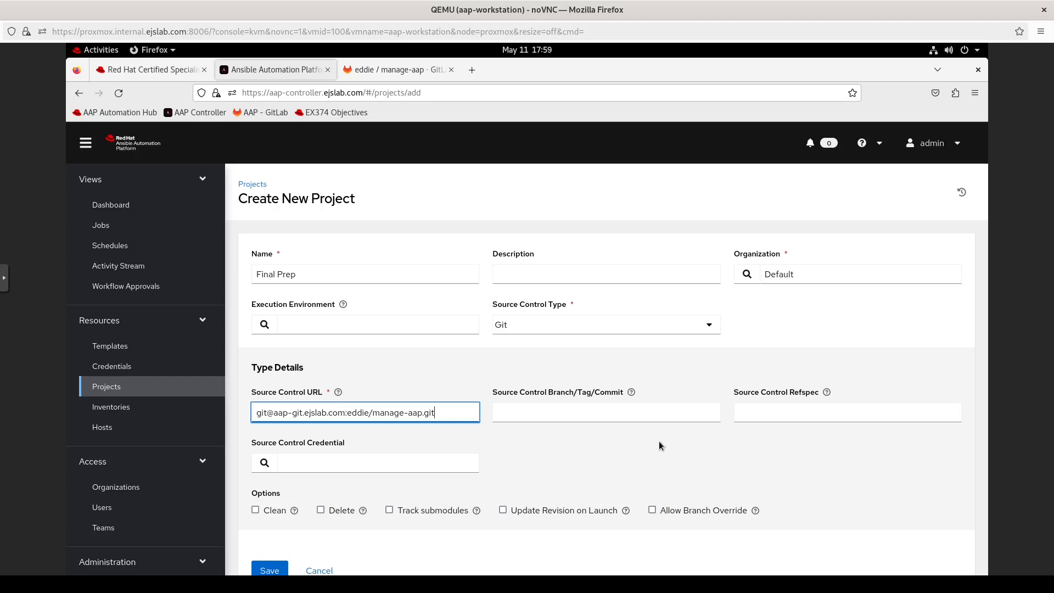
pyautogui.click(265, 463)
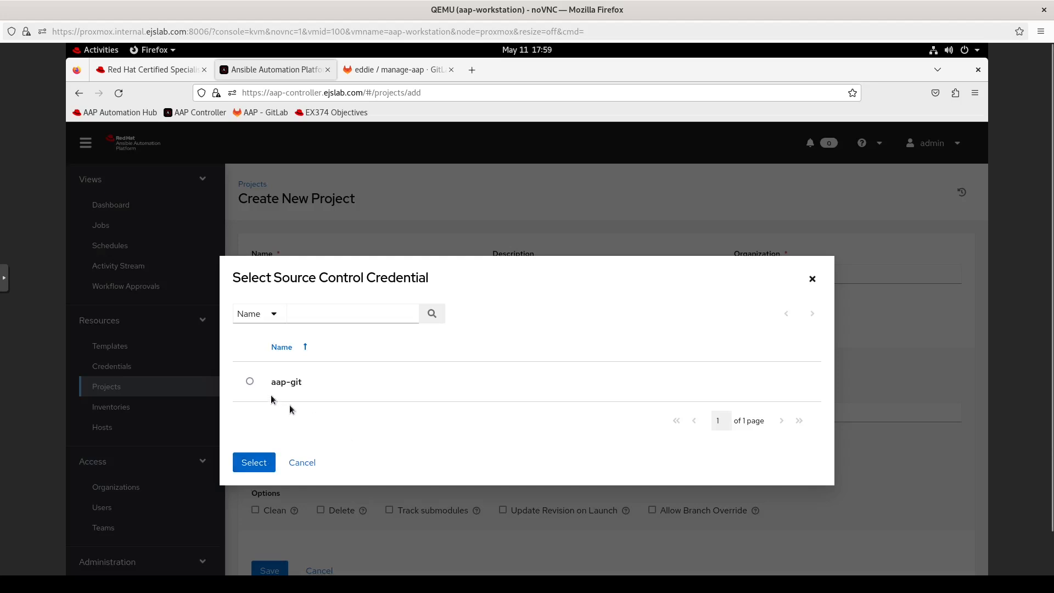
pyautogui.click(250, 382)
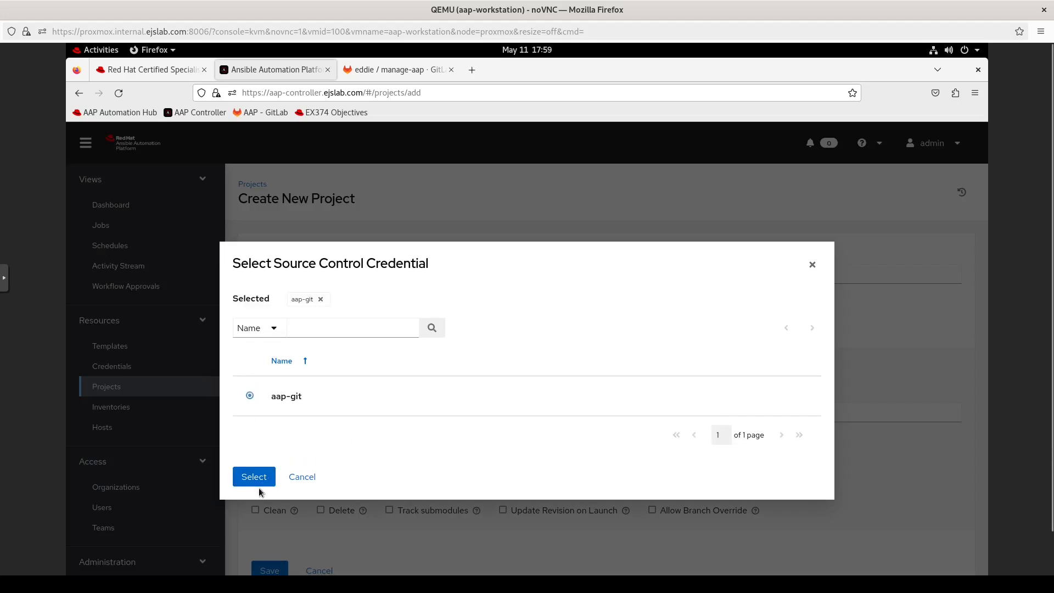
pyautogui.click(252, 481)
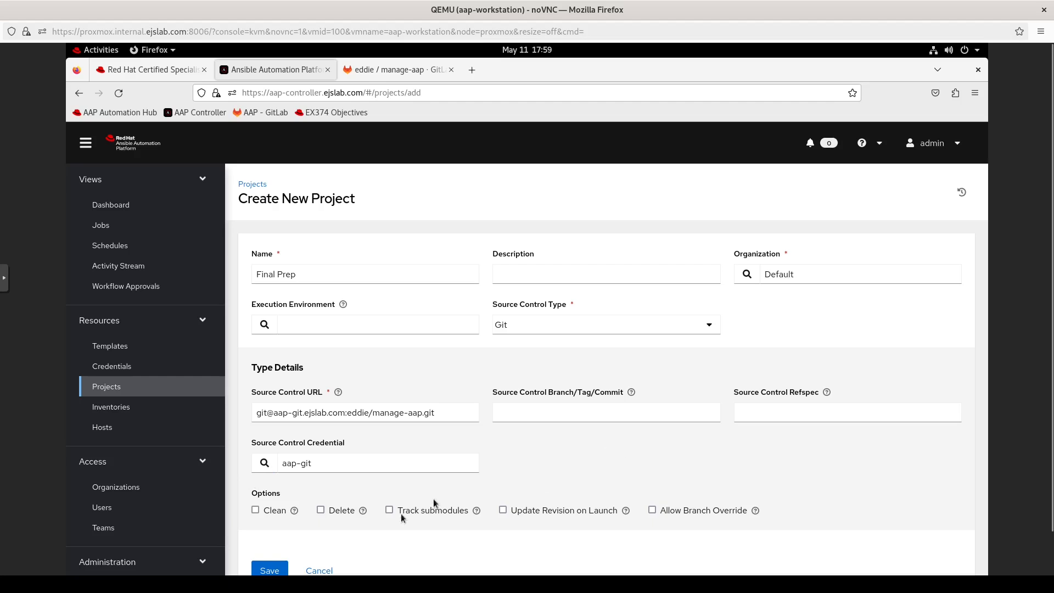
pyautogui.click(268, 571)
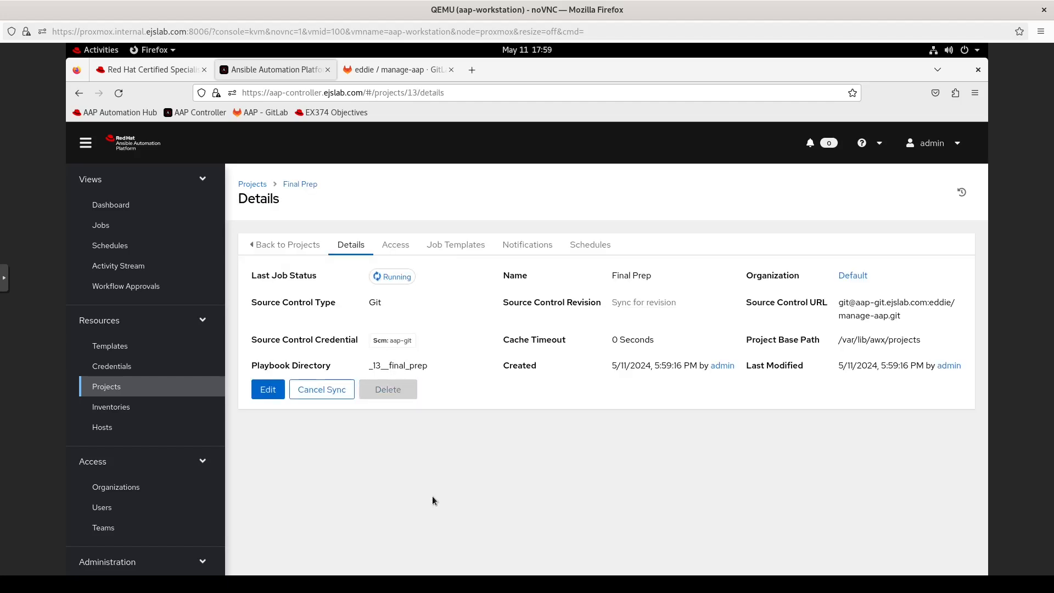
# Step: Wait until the Final Prep sync shows Successful at revision daa840d
pyautogui.moveTo(394, 277)
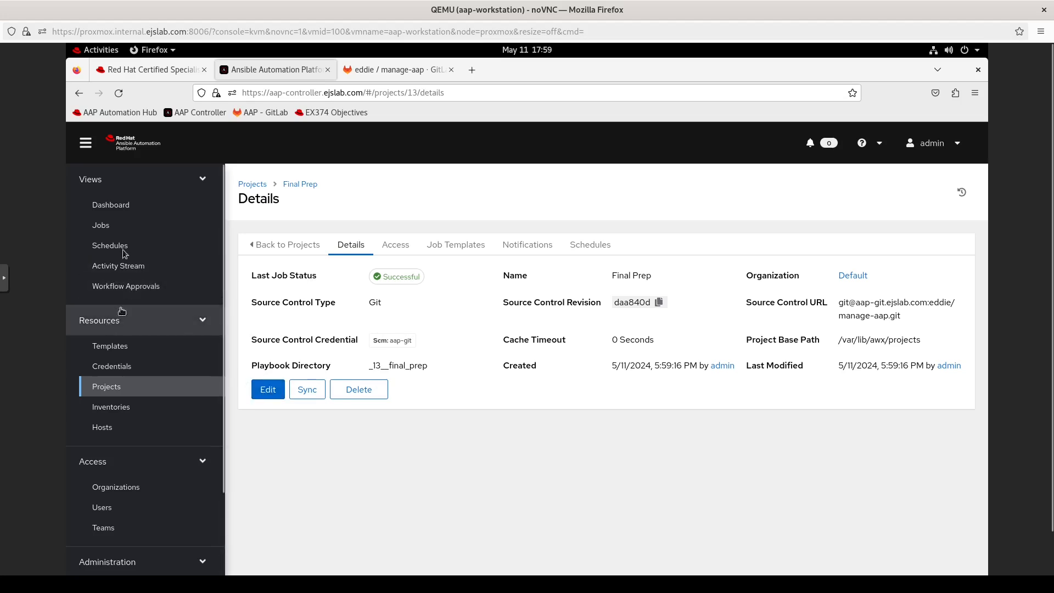
# Step: Enter the Git account's username in the aap-git credential and save it
pyautogui.click(124, 371)
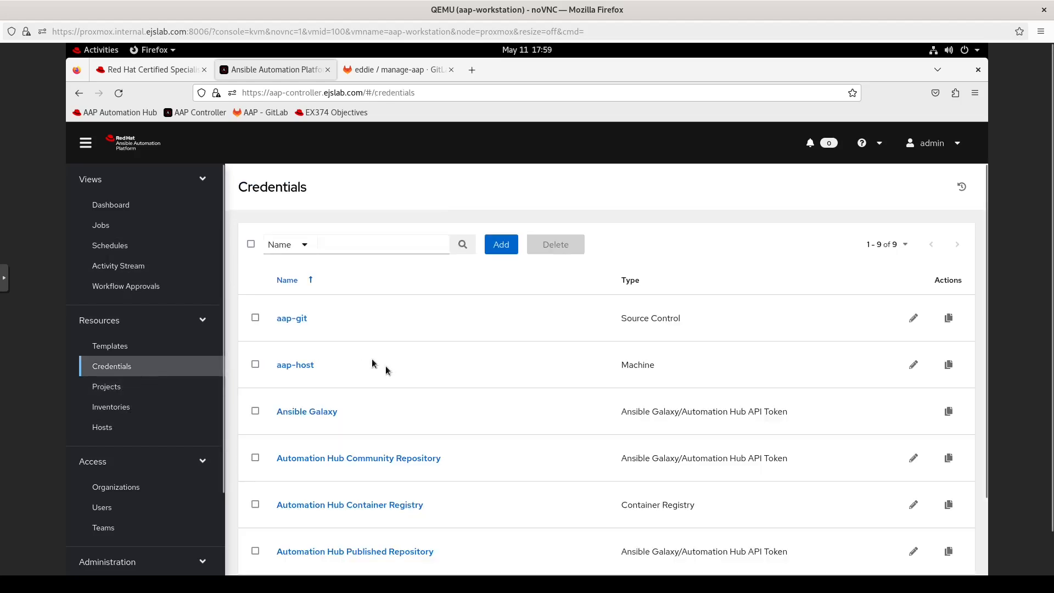
pyautogui.click(914, 318)
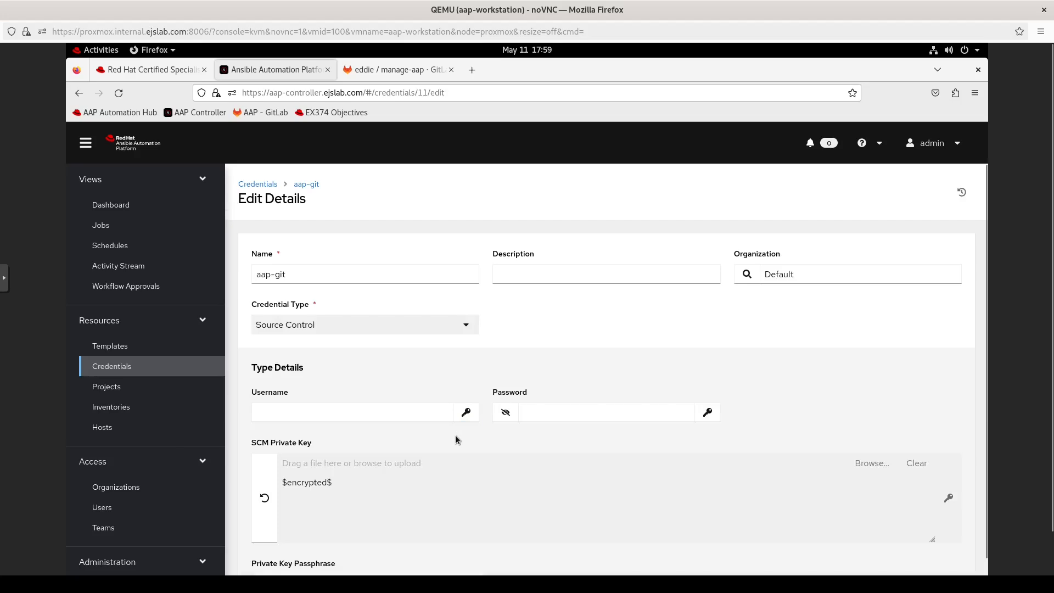
pyautogui.scroll(-2, 459, 431)
pyautogui.click(352, 354)
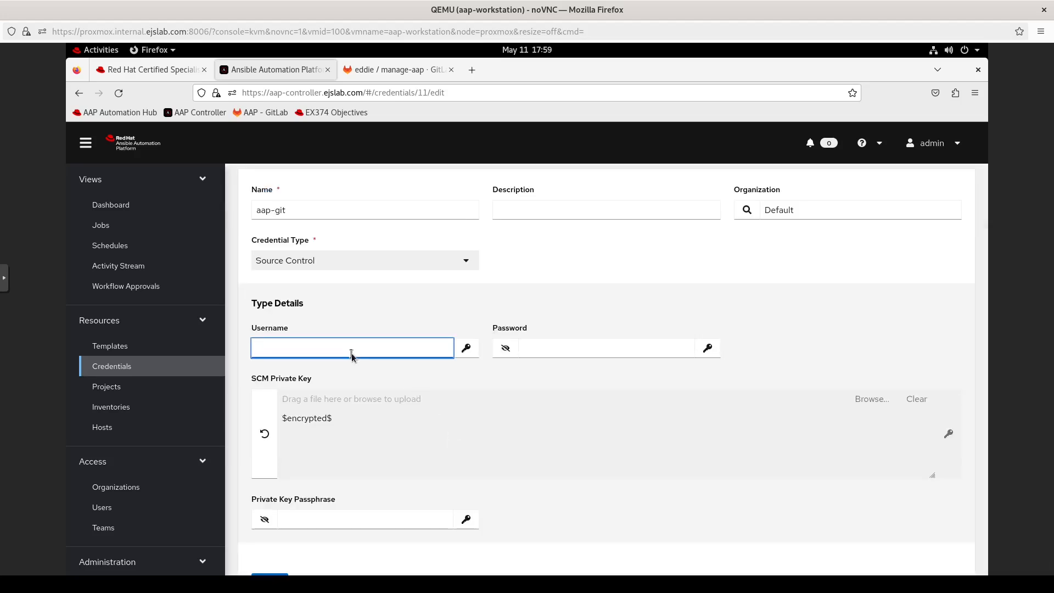
pyautogui.write('eddie')
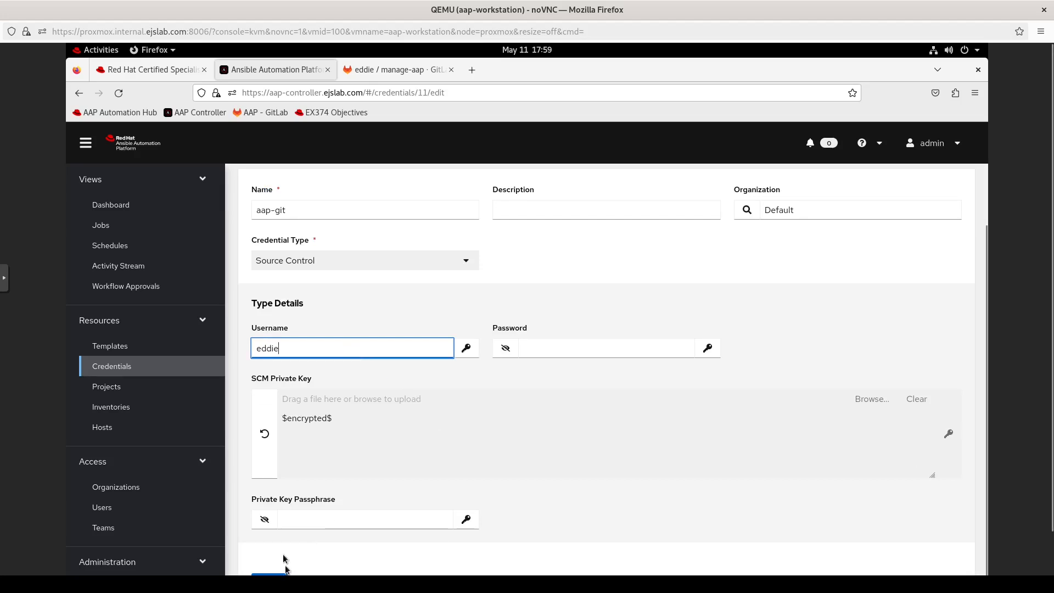
pyautogui.click(270, 574)
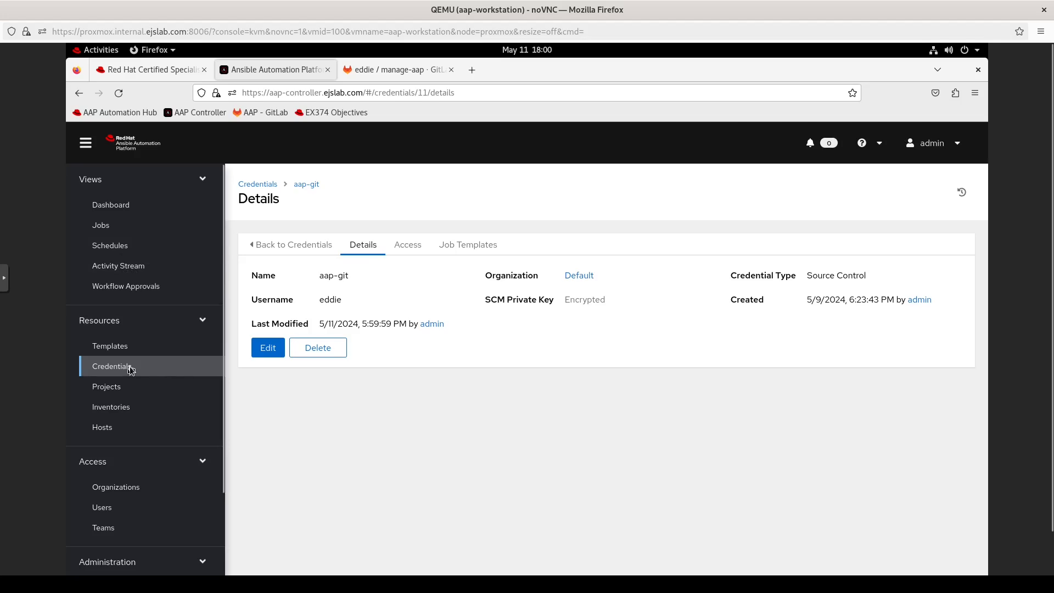
# Step: Re-sync the Final Prep project from Git so it shows Successful at revision daa840d
pyautogui.click(109, 387)
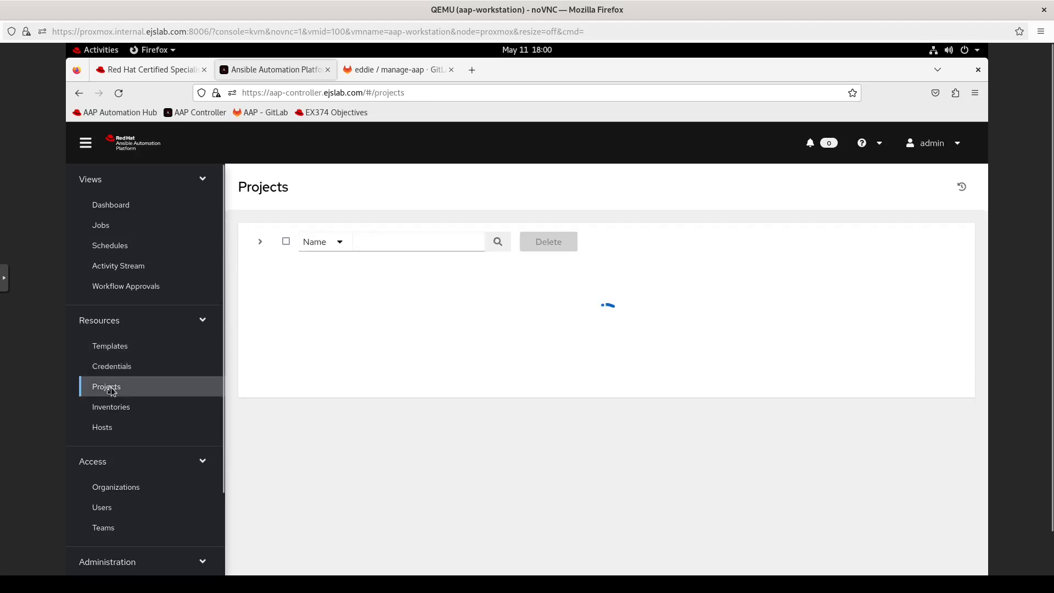
pyautogui.click(340, 365)
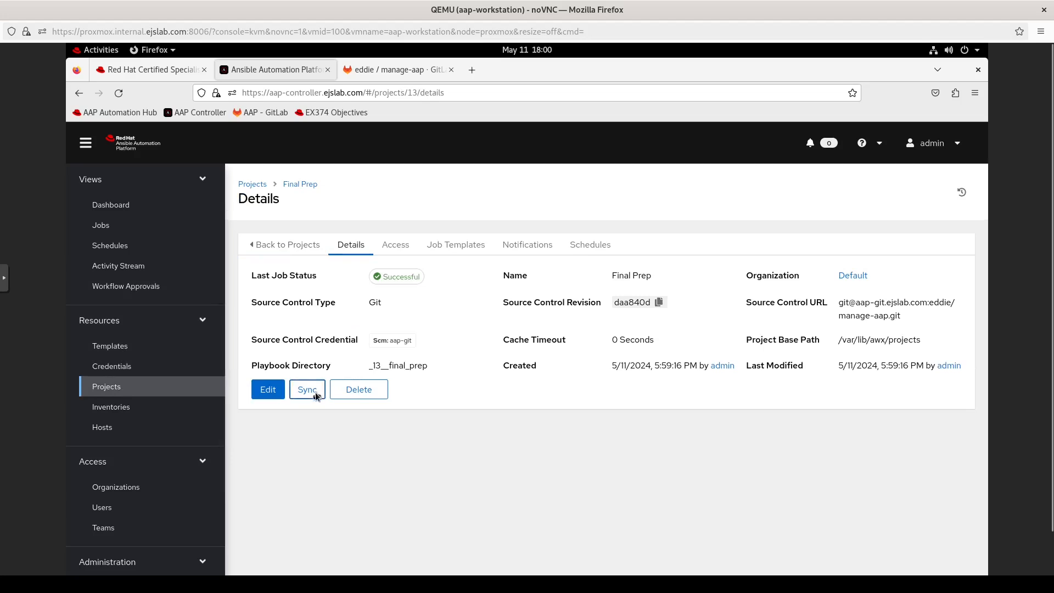
pyautogui.click(316, 395)
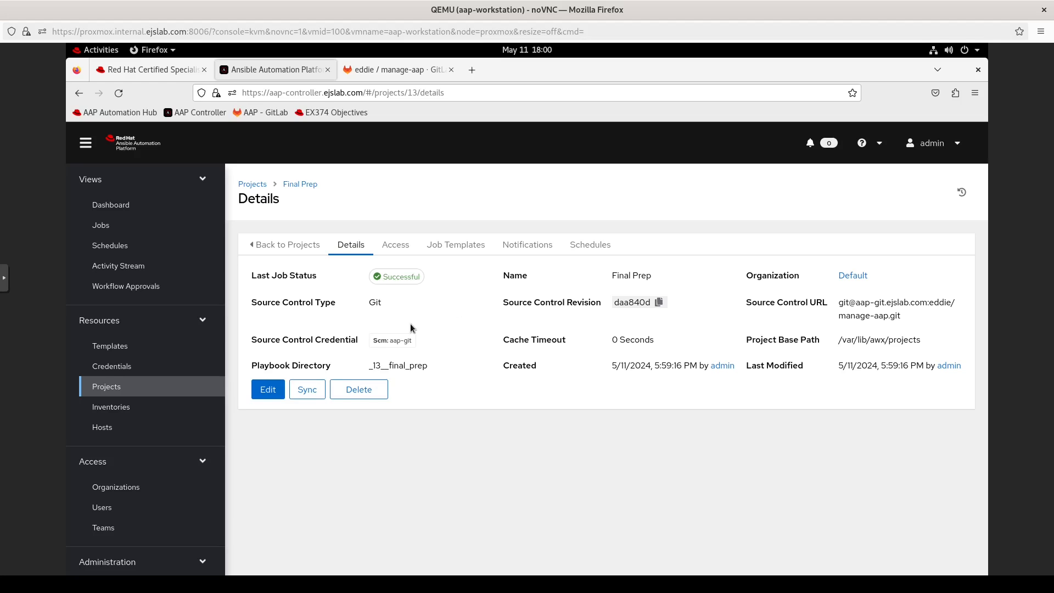
# Step: In the terminal, create ansible.cfg with a [defaults] section setting inventory=./inv/
pyautogui.click(102, 50)
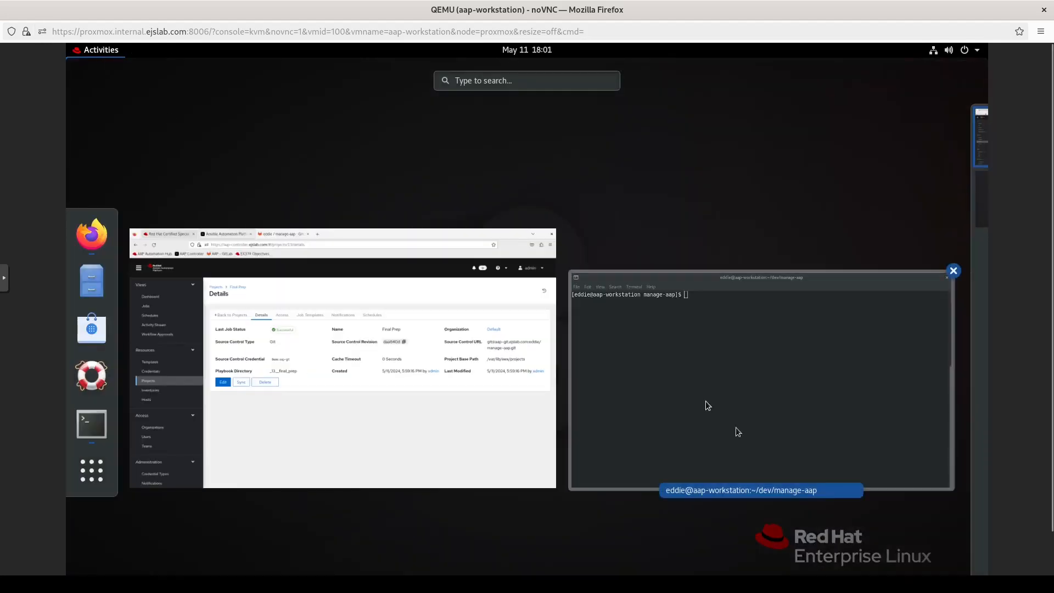
pyautogui.click(707, 366)
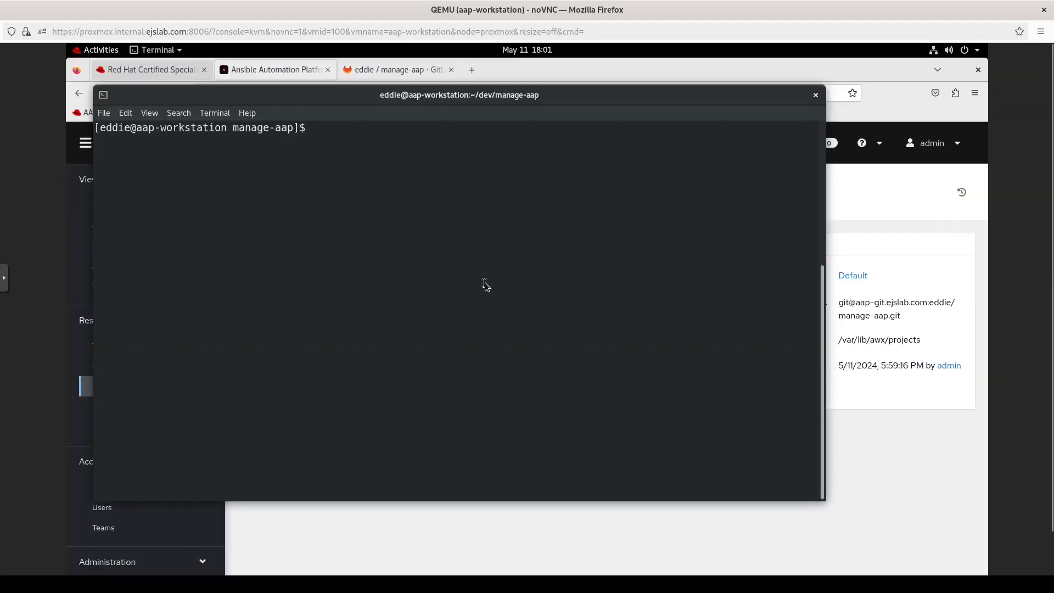
pyautogui.write('vi ansible.cfg')
pyautogui.press('Return')
pyautogui.write('i[defaults]')
pyautogui.press('Return')
pyautogui.write('inventory=')
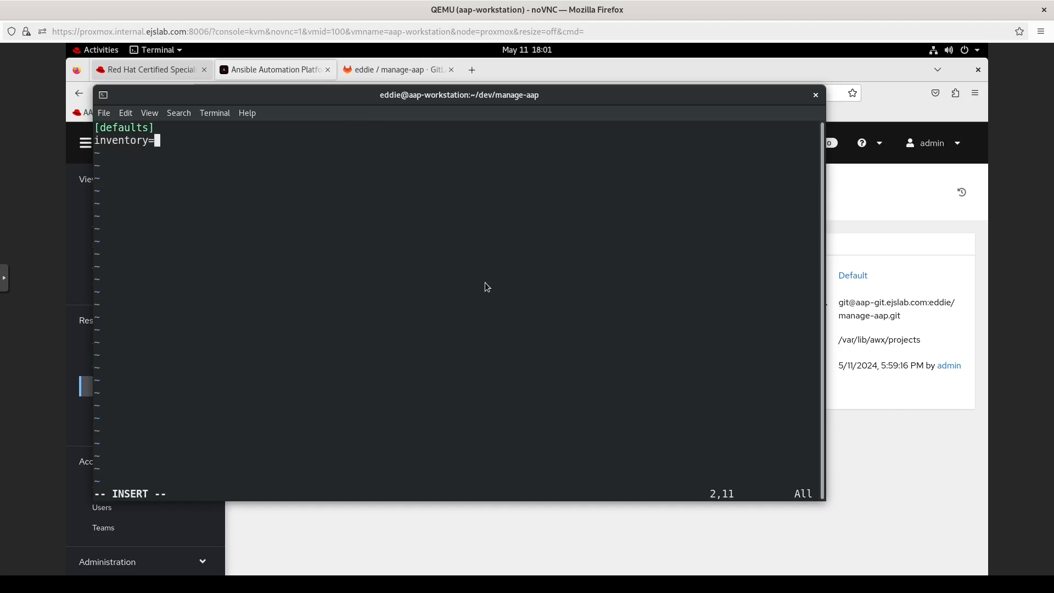
pyautogui.write('./inv/')
pyautogui.press('Return')
pyautogui.press('Escape')
pyautogui.write(':wq')
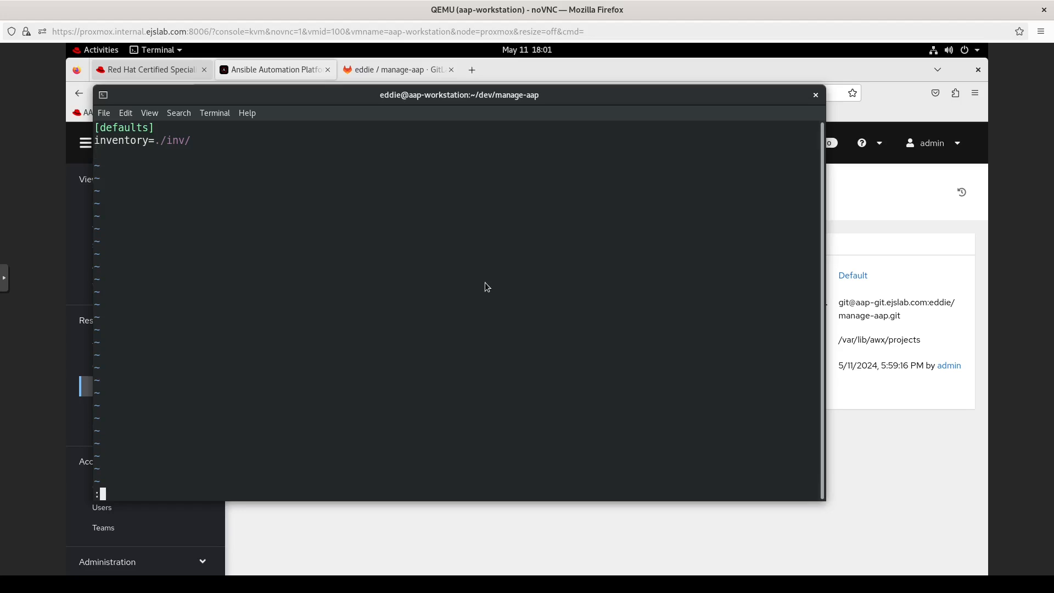
pyautogui.press('Return')
# Step: Create the inv directory in manage-aap and move over to the ee-test project
pyautogui.write('mk')
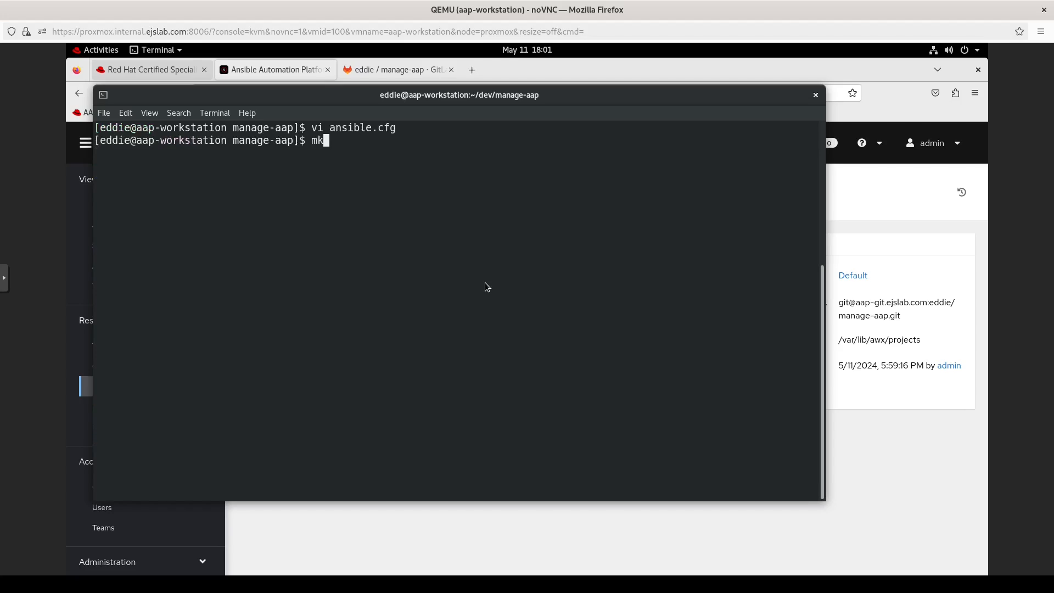
pyautogui.write('dir inv')
pyautogui.press('Return')
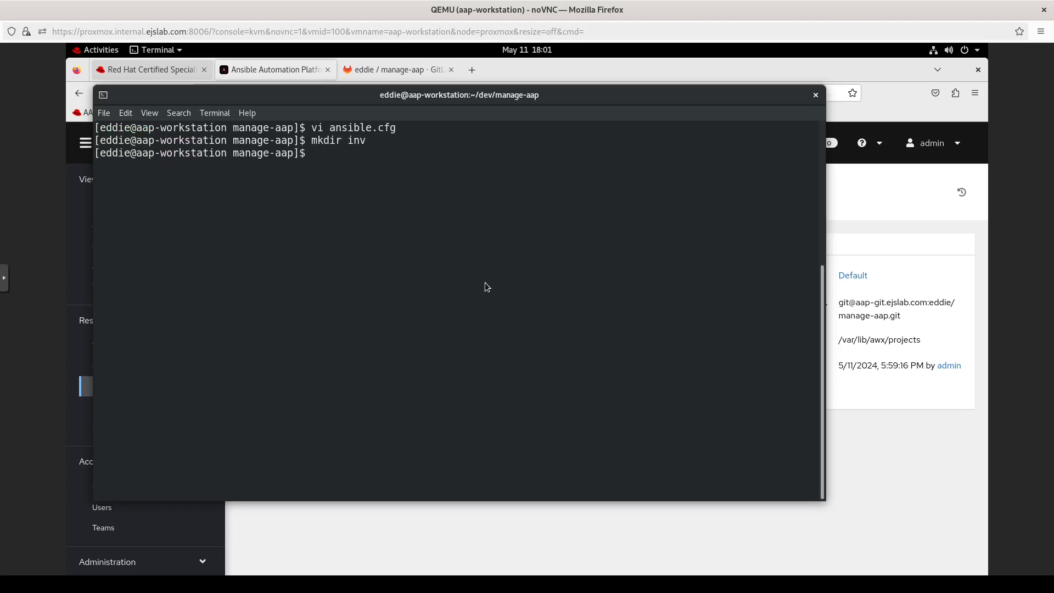
pyautogui.write('cd')
pyautogui.press('BackSpace')
pyautogui.press('BackSpace')
pyautogui.write('cd ..')
pyautogui.press('Return')
pyautogui.write('ls')
pyautogui.press('Return')
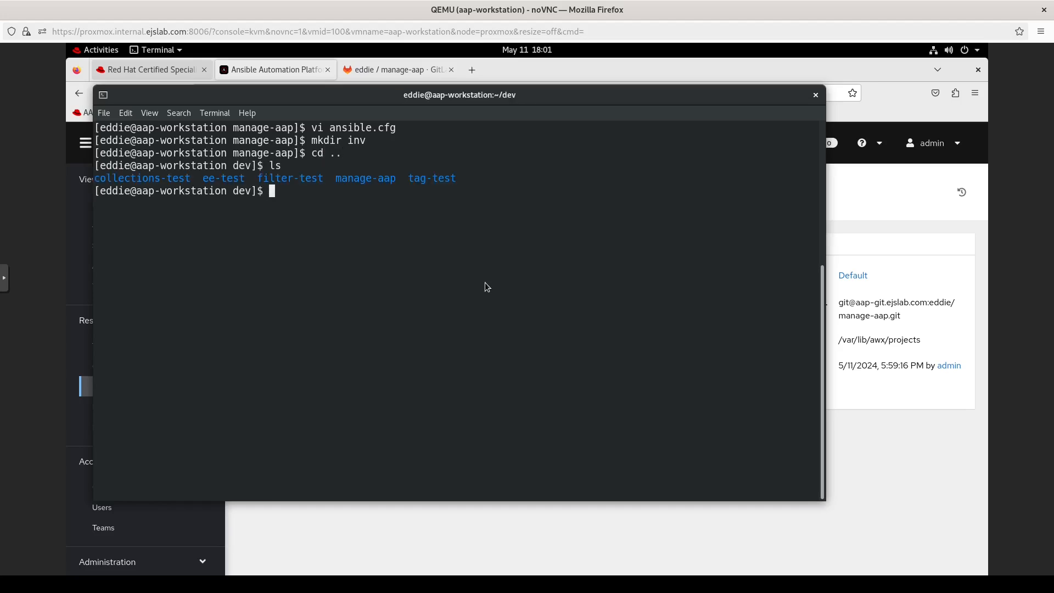
pyautogui.write('cd ee-test')
pyautogui.press('Return')
pyautogui.write('ls')
pyautogui.press('Return')
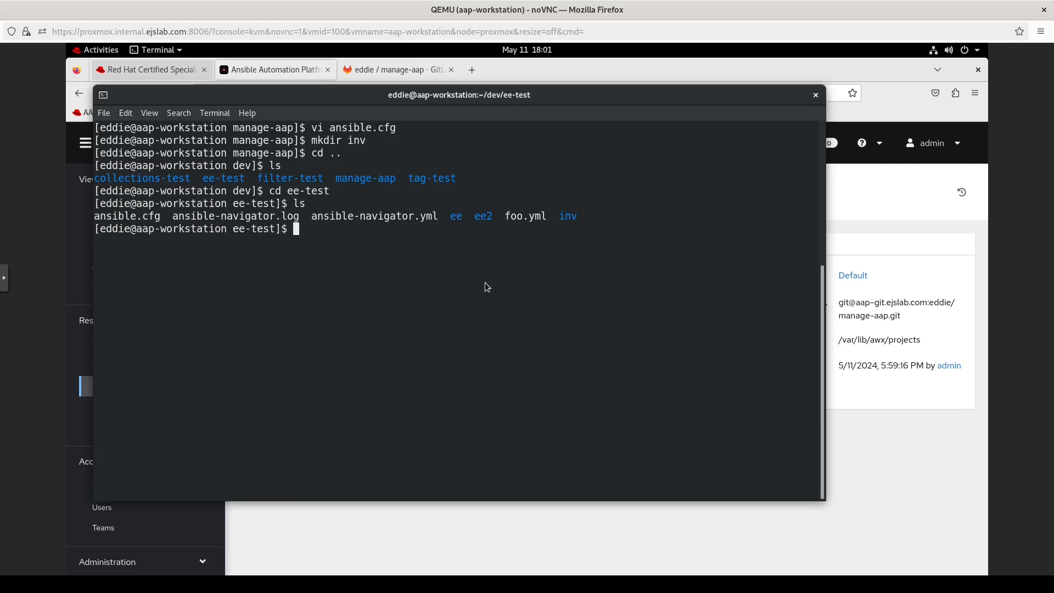
# Step: Copy ee-test's inv/hosts file into manage-aap's inv folder
pyautogui.write('cd inv/')
pyautogui.press('Return')
pyautogui.write('ls')
pyautogui.press('Return')
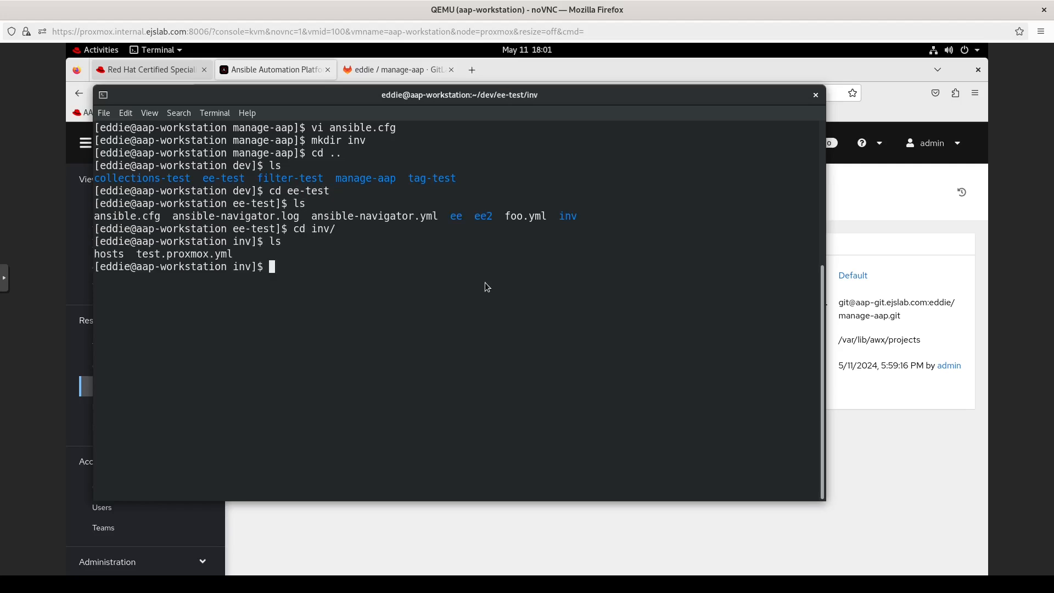
pyautogui.write('cp hosts ../../manage-aap/inv/')
pyautogui.press('Return')
pyautogui.write('cd ../../manage-app')
# Step: Return to manage-aap and display the inventory with ansible-inventory --graph
pyautogui.press('Return')
pyautogui.write('ls')
pyautogui.press('Return')
pyautogui.write('cd ../..')
pyautogui.press('Return')
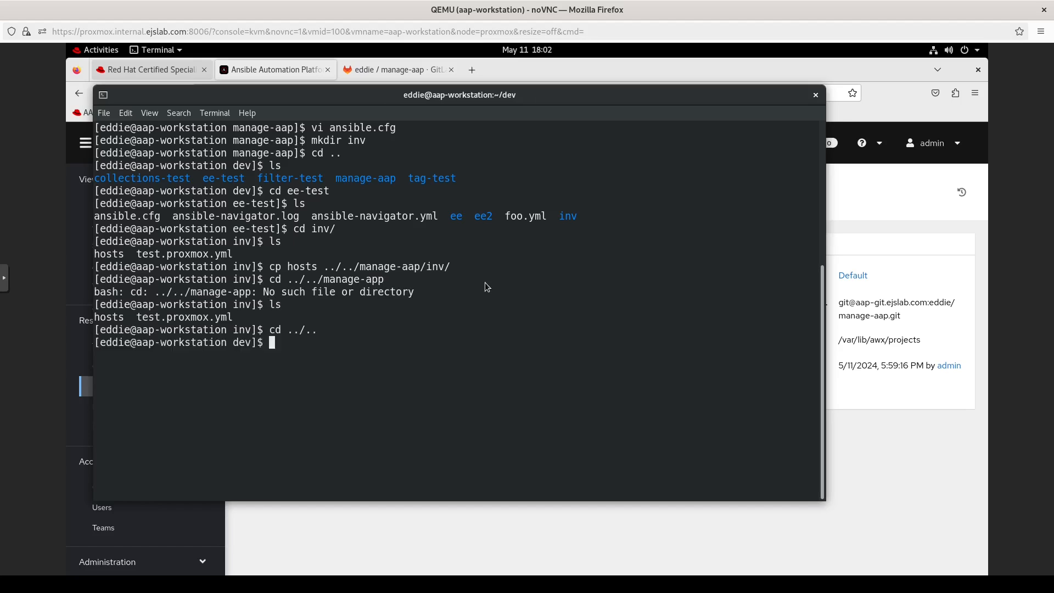
pyautogui.write('cd mana')
pyautogui.press('Tab')
pyautogui.press('Return')
pyautogui.write('ls')
pyautogui.press('Return')
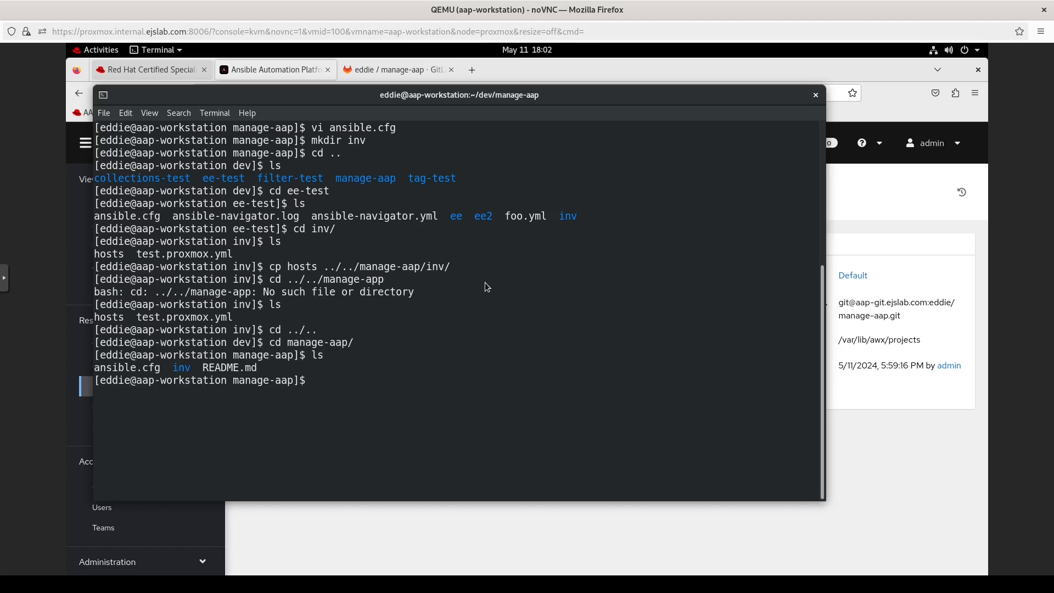
pyautogui.write('ansible-inventory --graph')
pyautogui.press('Return')
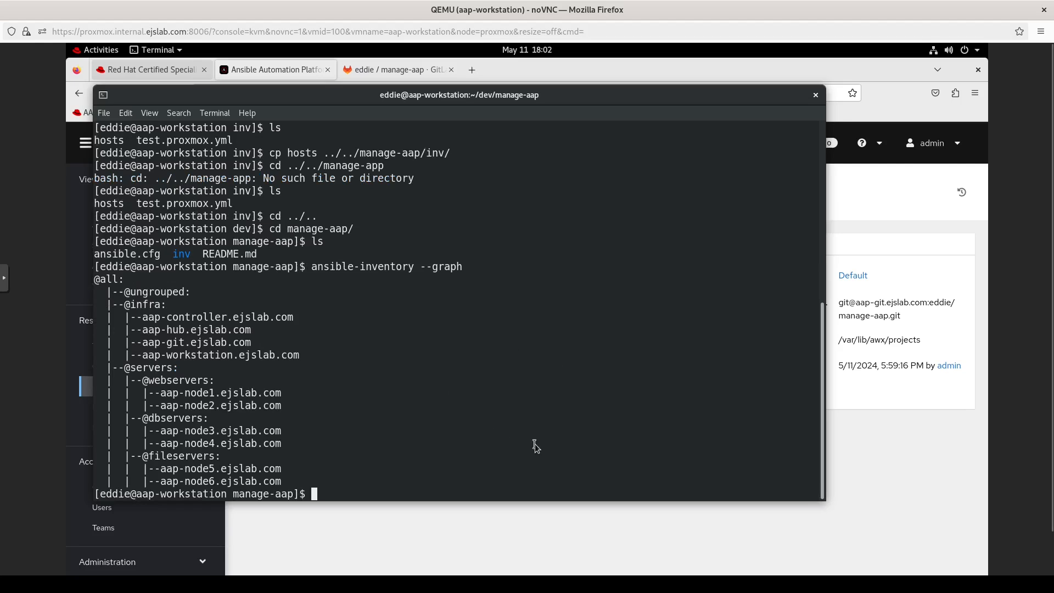
pyautogui.write('vi')
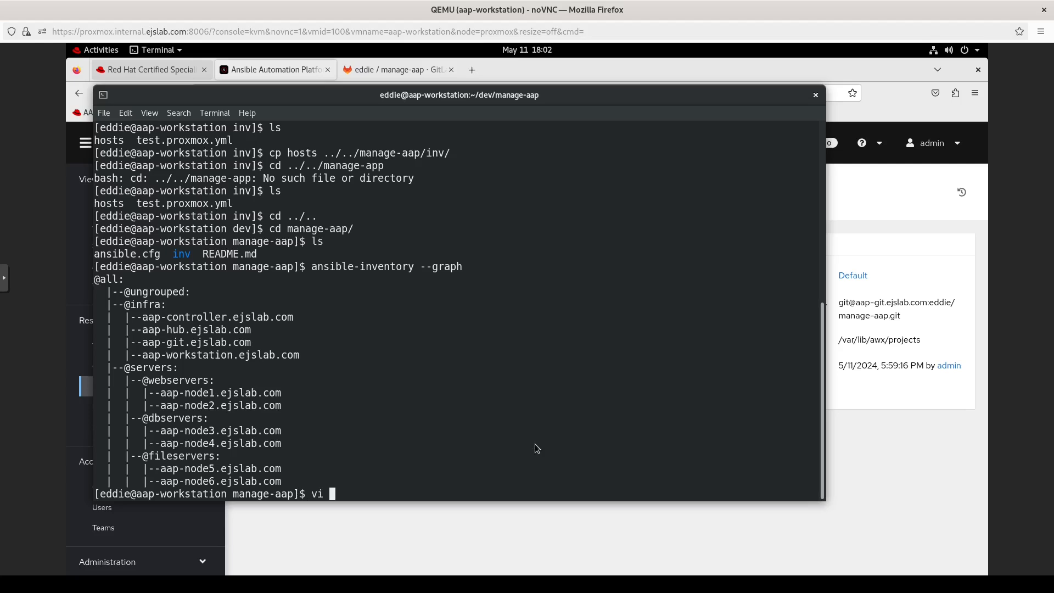
pyautogui.write(' ping_test.yml')
# Step: Start ping_test.yml with a play 'Can we ping the hosts' and an ansible.builtin.ping task
pyautogui.press('Return')
pyautogui.write('i---')
pyautogui.press('Return')
pyautogui.write('- name: Can we ping the hosts')
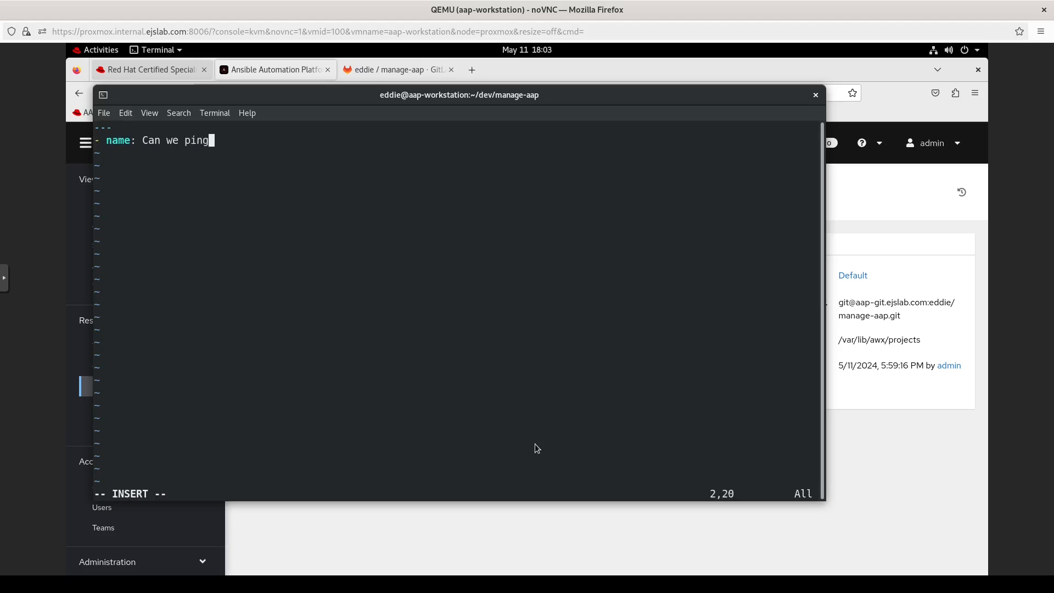
pyautogui.press('Return')
pyautogui.write('tasks:')
pyautogui.press('Return')
pyautogui.press('BackSpace')
pyautogui.press('BackSpace')
pyautogui.press('BackSpace')
pyautogui.press('BackSpace')
pyautogui.press('BackSpace')
pyautogui.press('BackSpace')
pyautogui.press('BackSpace')
pyautogui.press('BackSpace')
pyautogui.write('- ansible.builtin.ping:')
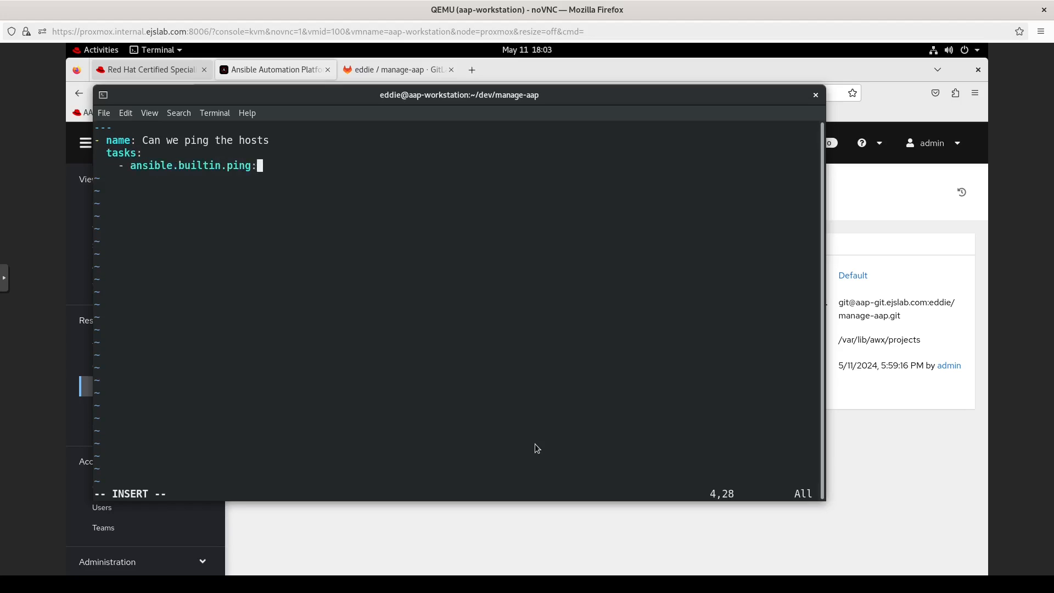
# Step: Add 'hosts: all' to the play, close the document with '...', and exit insert mode
pyautogui.press('Up')
pyautogui.press('Up')
pyautogui.press('Return')
pyautogui.write('hosts: allts')
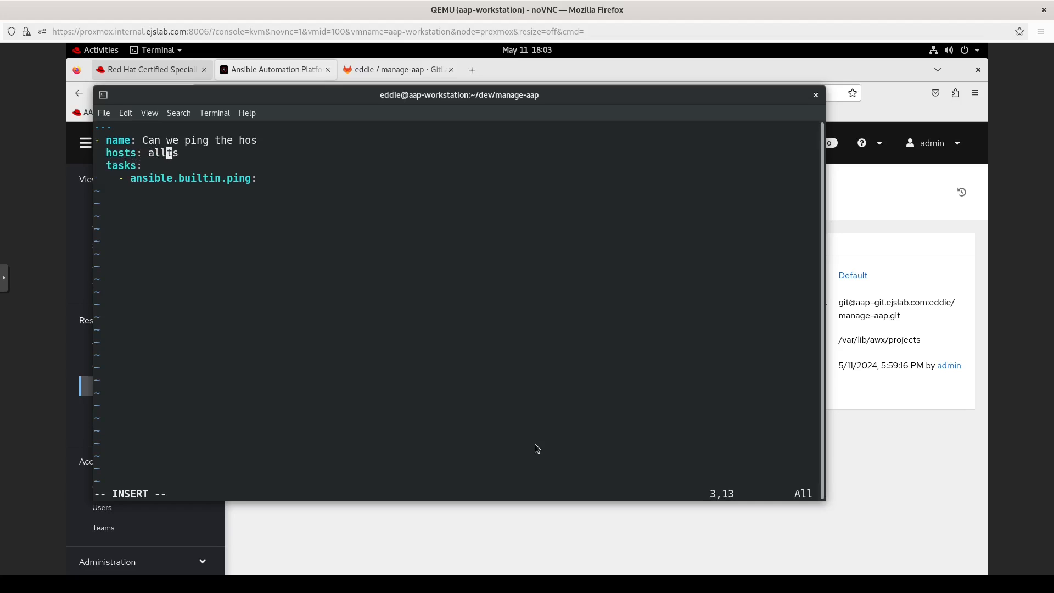
pyautogui.press('Up')
pyautogui.press('End')
pyautogui.write('ts')
pyautogui.press('Down')
pyautogui.press('Down')
pyautogui.press('Down')
pyautogui.press('Return')
pyautogui.press('BackSpace')
pyautogui.press('BackSpace')
pyautogui.press('BackSpace')
pyautogui.press('BackSpace')
pyautogui.write('...')
pyautogui.press('Escape')
pyautogui.write(':x')
# Step: Save the playbook and stage all three new files with git add ., checking git status
pyautogui.press('Return')
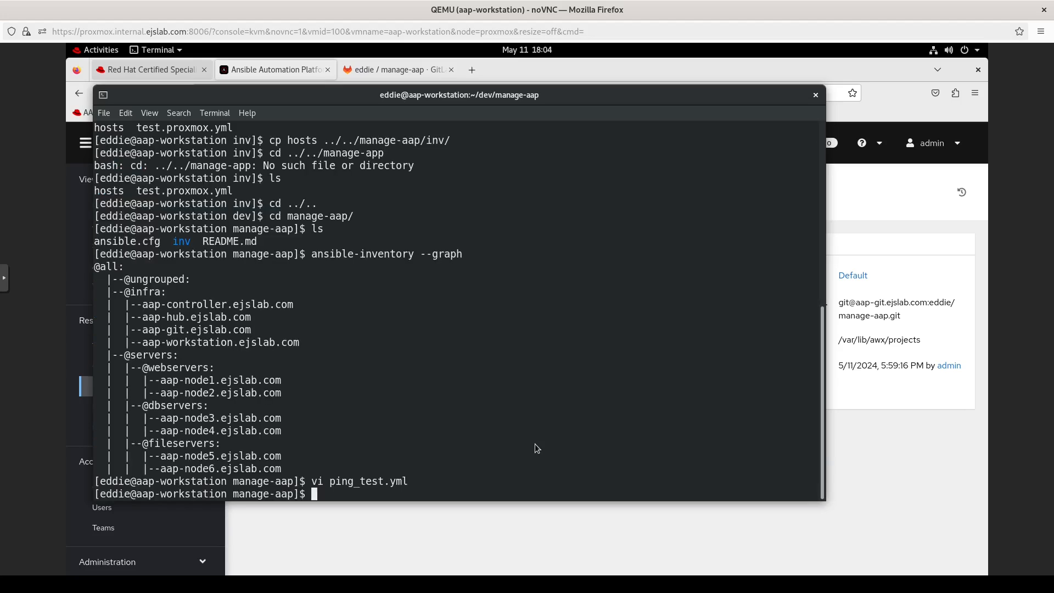
pyautogui.write('git stau')
pyautogui.press('BackSpace')
pyautogui.write('tus')
pyautogui.press('Return')
pyautogui.write('git add .')
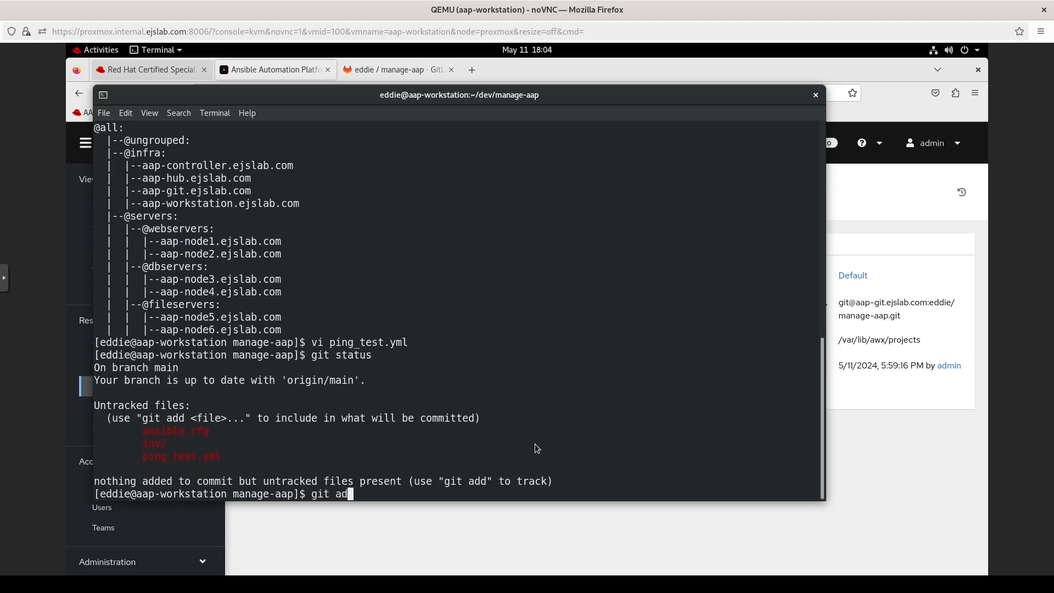
pyautogui.press('Return')
pyautogui.write('git status')
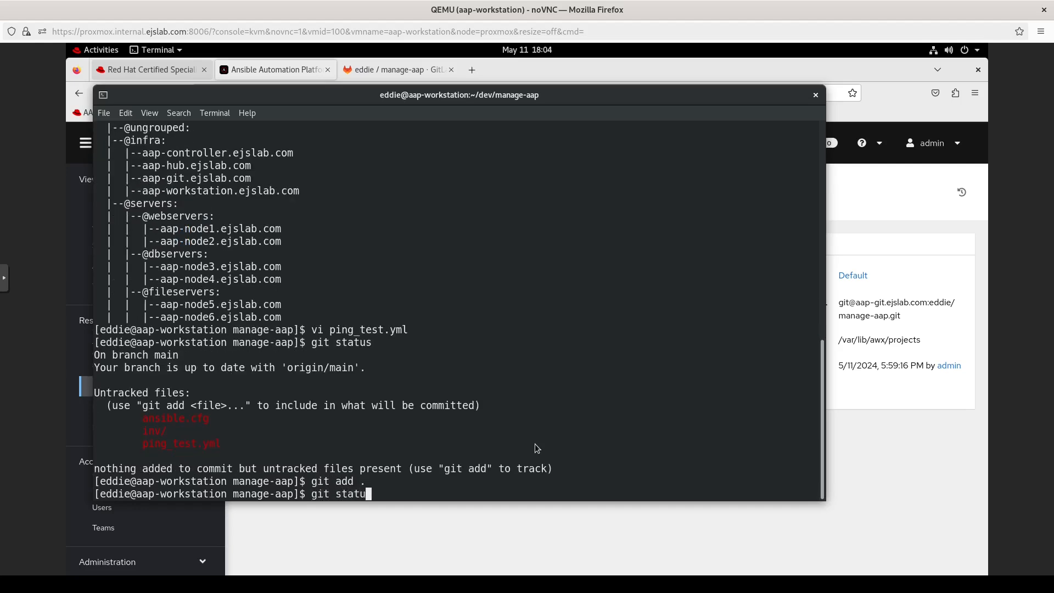
pyautogui.press('Return')
# Step: Commit the files as 'Make initial items' and push to origin
pyautogui.write('git co')
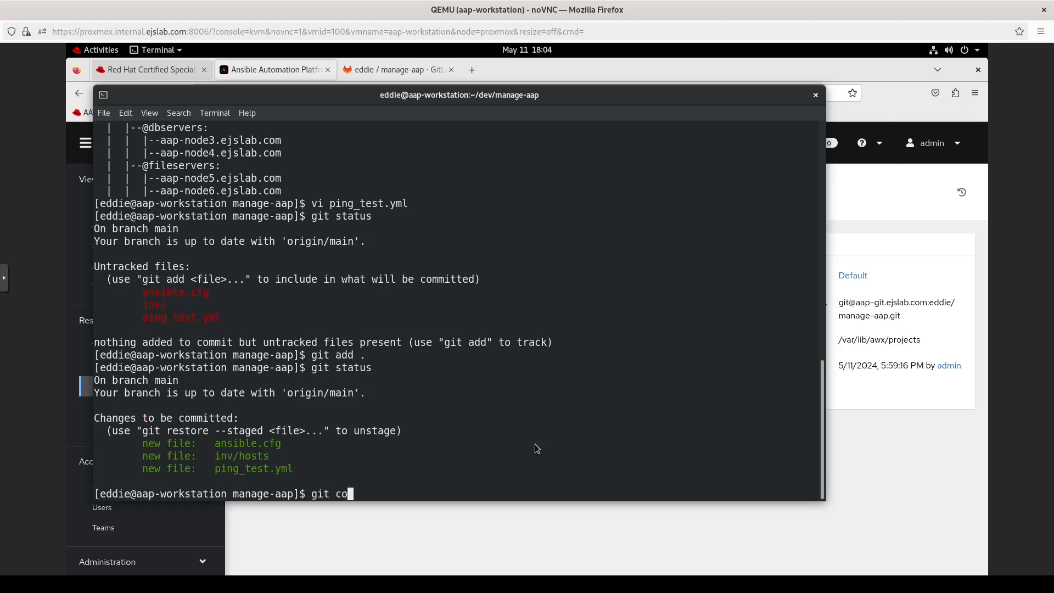
pyautogui.write('mmit -m "INit')
pyautogui.press('BackSpace')
pyautogui.press('BackSpace')
pyautogui.press('BackSpace')
pyautogui.press('BackSpace')
pyautogui.write('Make initia')
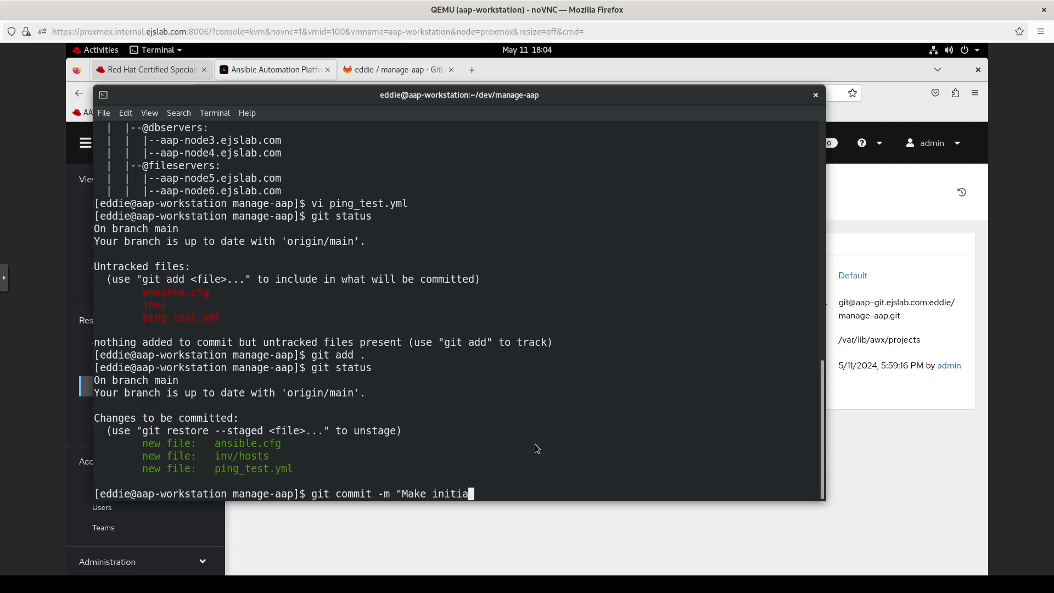
pyautogui.write('l items"')
pyautogui.press('Return')
pyautogui.write('git push origin')
pyautogui.press('Return')
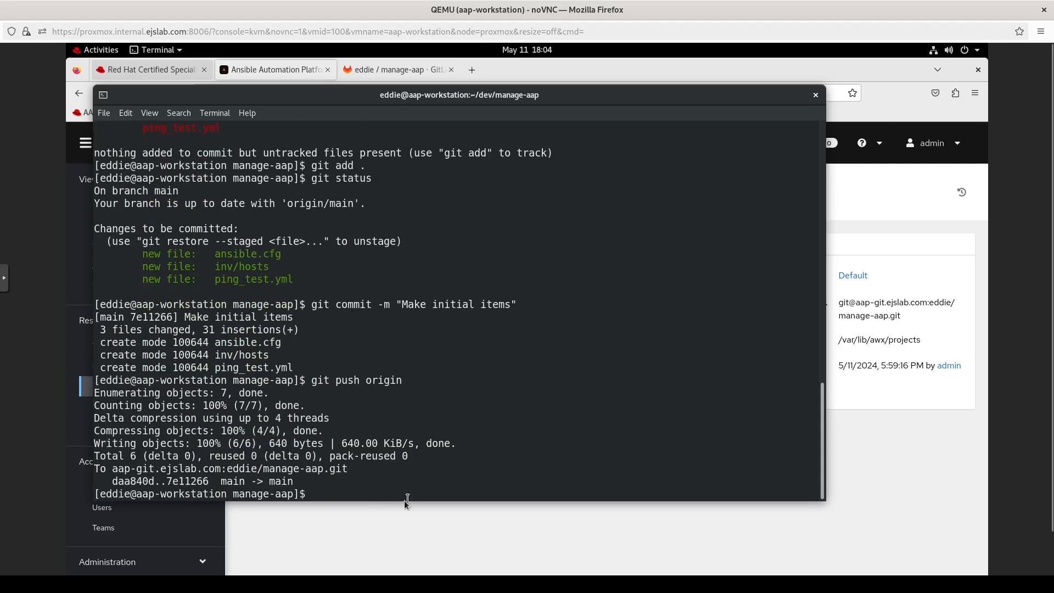
pyautogui.click(367, 527)
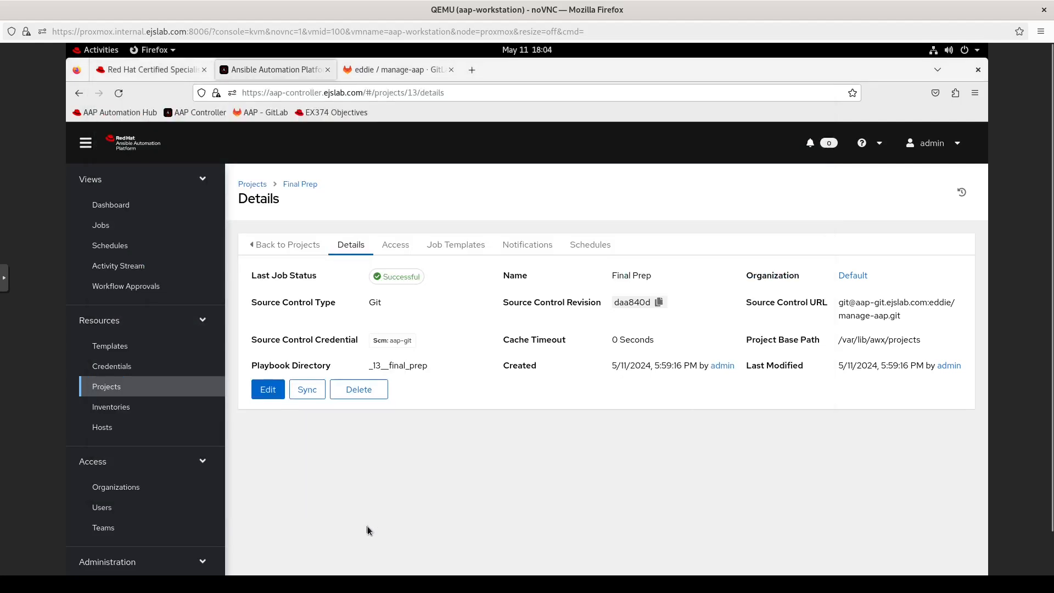
# Step: Sync Final Prep to revision 7e11266, glance at the other browser tabs, then view Templates
pyautogui.click(307, 389)
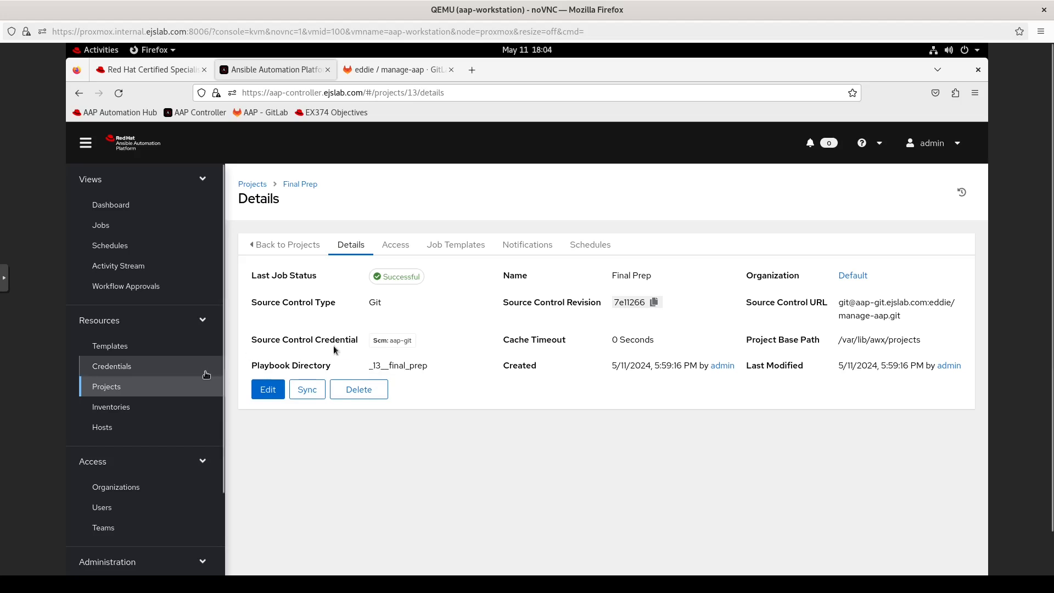
pyautogui.hotkey('ctrl', 'pageup')
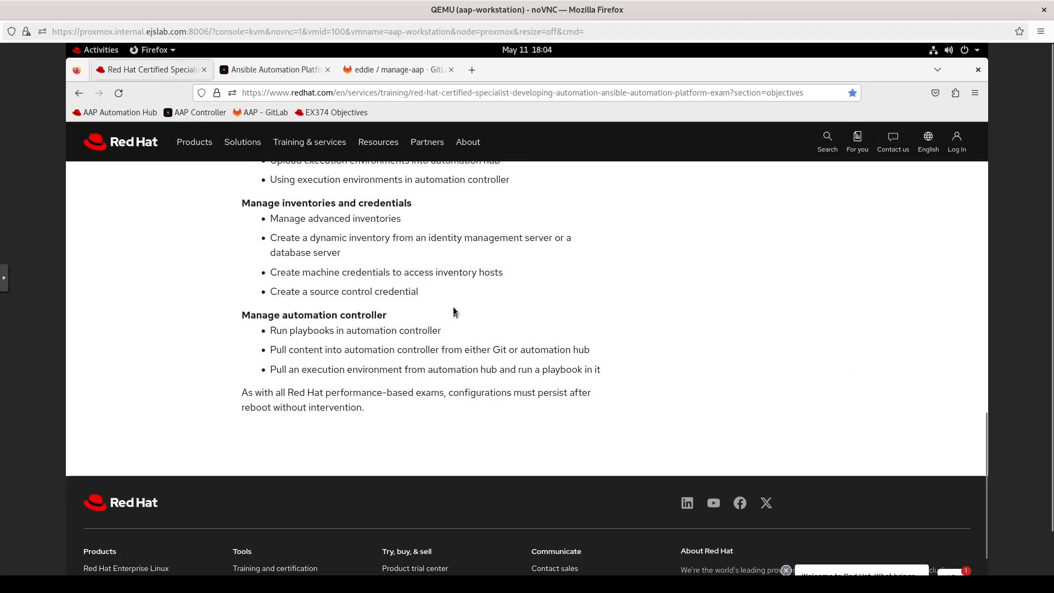
pyautogui.click(366, 72)
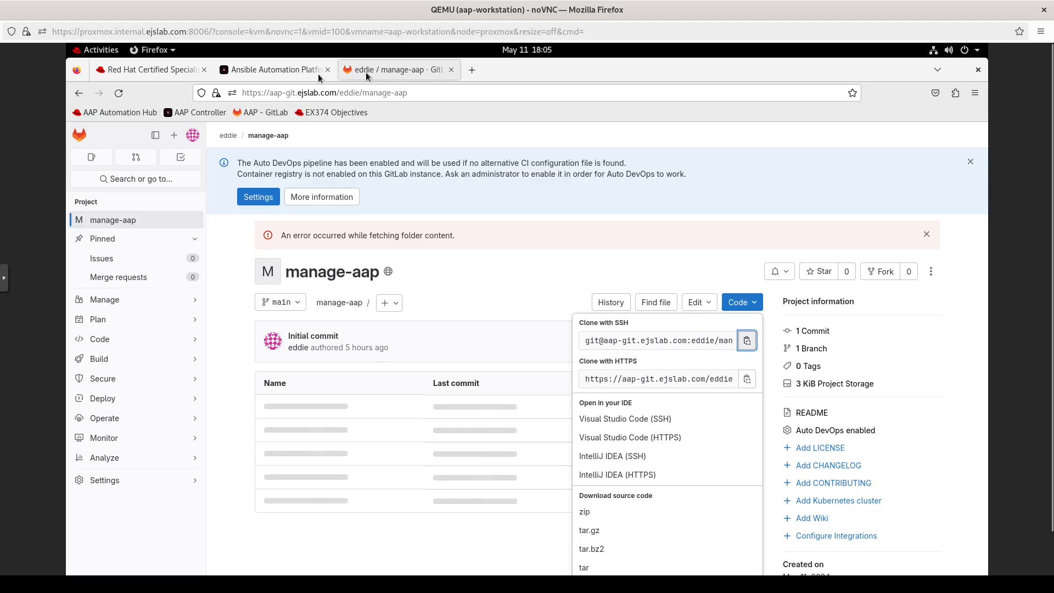
pyautogui.hotkey('ctrl', 'pageup')
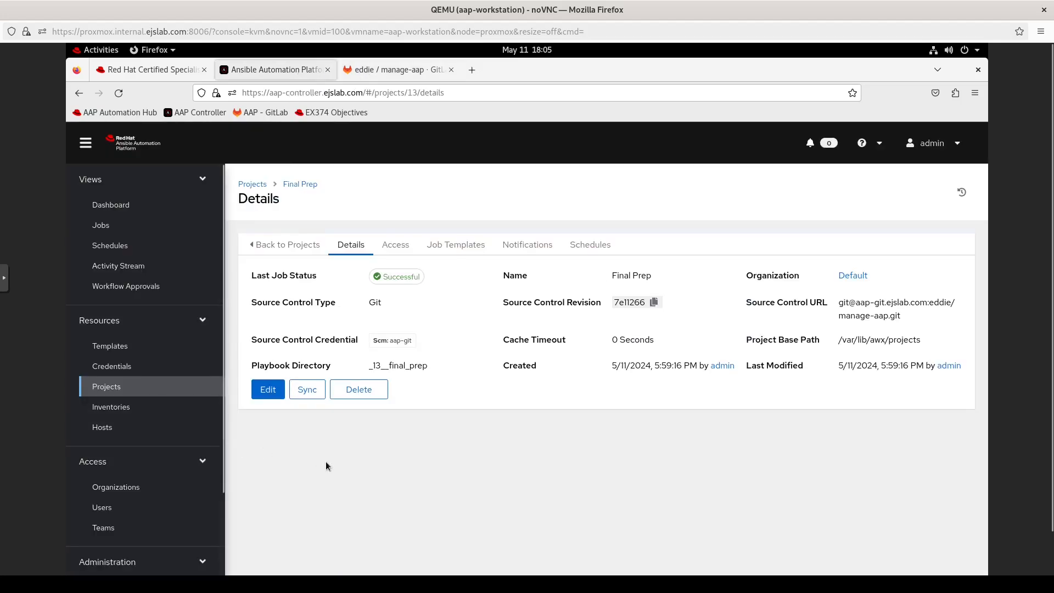
pyautogui.click(125, 341)
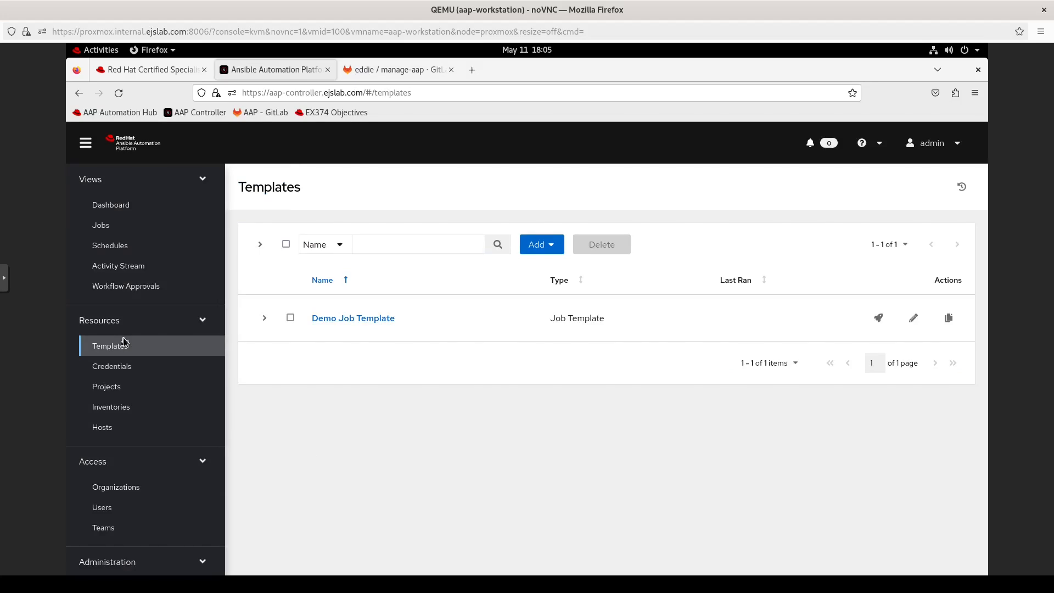
pyautogui.click(540, 247)
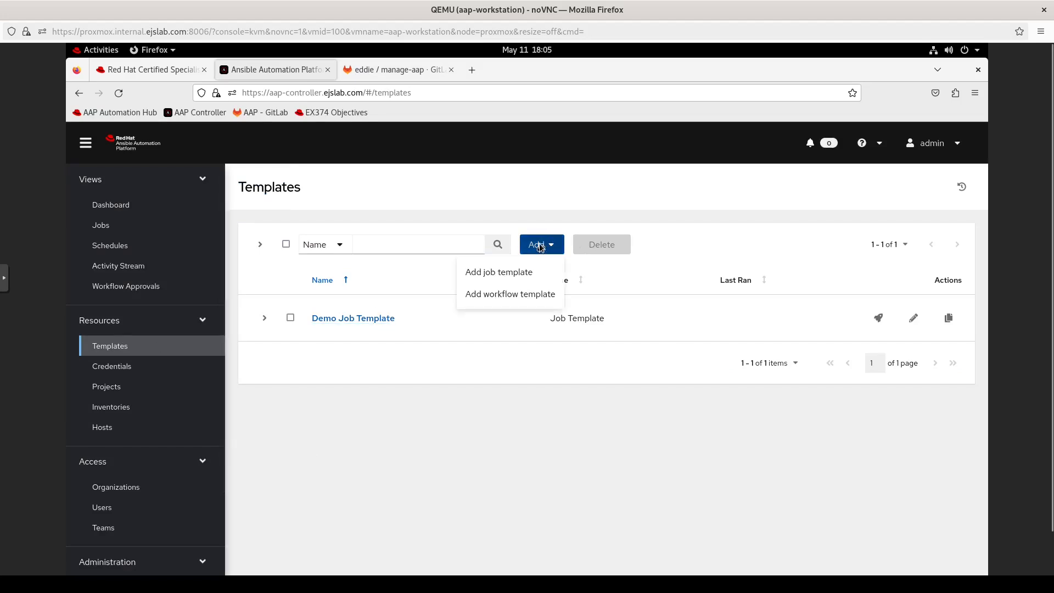
pyautogui.click(512, 295)
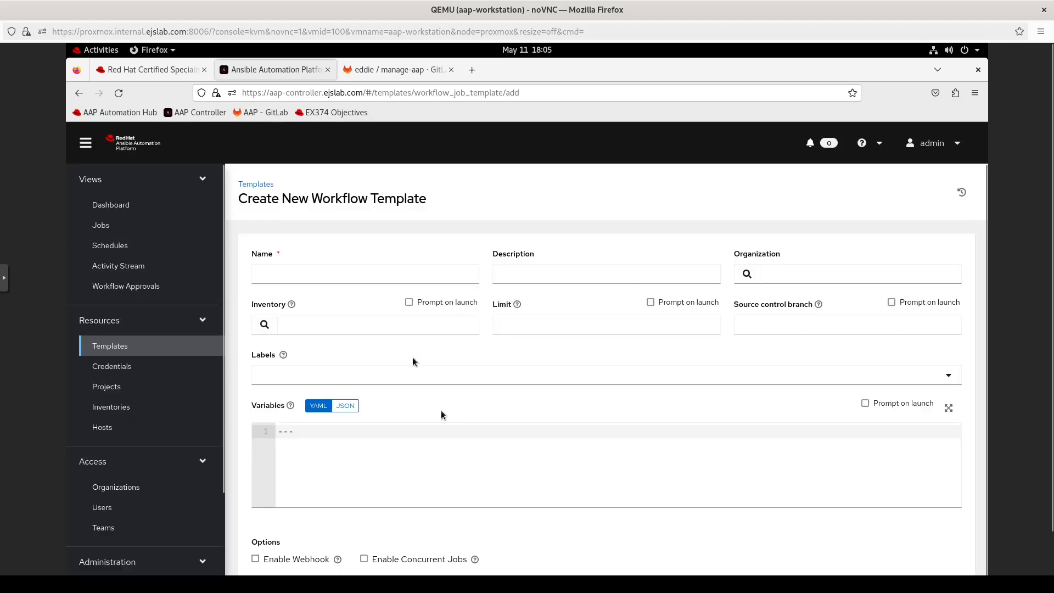
pyautogui.scroll(-1, 522, 401)
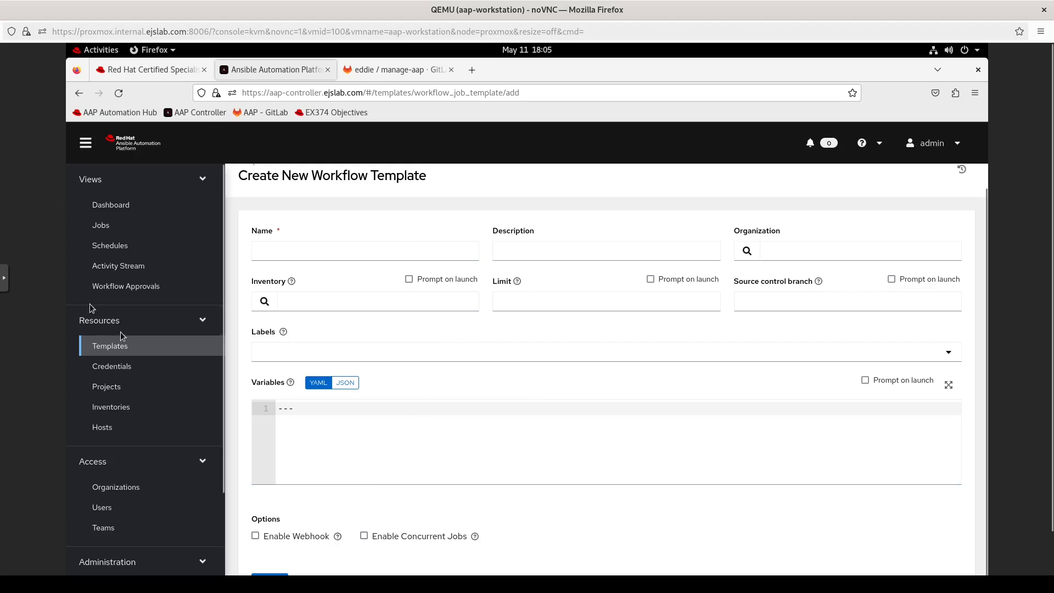
pyautogui.click(113, 346)
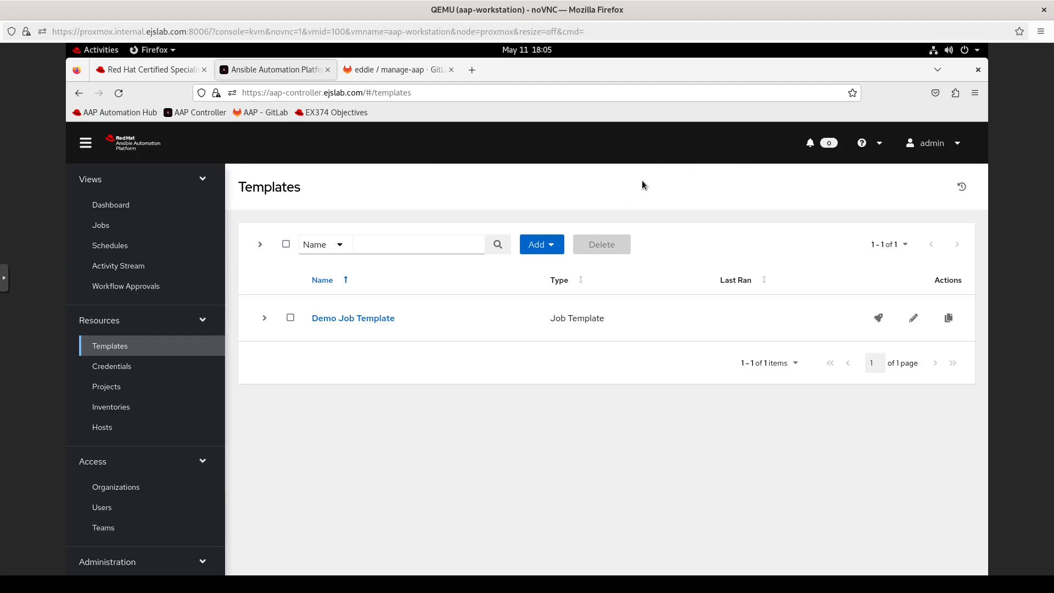
# Step: Begin a Run-type job template, then leave it unsaved and start adding an inventory
pyautogui.click(543, 246)
pyautogui.click(527, 272)
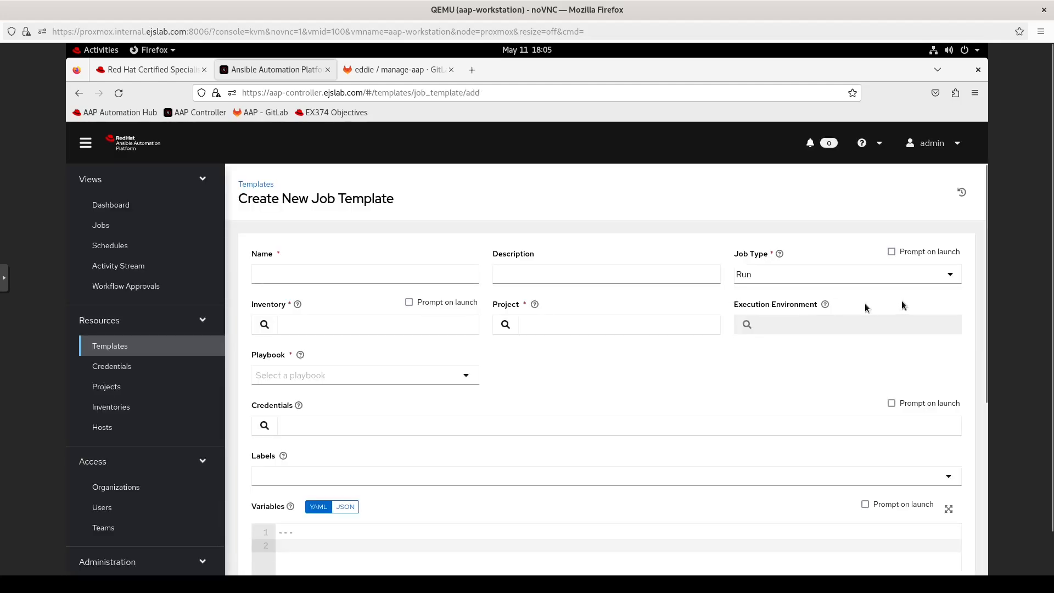
pyautogui.click(791, 277)
pyautogui.click(791, 276)
pyautogui.click(300, 275)
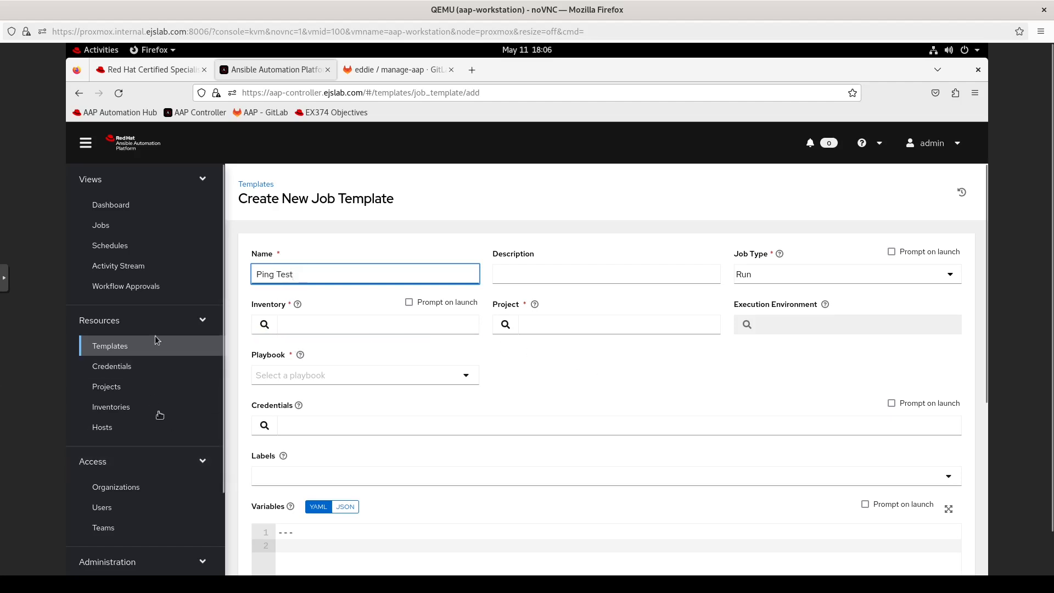
pyautogui.click(112, 409)
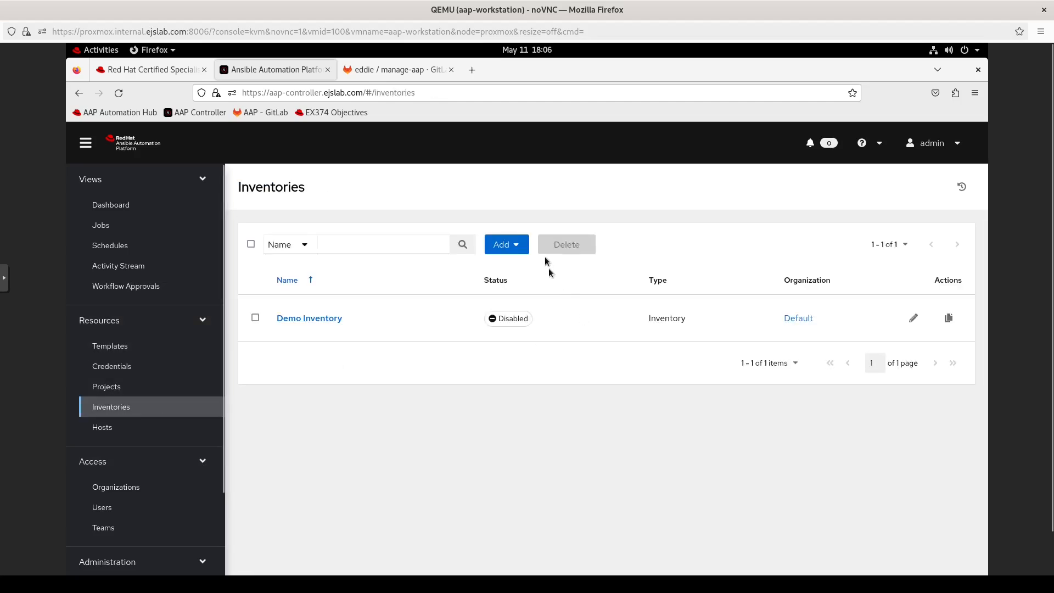
pyautogui.click(510, 244)
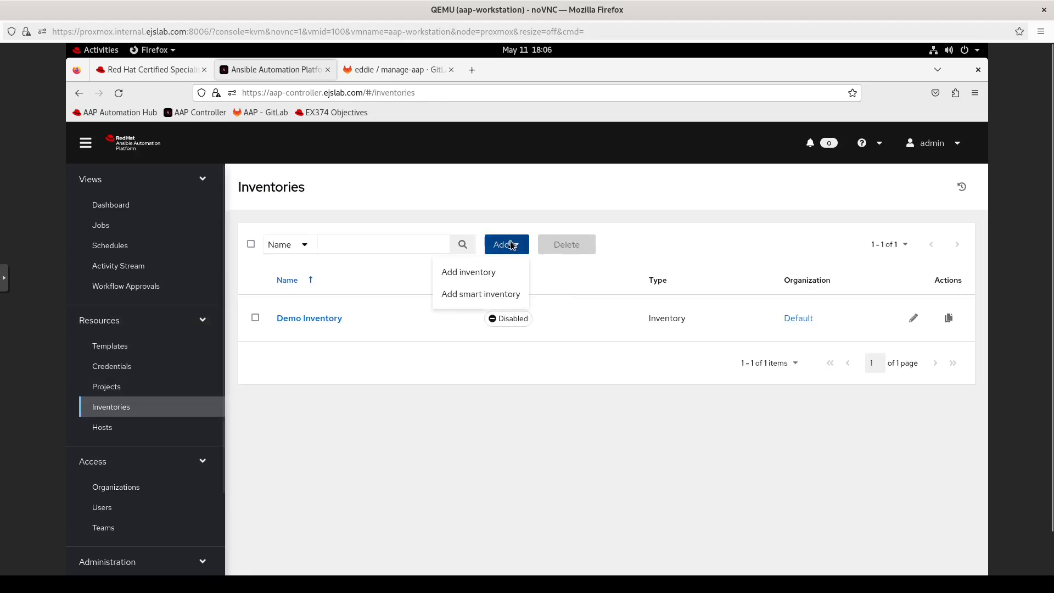
# Step: Save a standard inventory named 'Final Prep Inventory' and go to its Sources tab
pyautogui.click(485, 270)
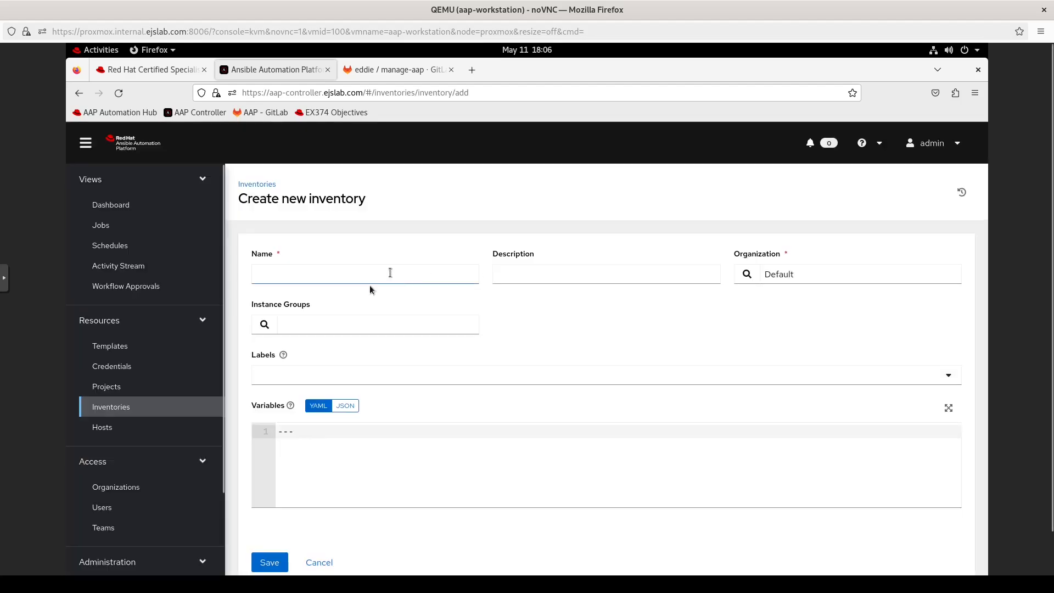
pyautogui.click(306, 274)
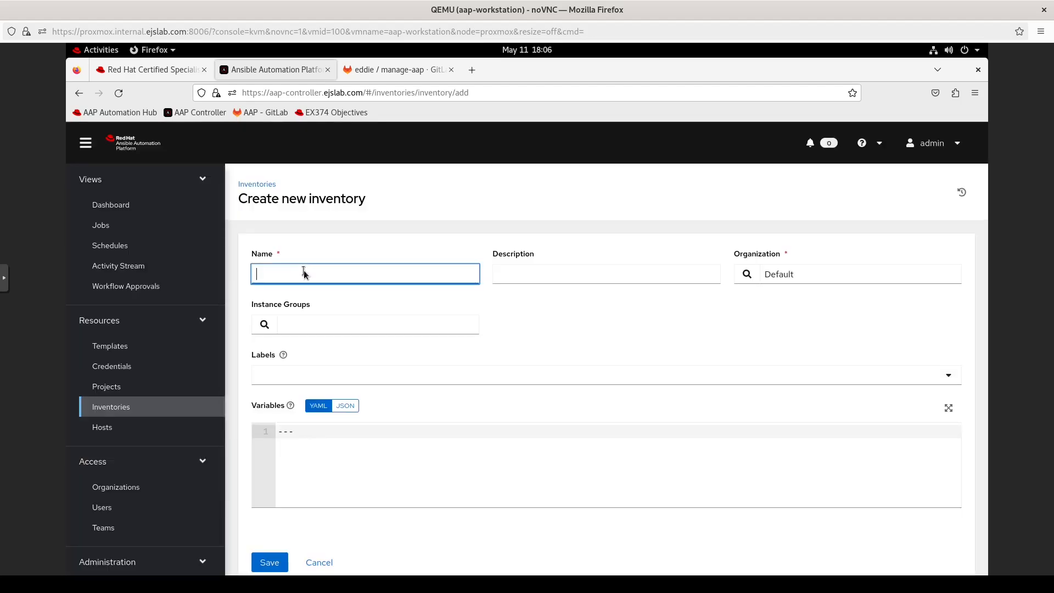
pyautogui.write('Final Prep Inventory')
pyautogui.click(284, 356)
pyautogui.click(283, 357)
pyautogui.click(270, 569)
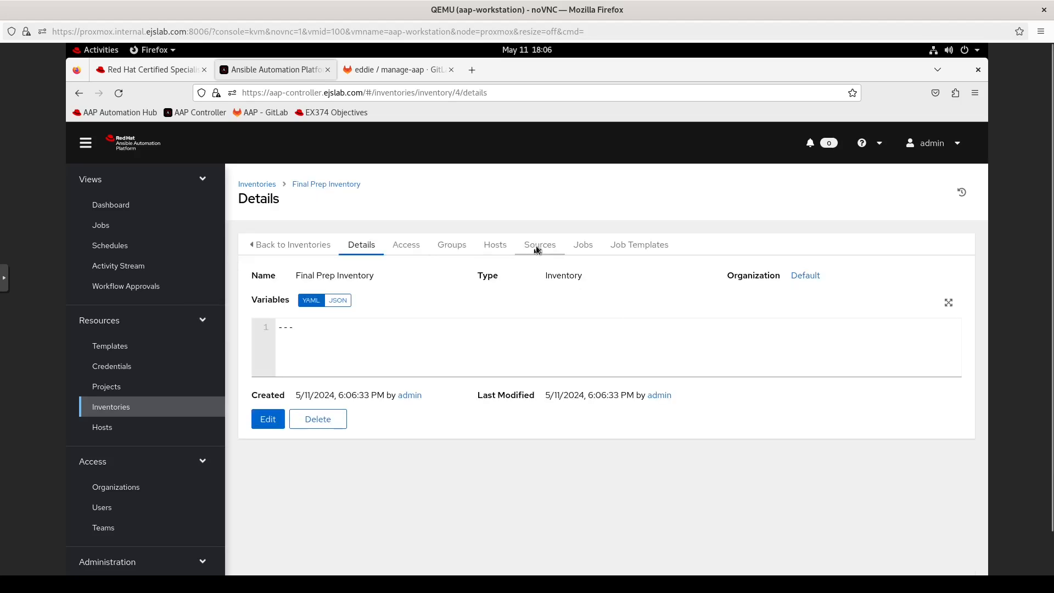
pyautogui.click(537, 248)
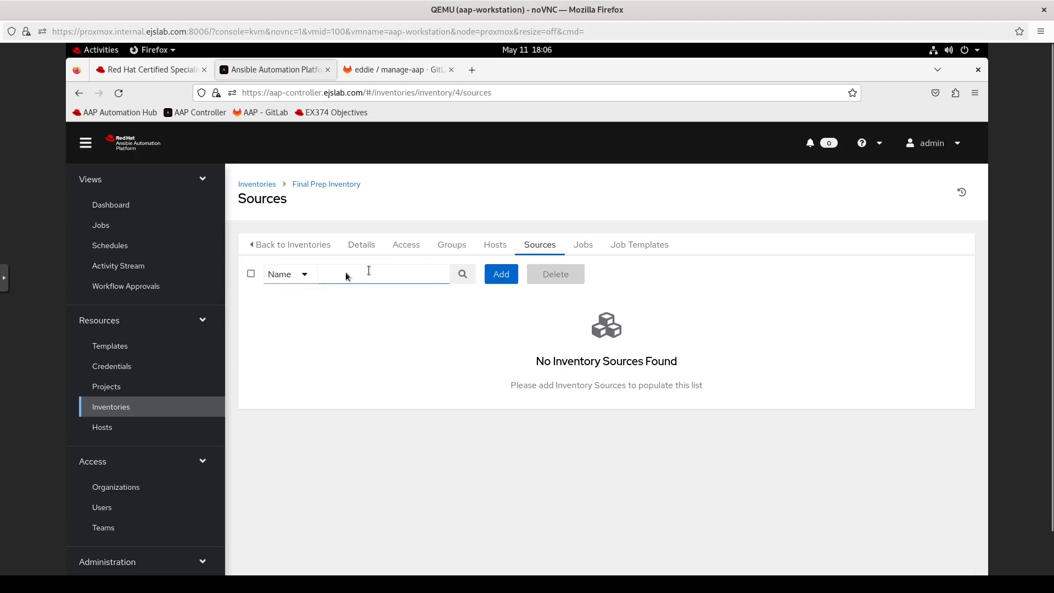
# Step: Start a new inventory source sourced from the Final Prep project
pyautogui.click(328, 275)
pyautogui.click(462, 276)
pyautogui.click(331, 277)
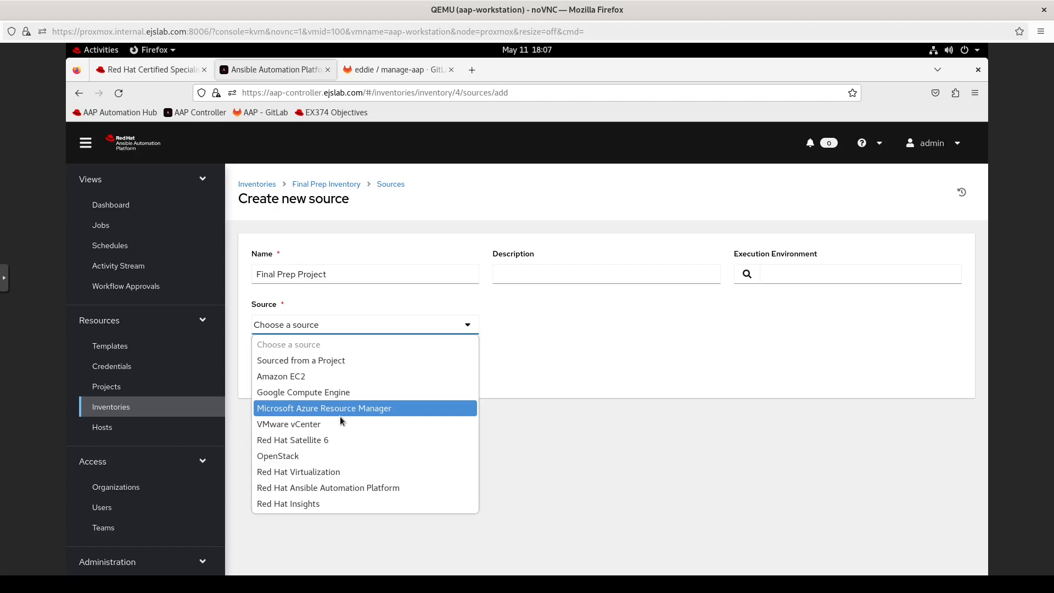
pyautogui.click(331, 361)
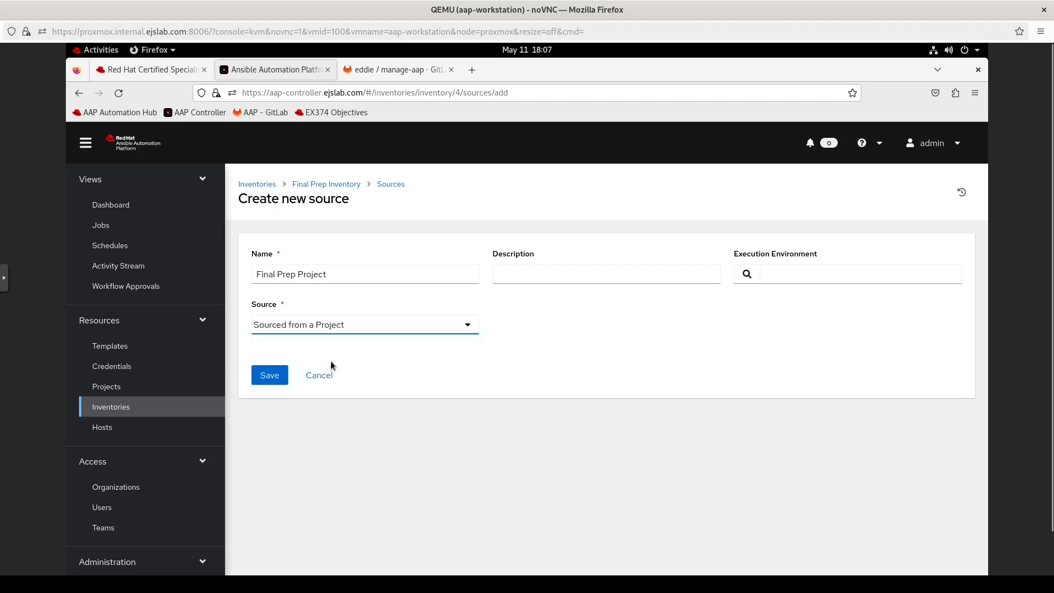
pyautogui.click(506, 416)
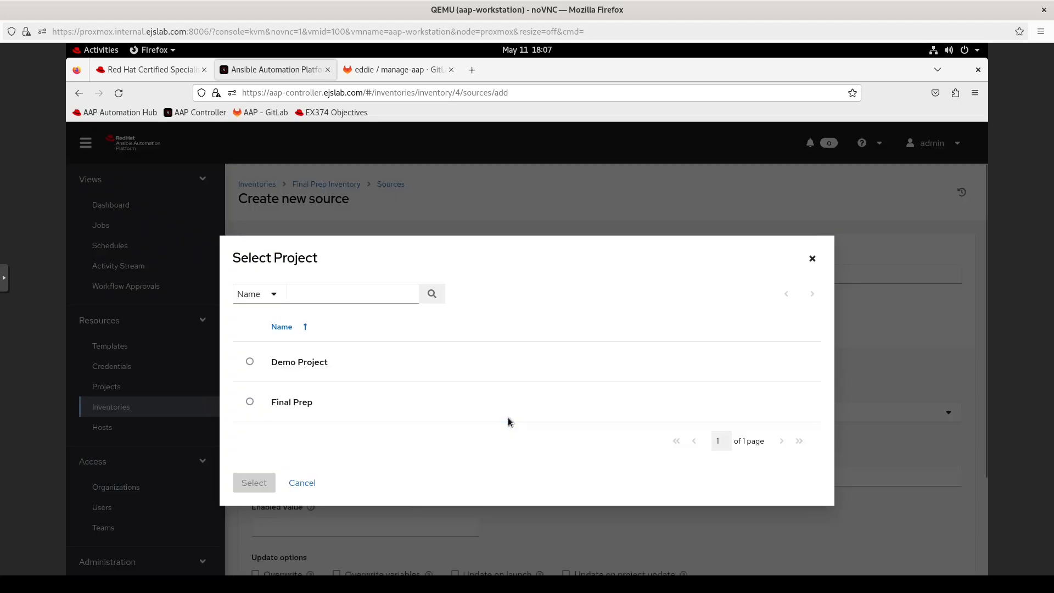
pyautogui.click(250, 401)
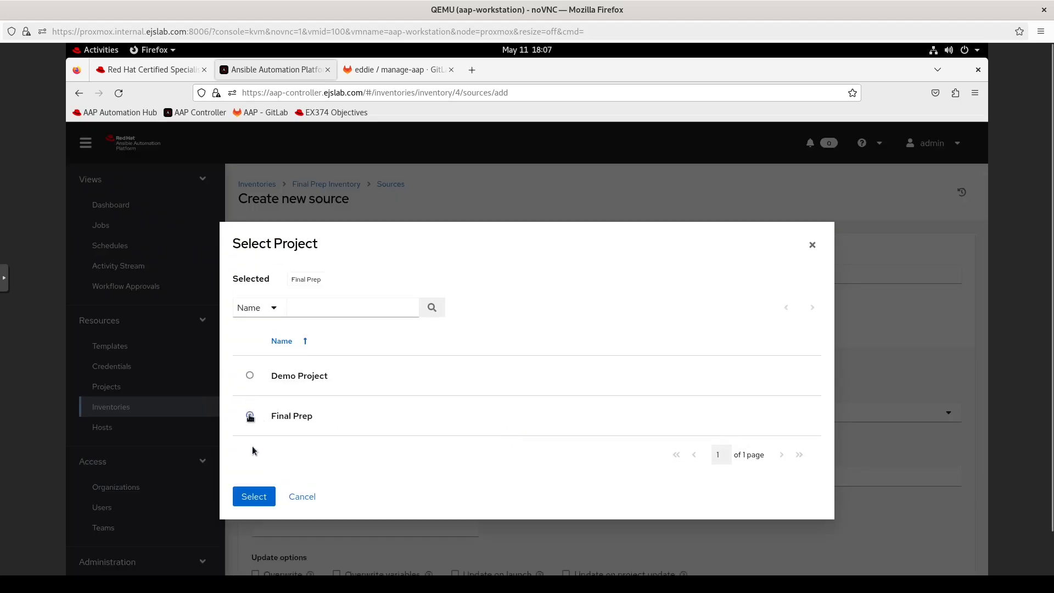
pyautogui.click(254, 503)
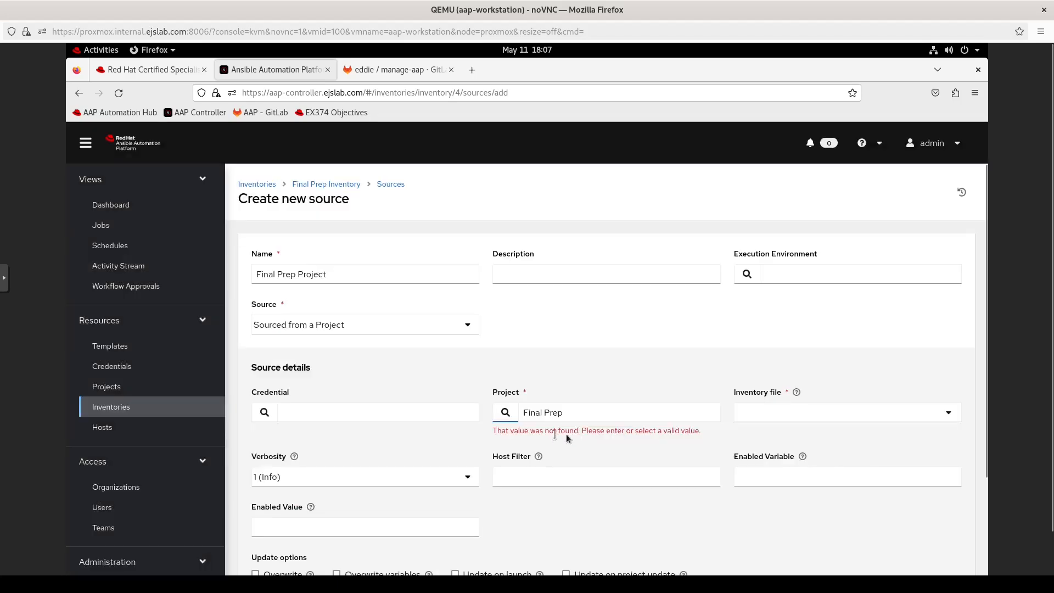
# Step: Set inv/hosts as the inventory file, enable Update on project update, and save
pyautogui.click(628, 413)
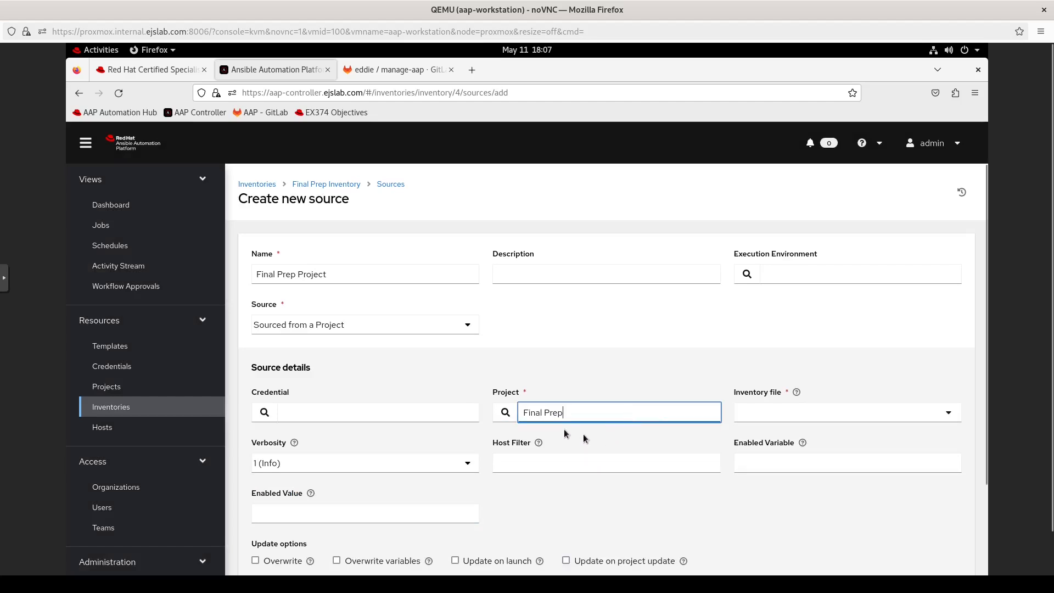
pyautogui.click(781, 418)
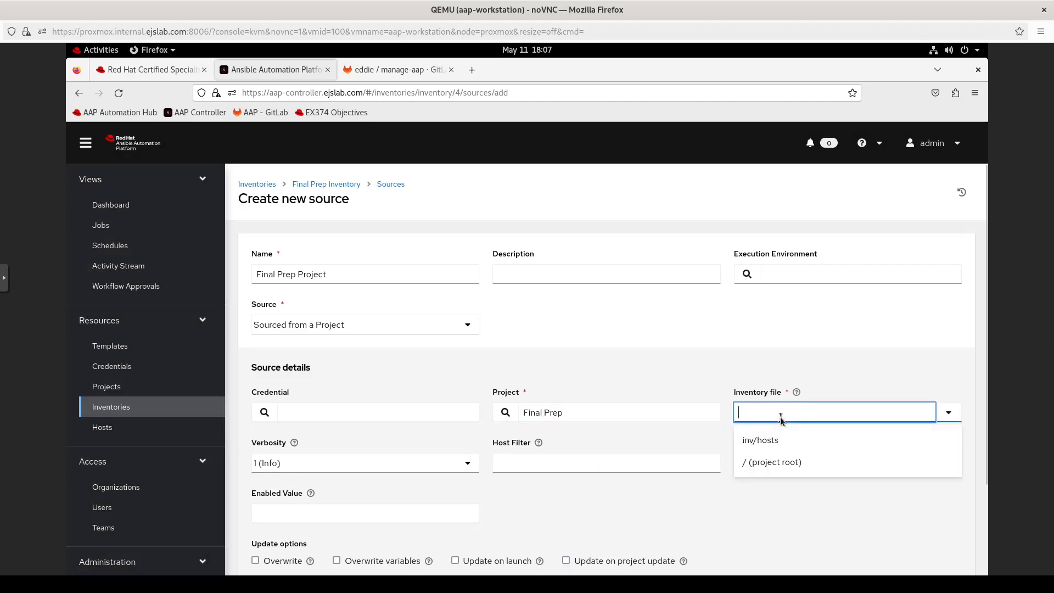
pyautogui.click(757, 444)
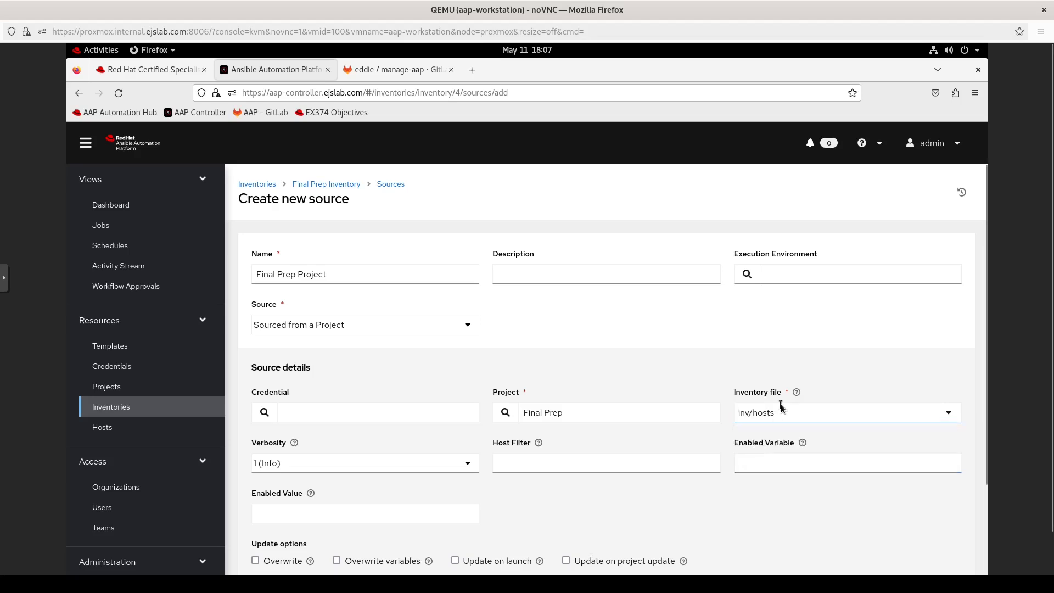
pyautogui.scroll(-5, 559, 499)
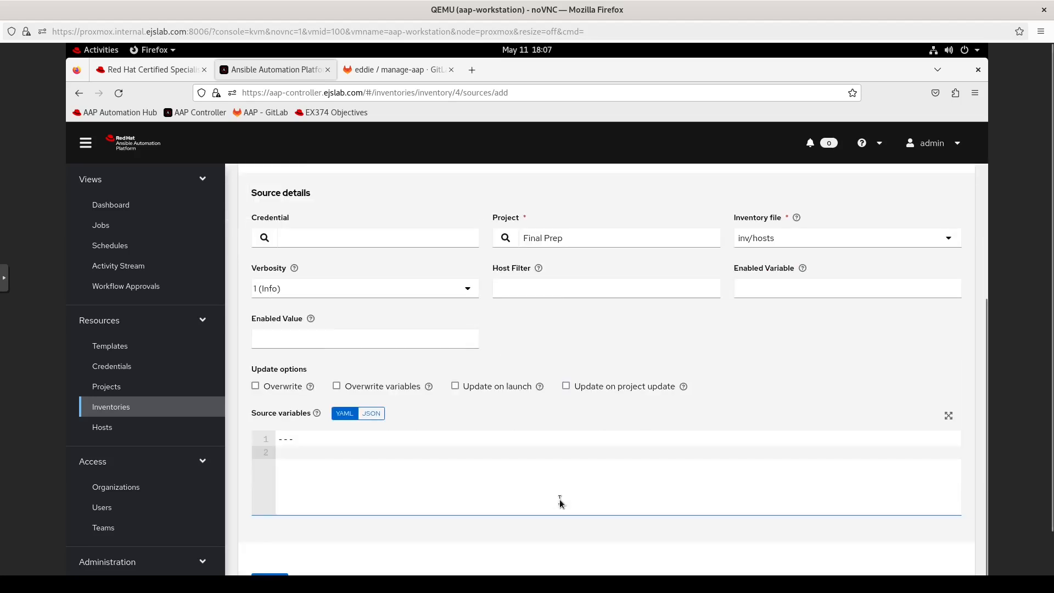
pyautogui.click(567, 387)
pyautogui.scroll(-1, 959, 532)
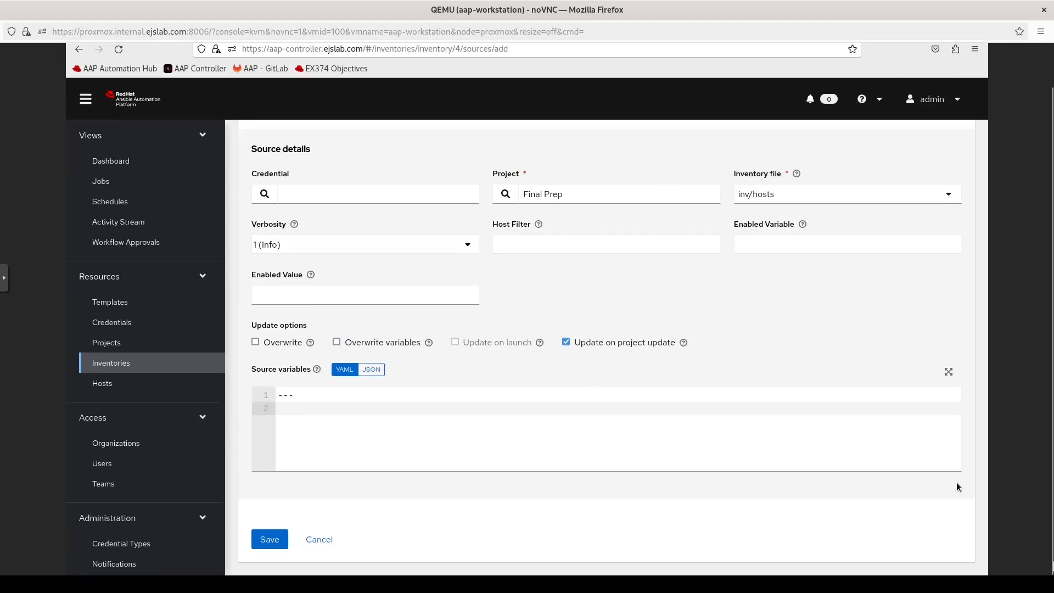
pyautogui.click(265, 540)
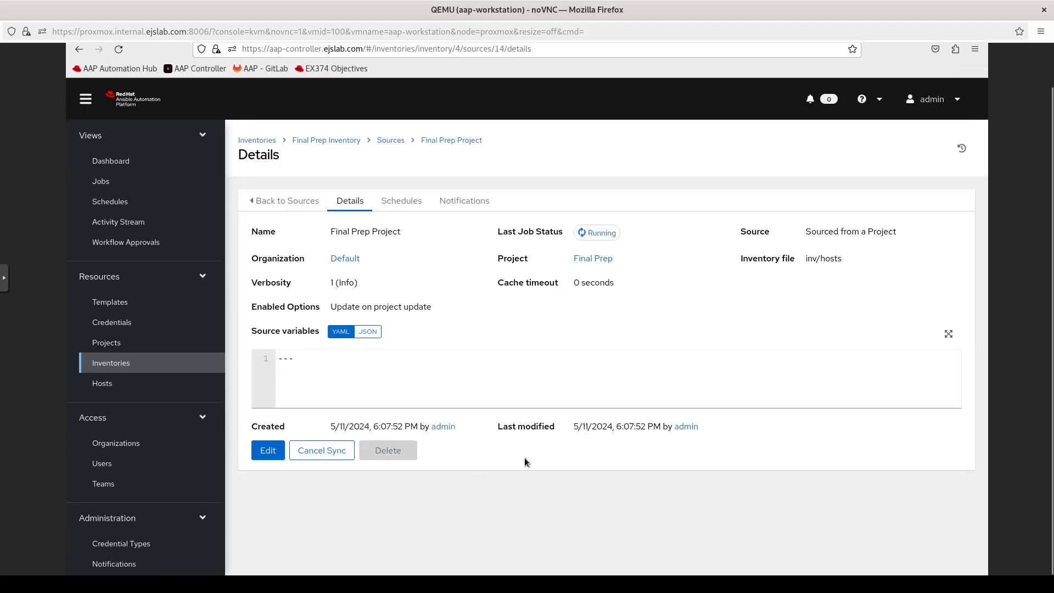
# Step: Check the source's successful sync and the ten hosts it imported
pyautogui.click(283, 200)
pyautogui.click(496, 202)
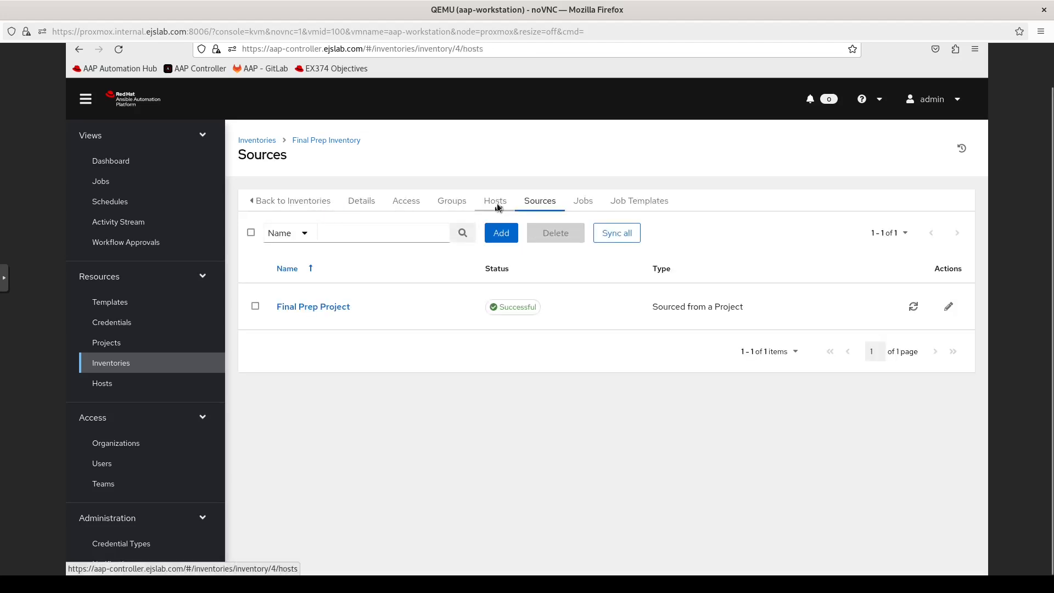
pyautogui.scroll(-5, 441, 424)
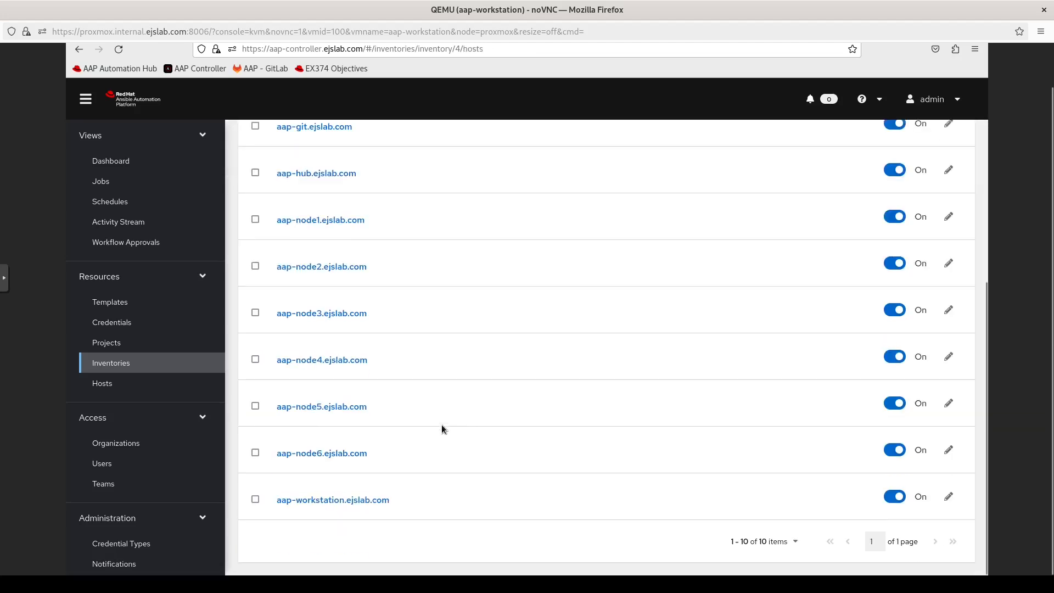
pyautogui.scroll(5, 441, 424)
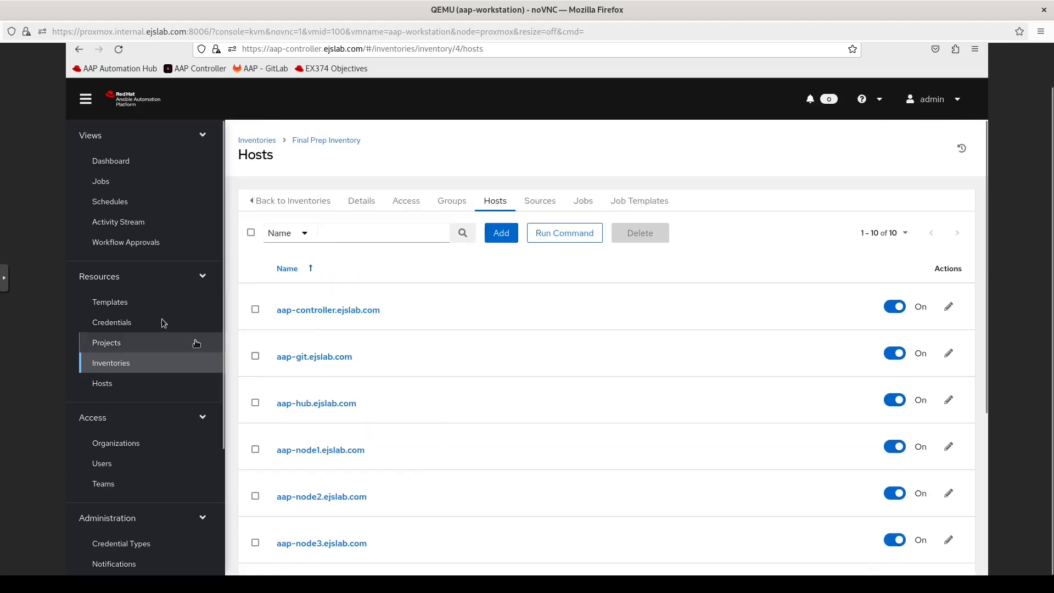
pyautogui.click(136, 306)
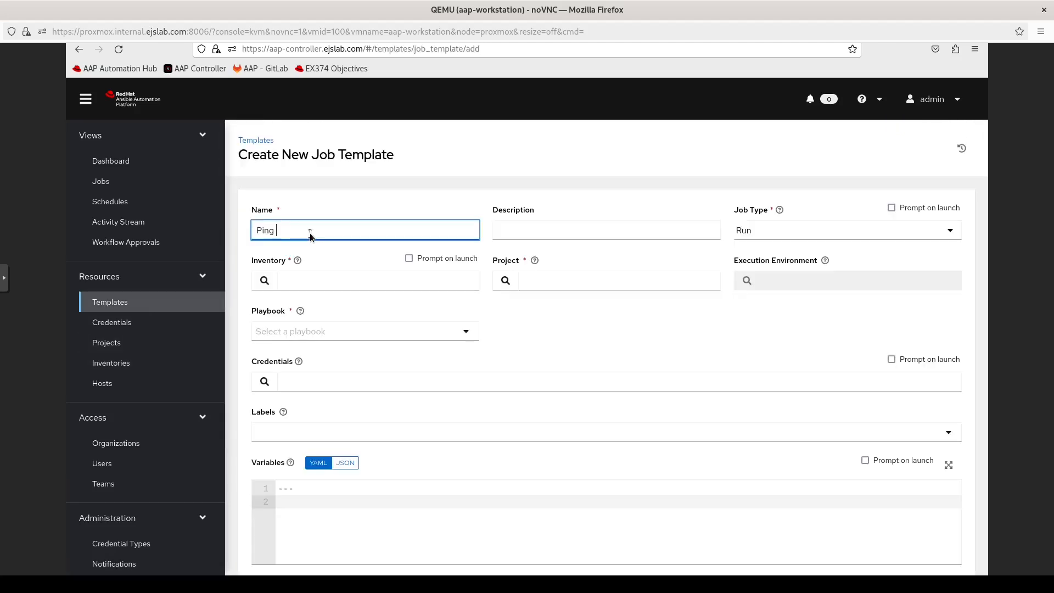
# Step: Name the template Ping Test and select Final Prep Inventory and the Final Prep project
pyautogui.write('Test')
pyautogui.click(265, 279)
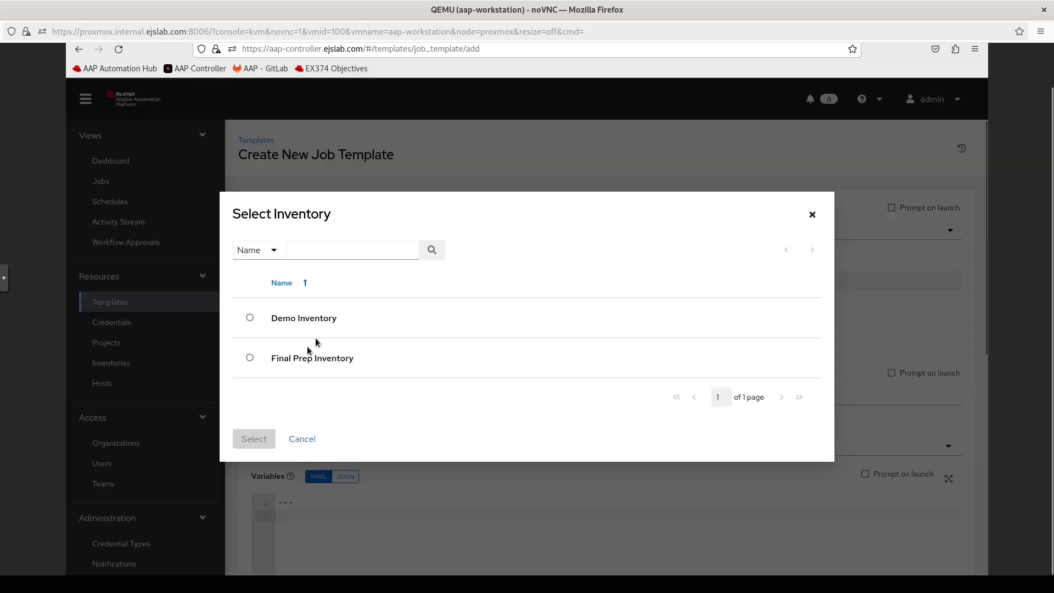
pyautogui.click(250, 357)
pyautogui.click(250, 451)
pyautogui.click(506, 281)
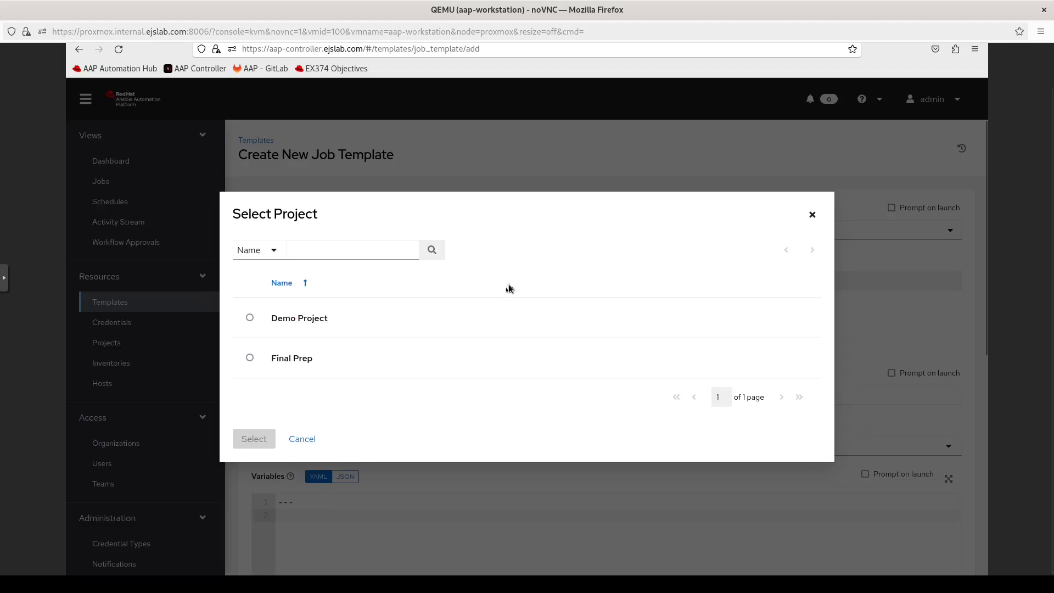
pyautogui.click(252, 360)
pyautogui.click(252, 453)
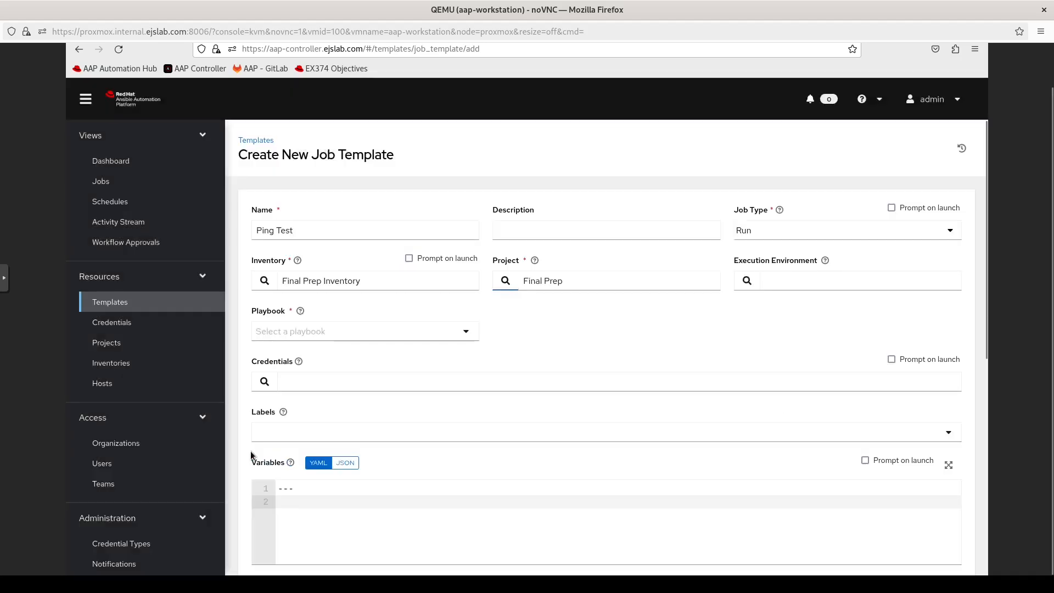
# Step: Choose Automation Hub Default EE, playbook ping_test.yml and the aap-host credential, then save
pyautogui.click(746, 281)
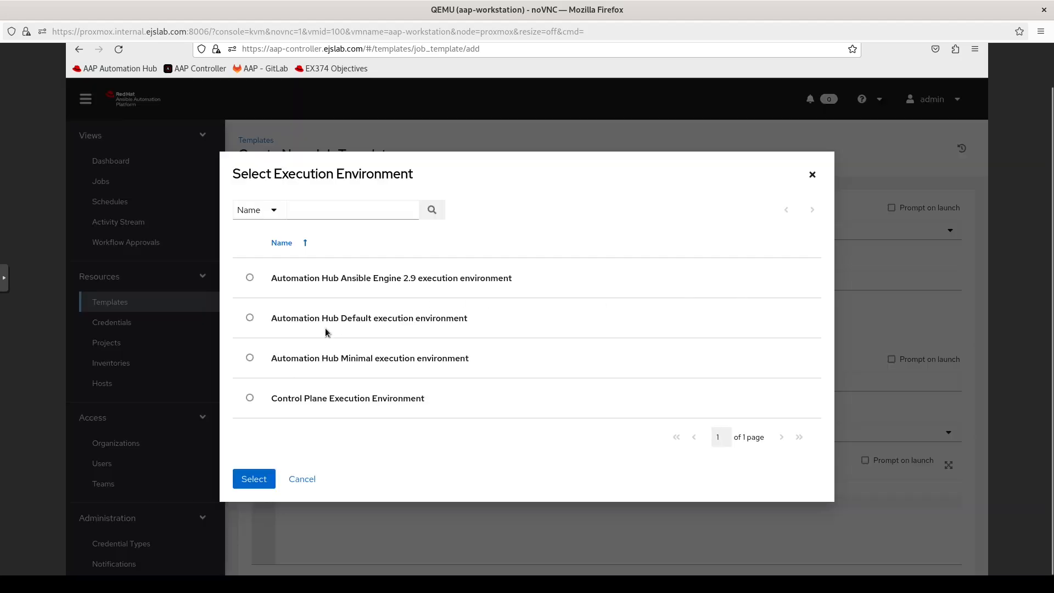
pyautogui.click(248, 323)
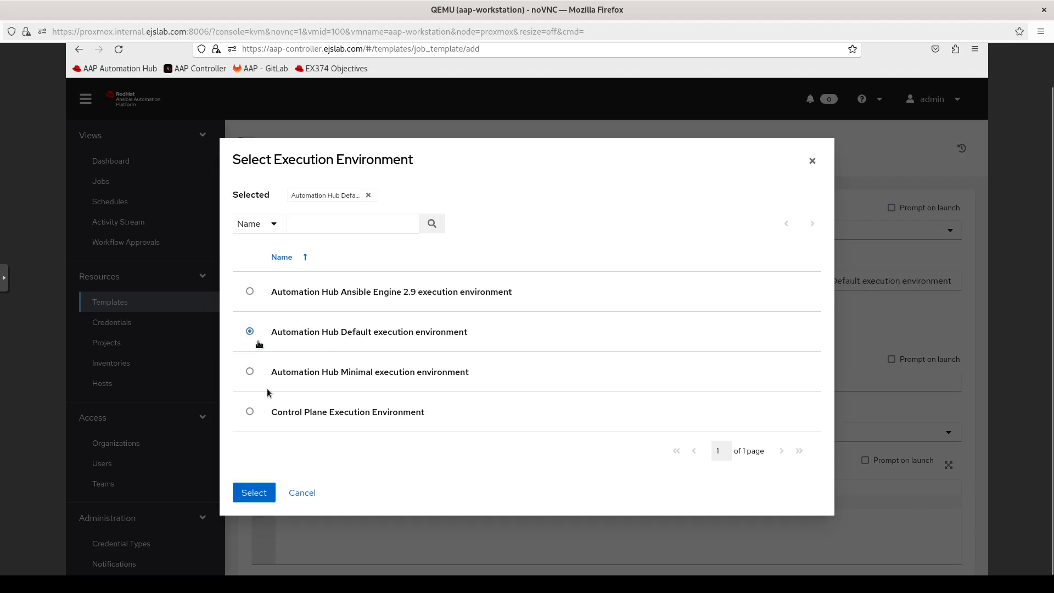
pyautogui.click(256, 492)
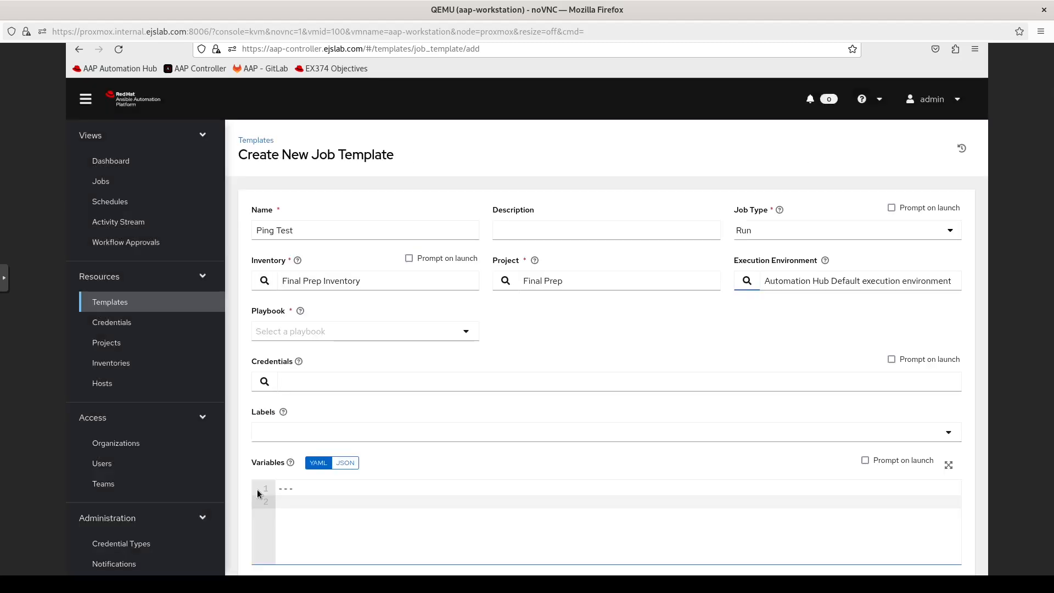
pyautogui.click(440, 333)
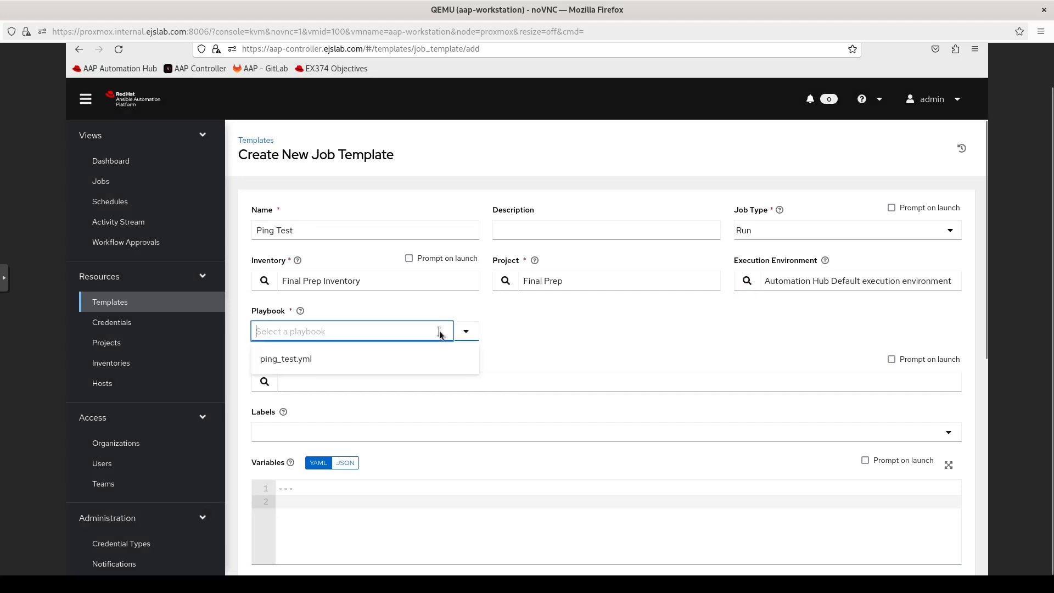
pyautogui.click(317, 359)
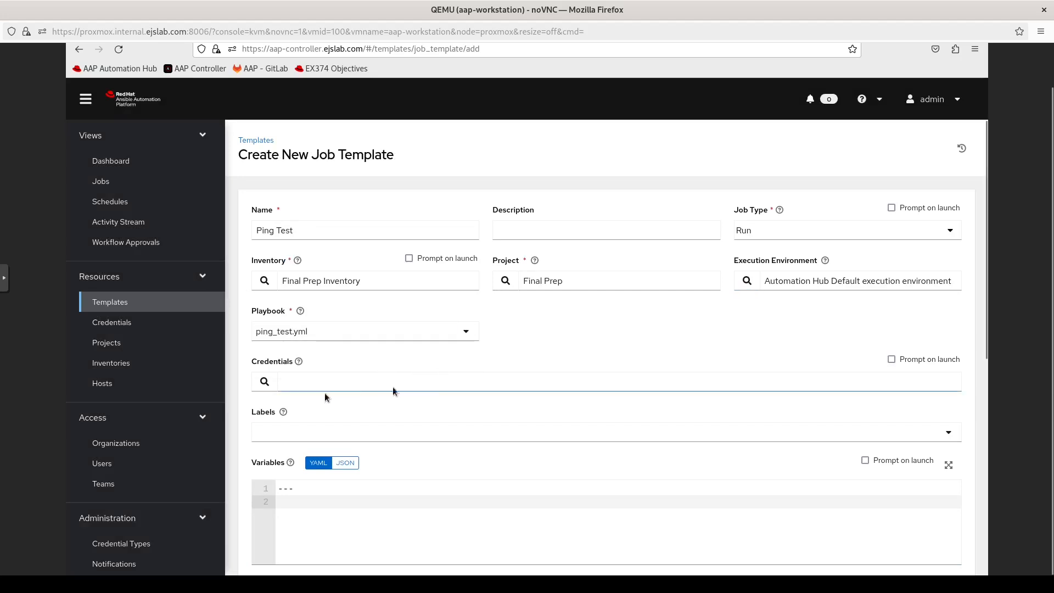
pyautogui.click(265, 382)
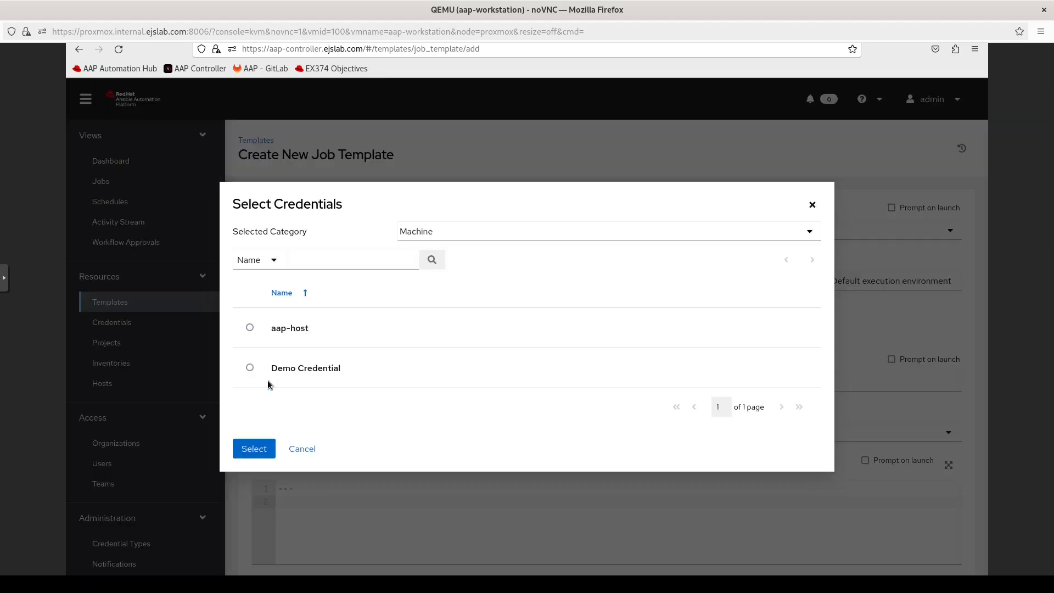
pyautogui.click(249, 328)
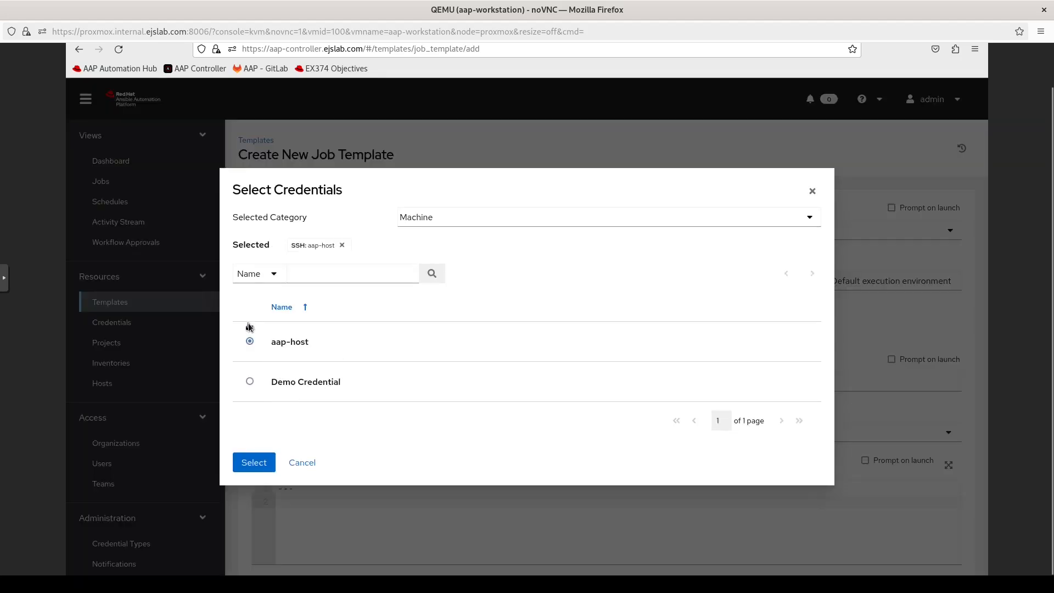
pyautogui.click(253, 462)
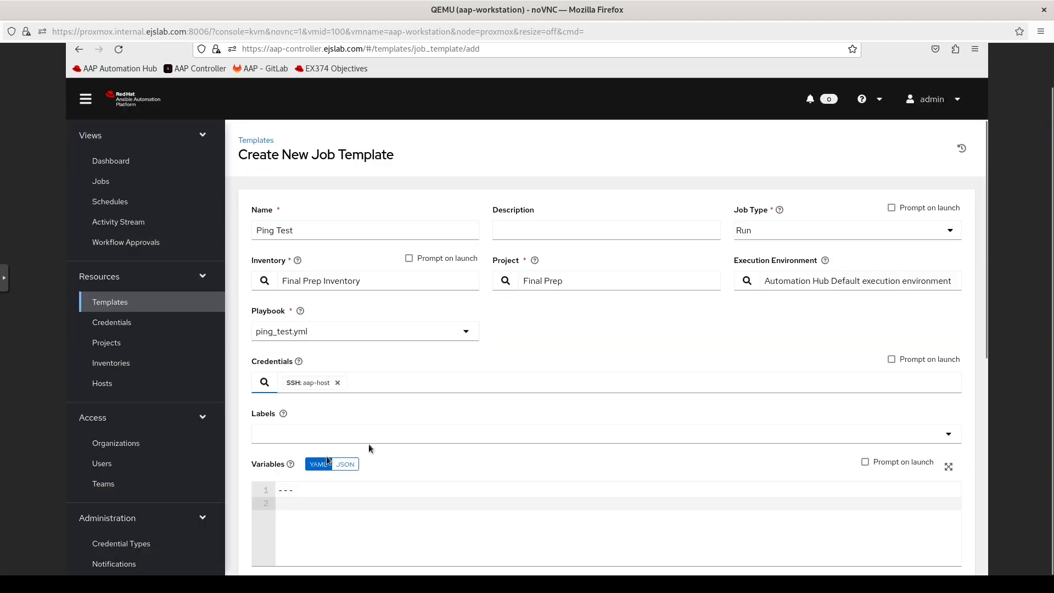
pyautogui.scroll(-7, 443, 447)
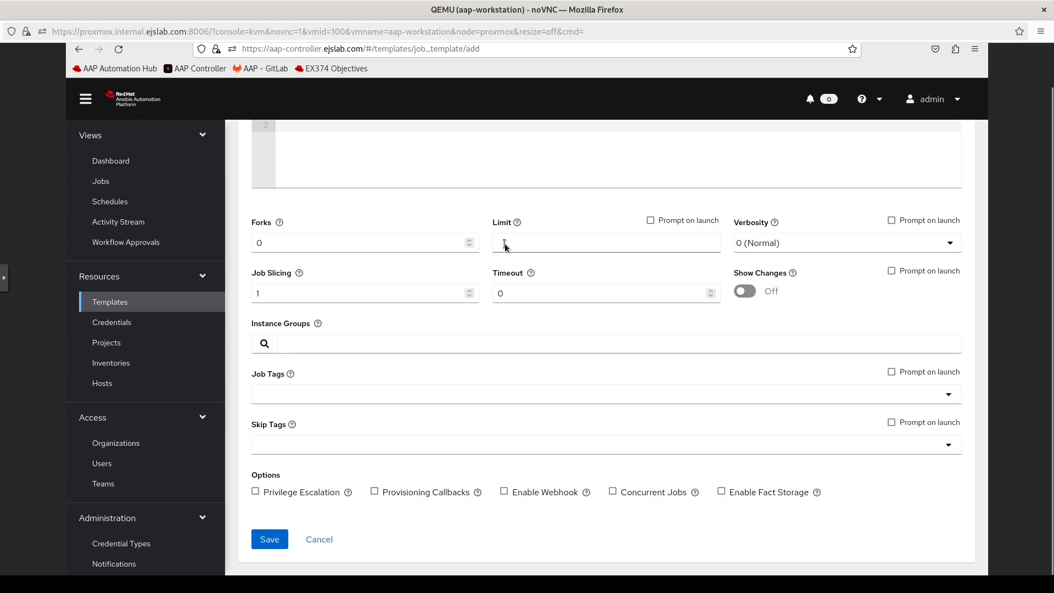
pyautogui.click(323, 393)
pyautogui.click(270, 540)
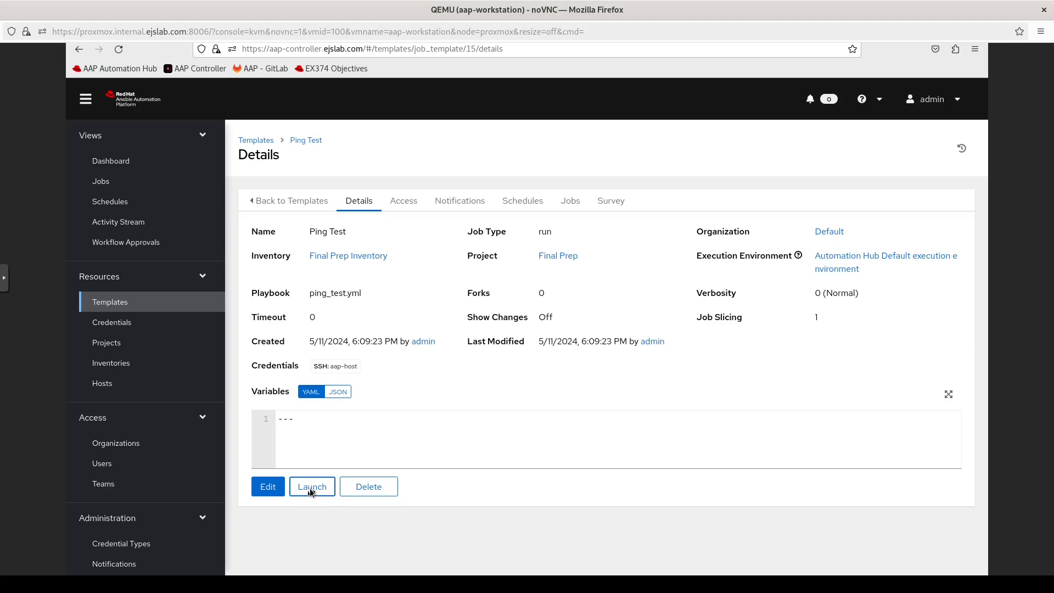
# Step: Launch Ping Test from Templates and review the output showing all 10 hosts ok
pyautogui.click(128, 187)
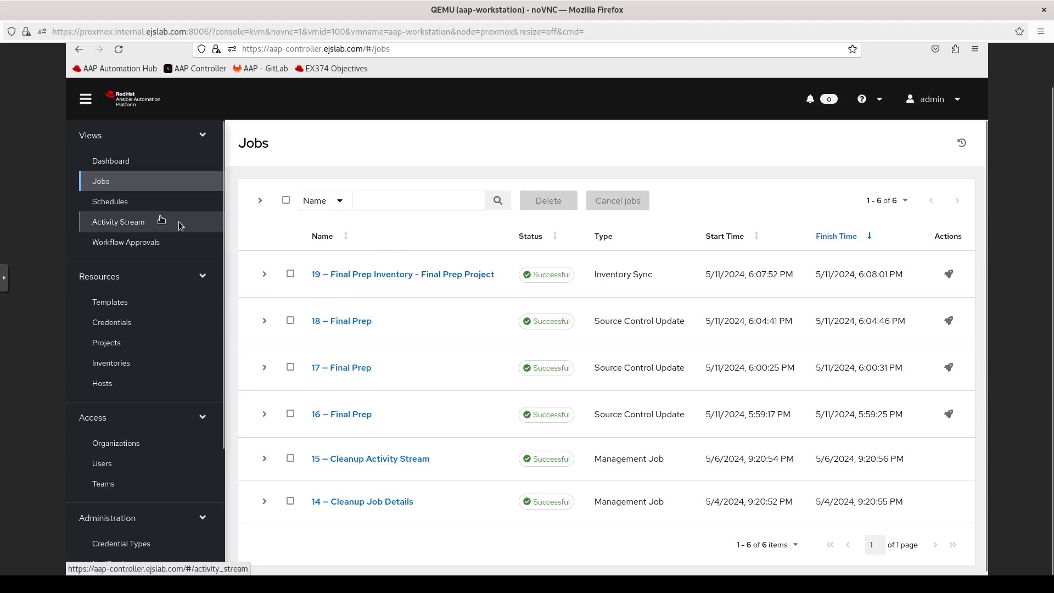
pyautogui.click(120, 301)
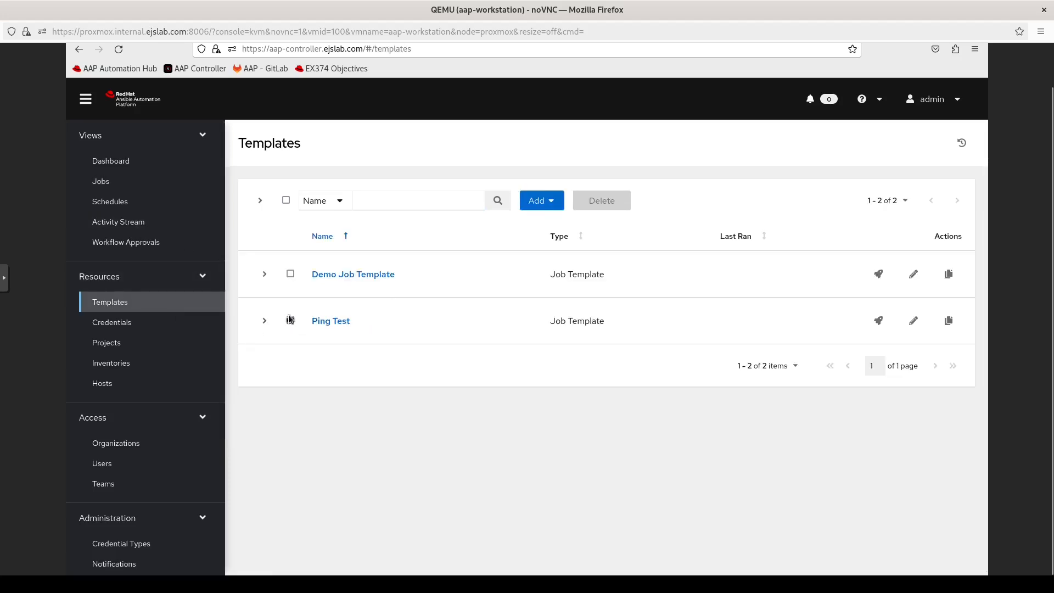
pyautogui.click(878, 323)
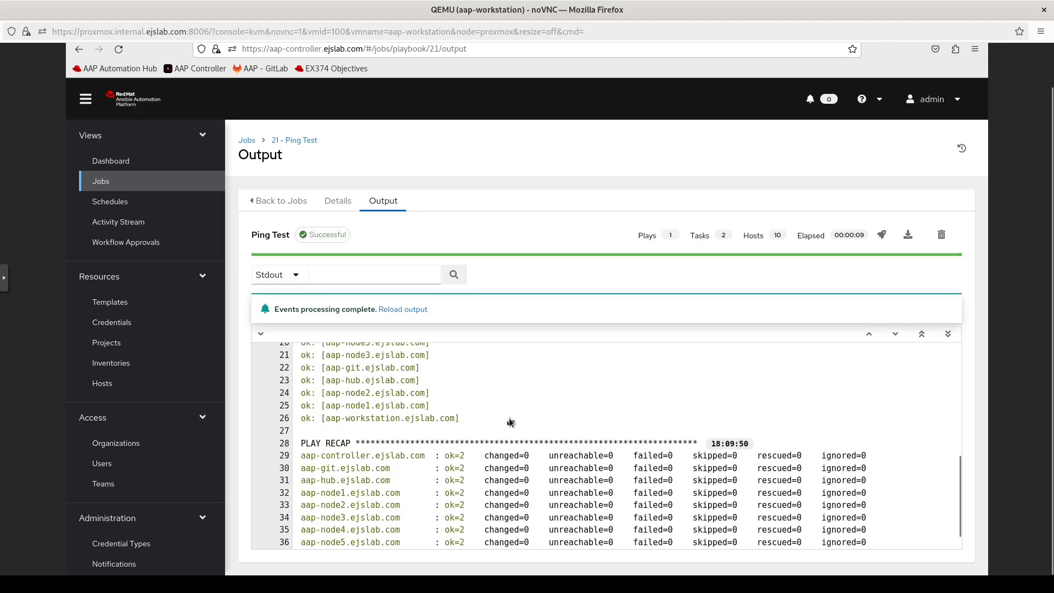
pyautogui.scroll(-1, 509, 417)
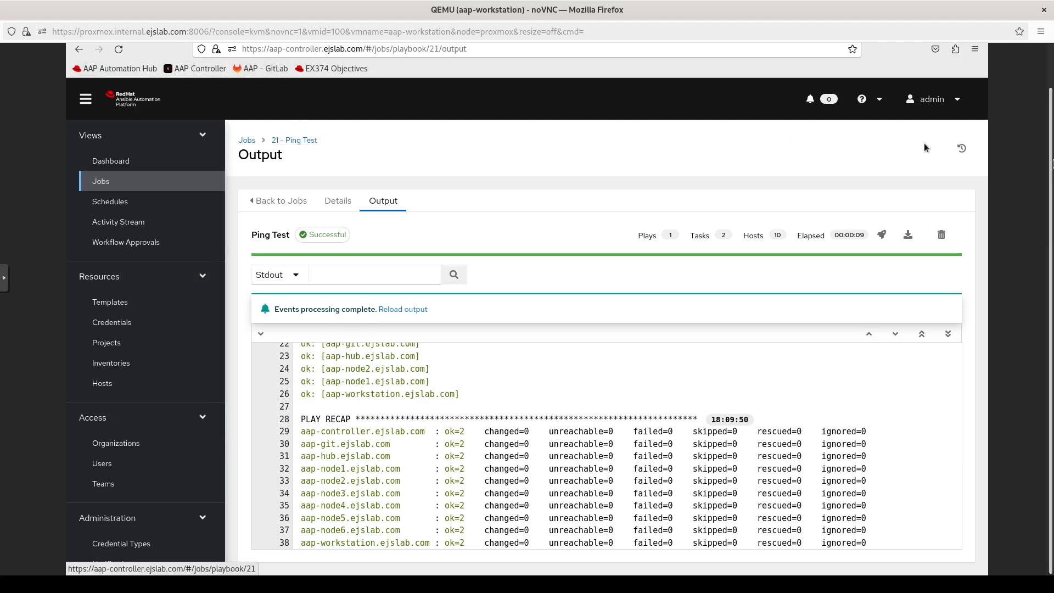
# Step: Review the automation controller exam objectives on the Red Hat page, then return to the controller tab
pyautogui.press('F11')
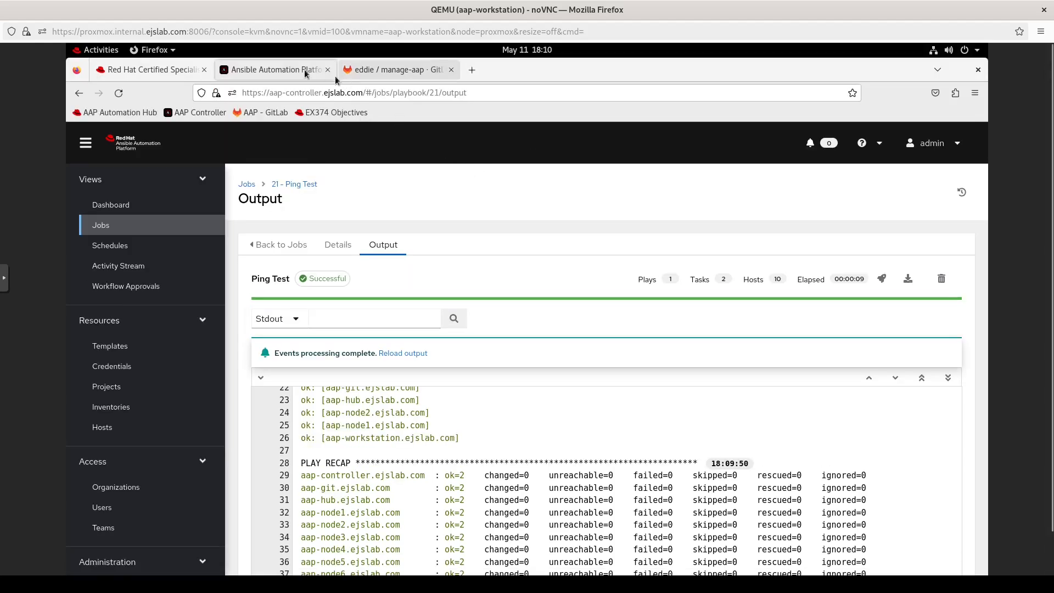
pyautogui.click(177, 76)
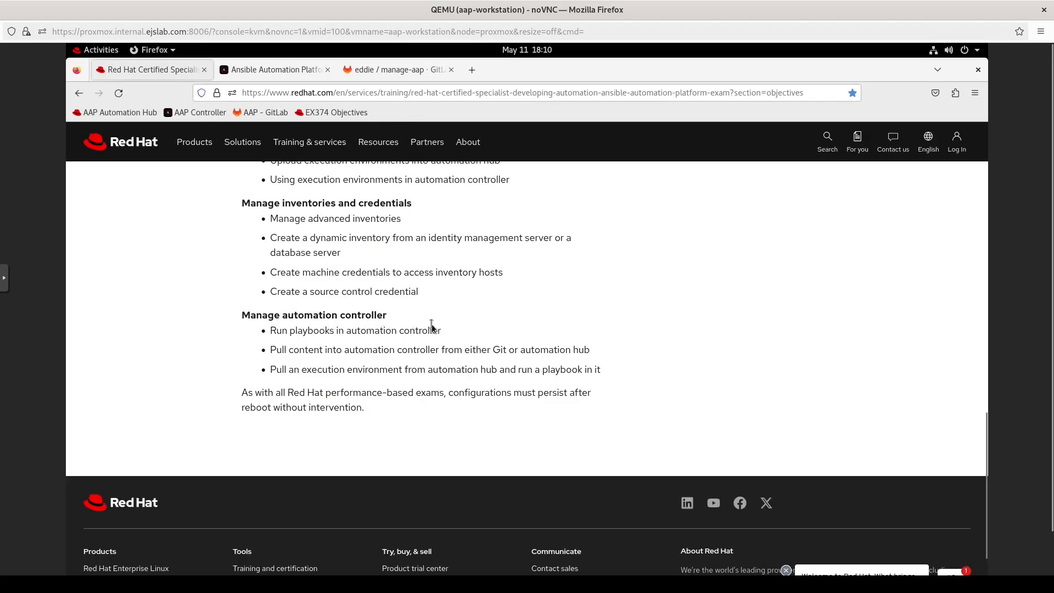
pyautogui.click(289, 71)
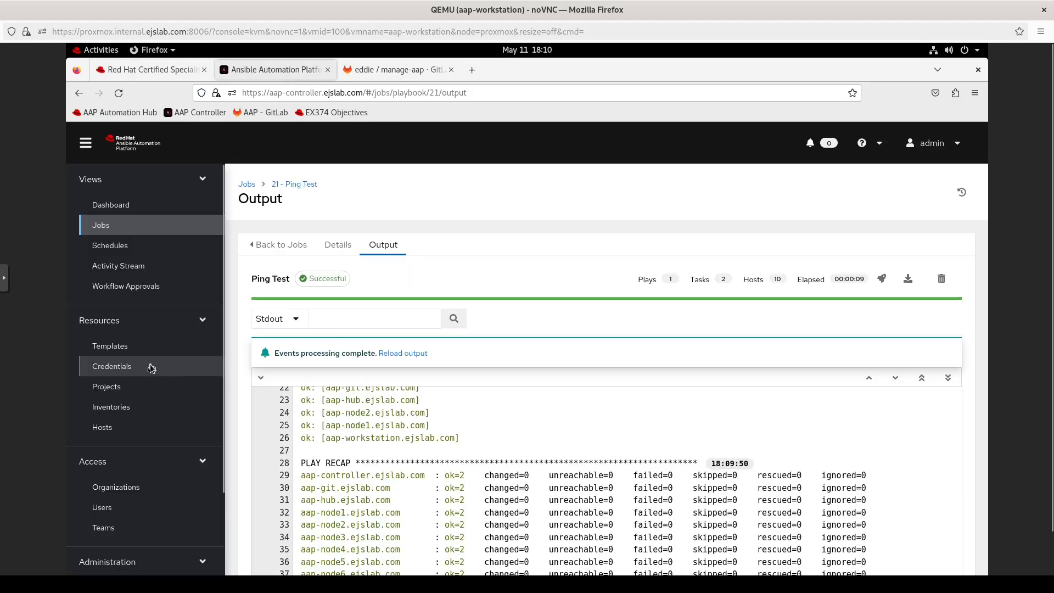
# Step: Start a new workflow template from the Templates list
pyautogui.click(110, 345)
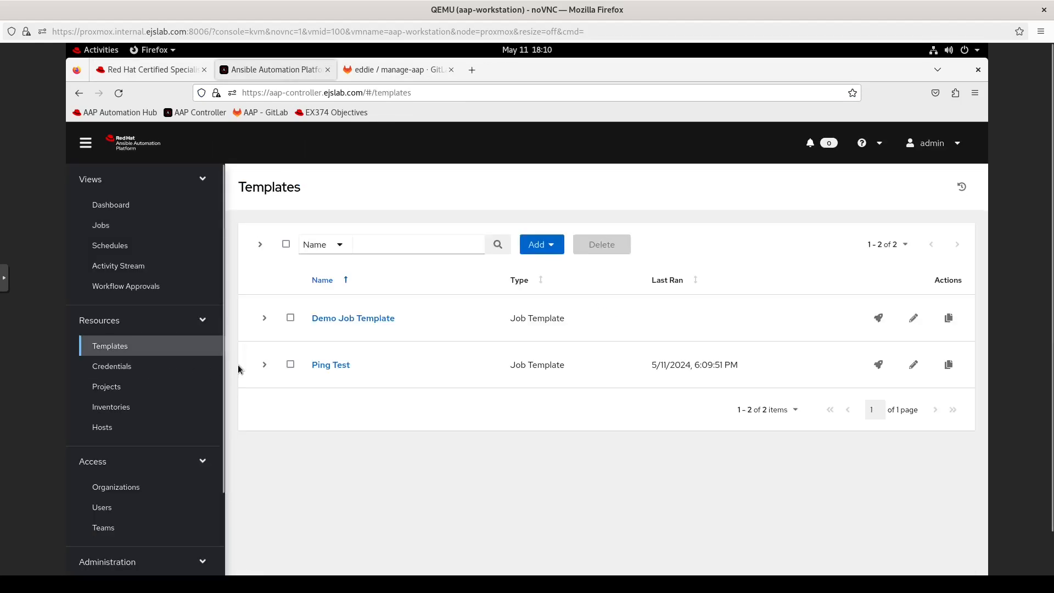
pyautogui.click(551, 252)
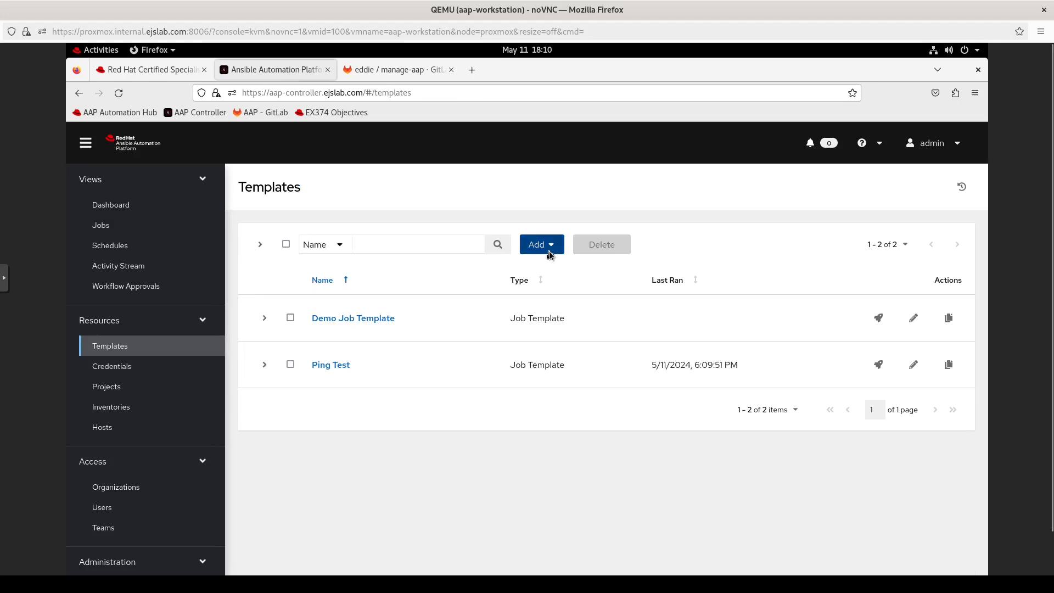
pyautogui.click(533, 294)
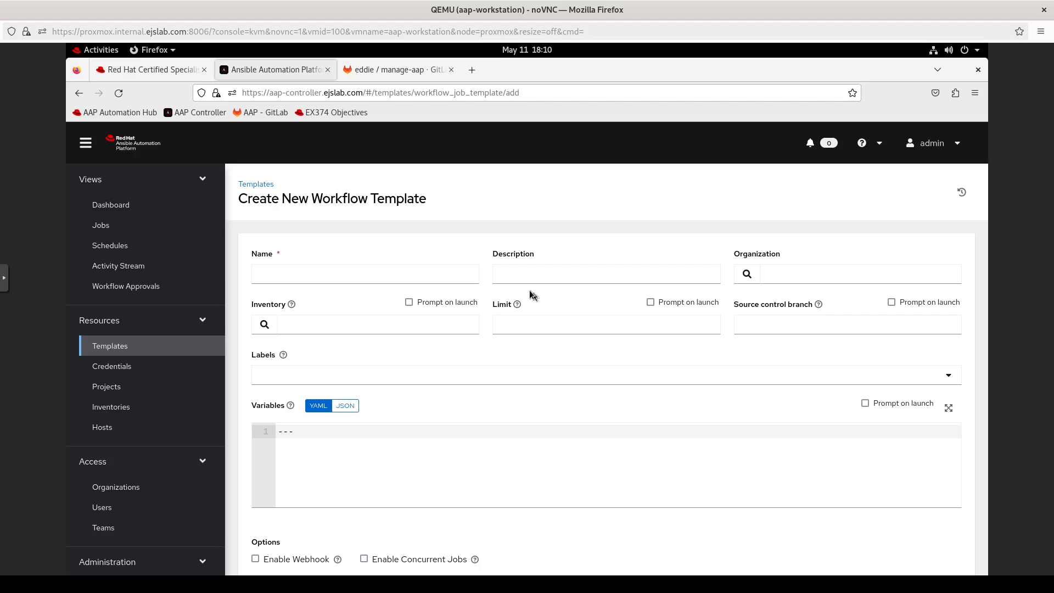
pyautogui.scroll(-1, 556, 428)
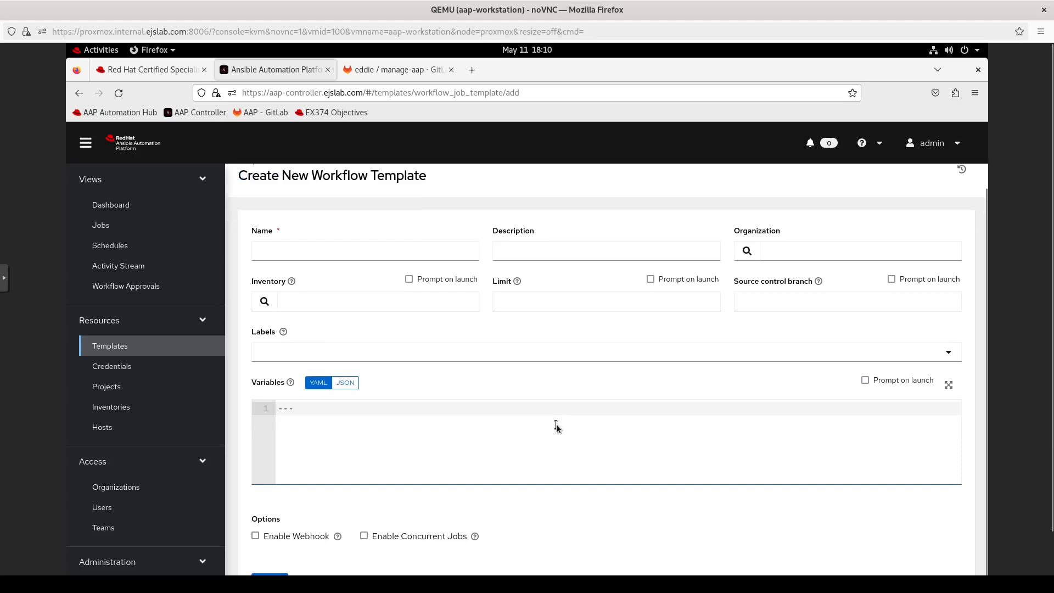
pyautogui.scroll(1, 556, 428)
# Step: Name it 'Test Workflow' with Default organization and Final Prep Inventory, and save it
pyautogui.click(335, 277)
pyautogui.write('Test Workflow')
pyautogui.click(746, 276)
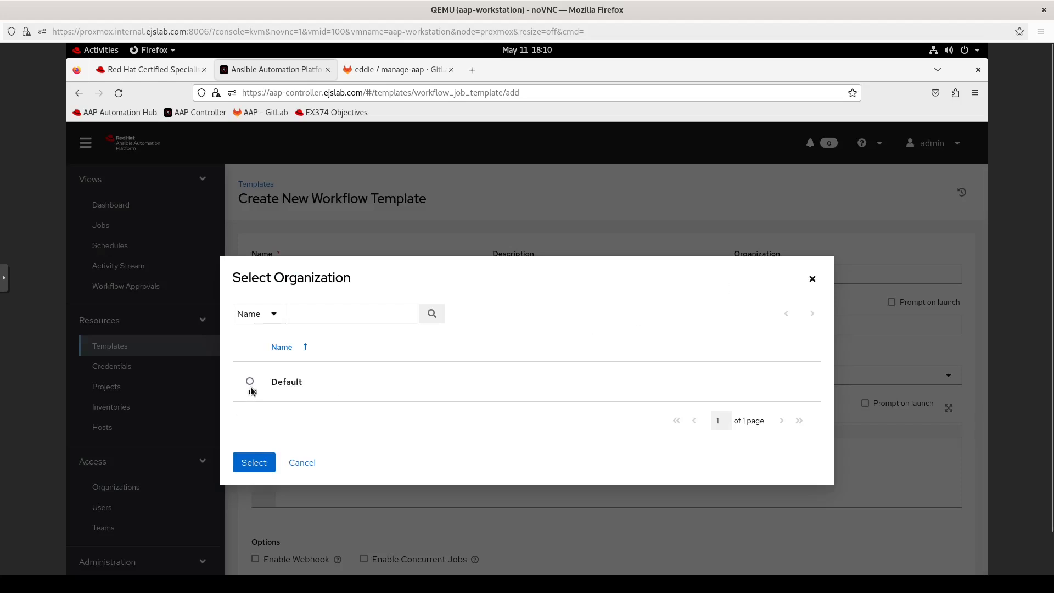
pyautogui.click(250, 382)
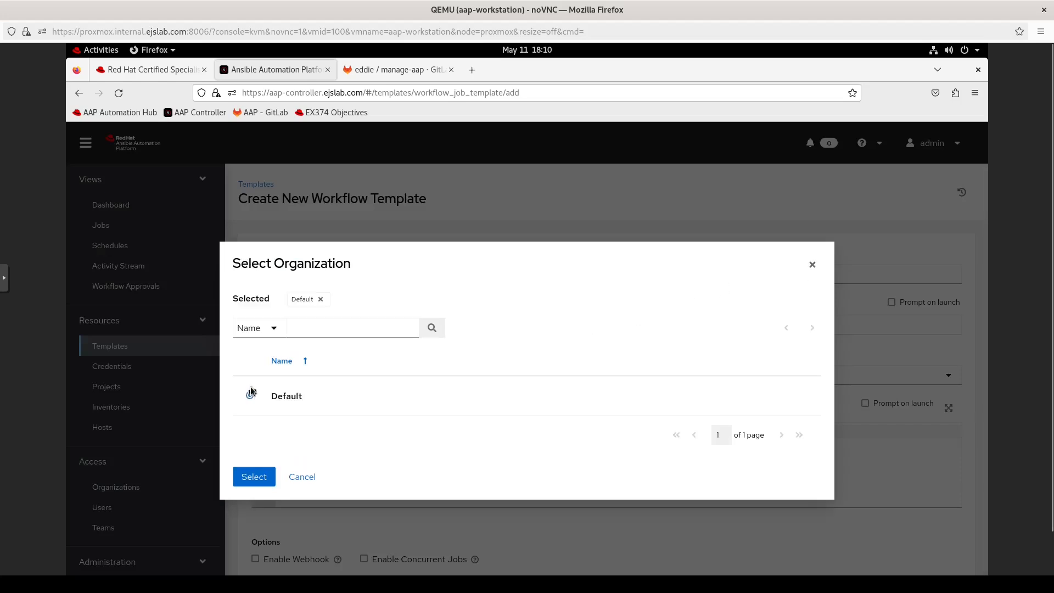
pyautogui.click(250, 477)
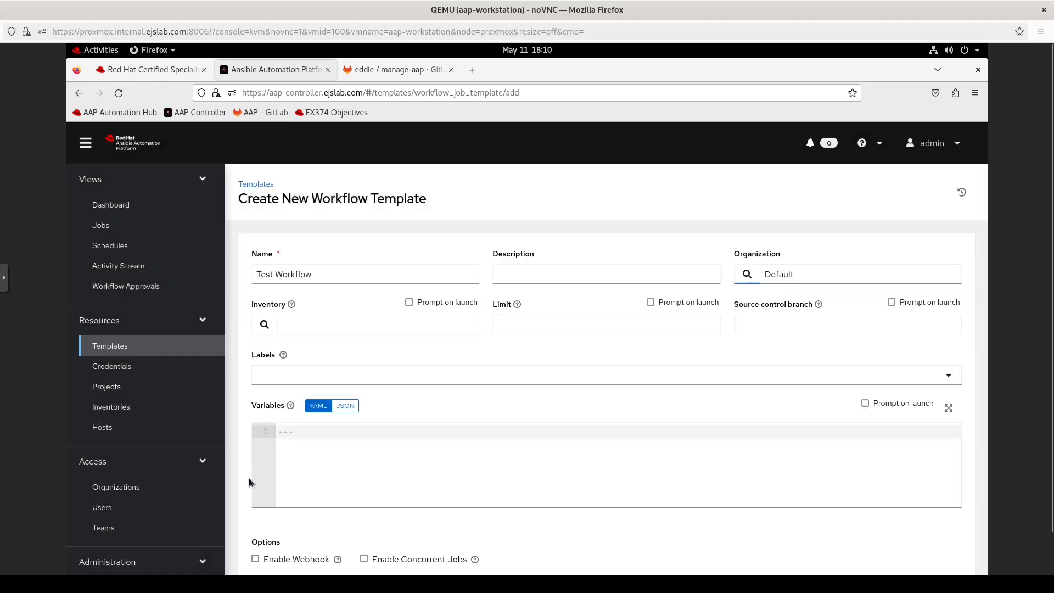
pyautogui.click(265, 329)
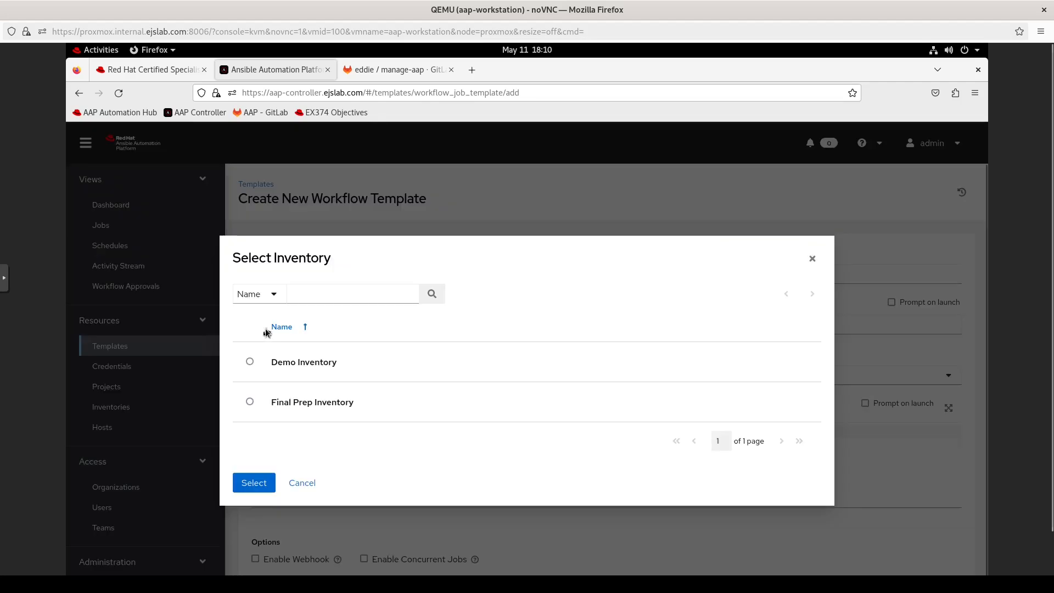
pyautogui.click(250, 404)
pyautogui.click(250, 498)
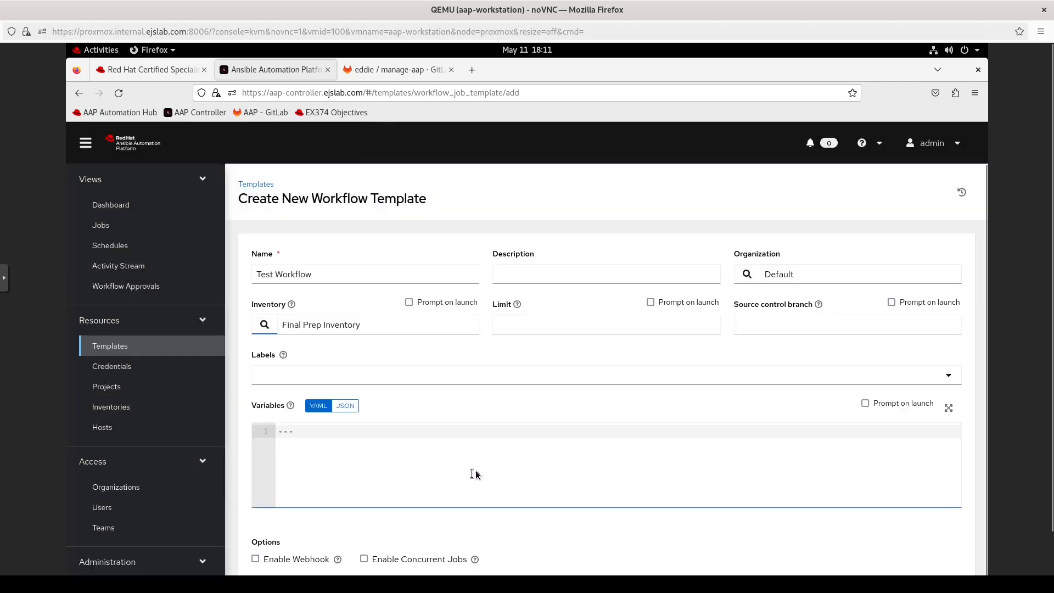
pyautogui.scroll(-1, 769, 296)
pyautogui.click(959, 301)
pyautogui.scroll(-2, 1050, 413)
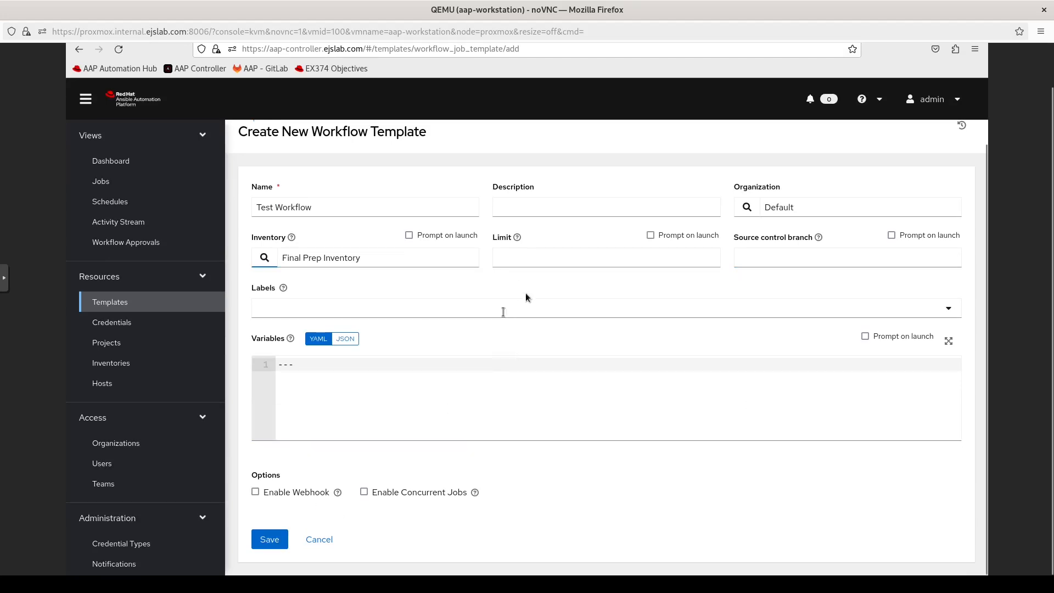
pyautogui.click(273, 537)
# Step: Add Ping Test as the first node of the workflow
pyautogui.click(526, 357)
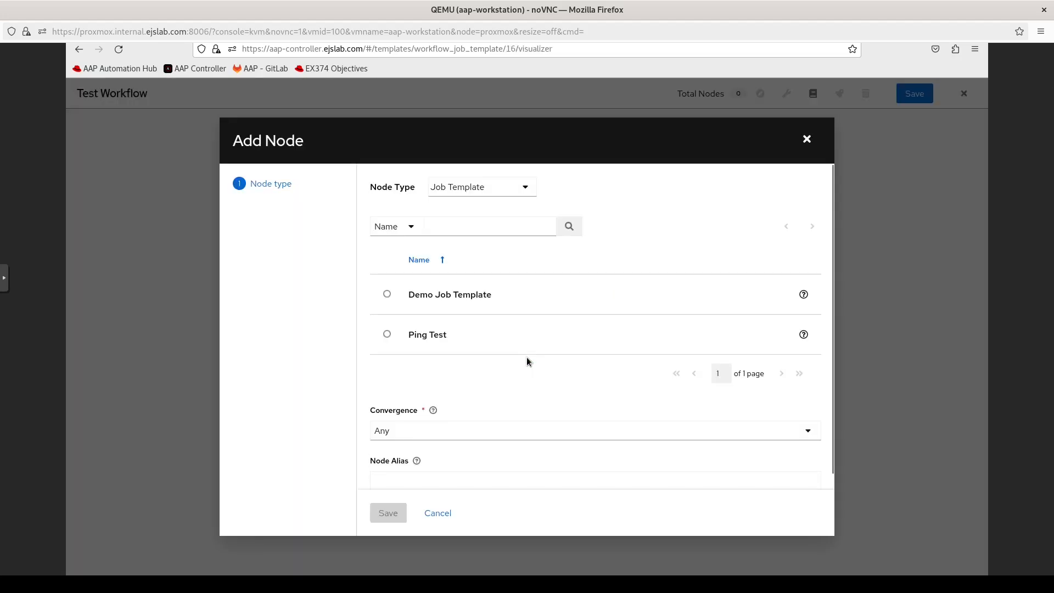
pyautogui.click(387, 335)
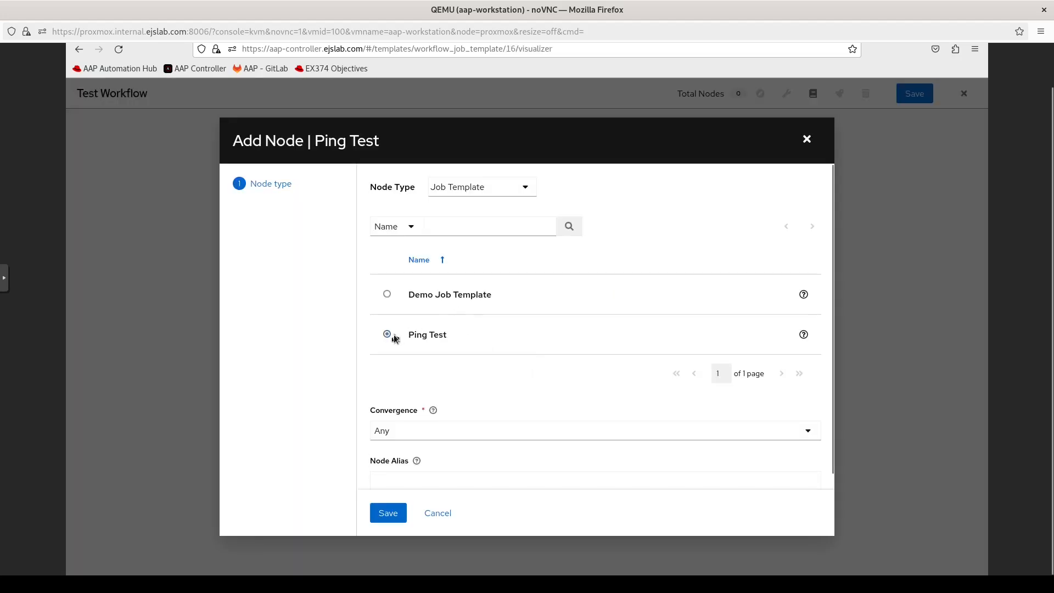
pyautogui.click(434, 411)
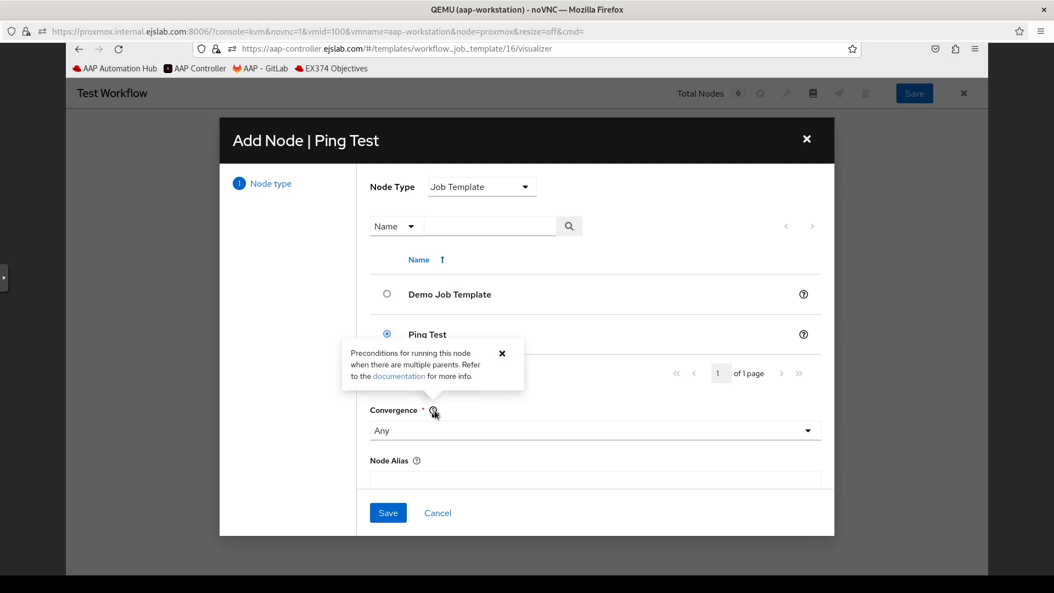
pyautogui.click(503, 354)
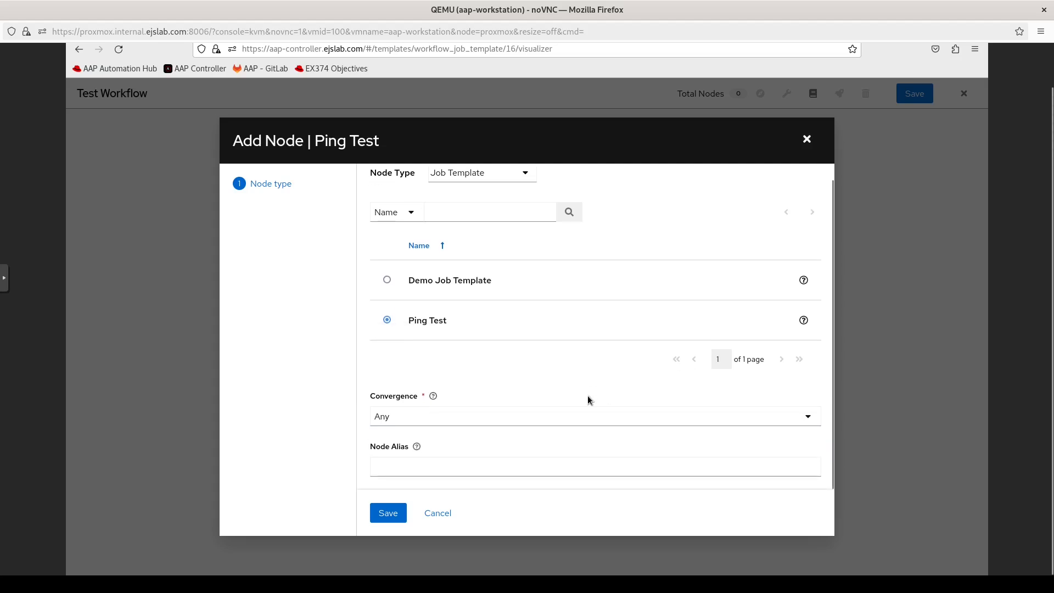
pyautogui.click(391, 513)
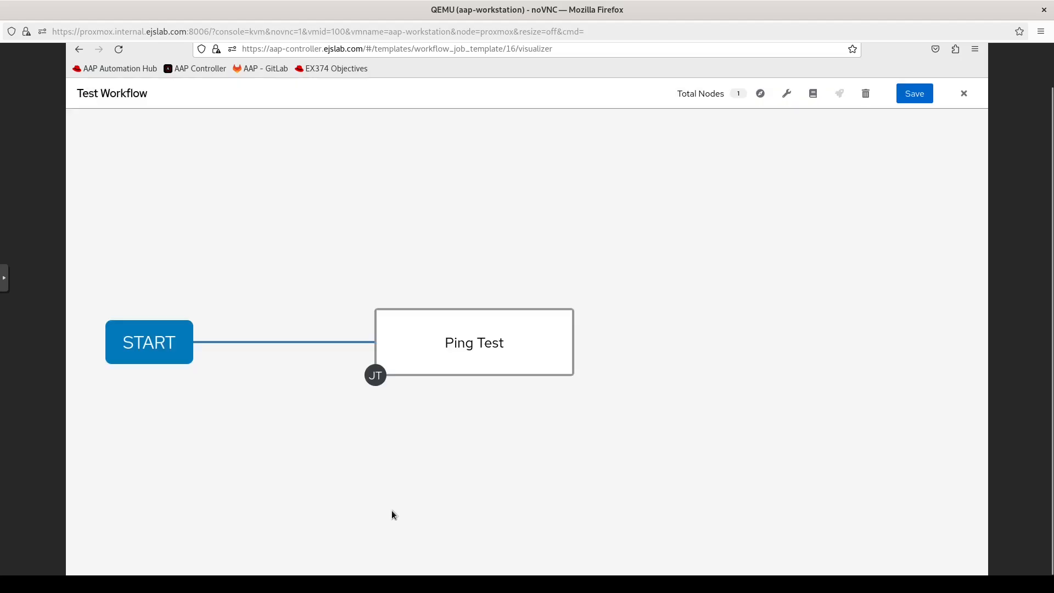
# Step: Try adding an On Failure job template node after Ping Test, then cancel it
pyautogui.moveTo(390, 373)
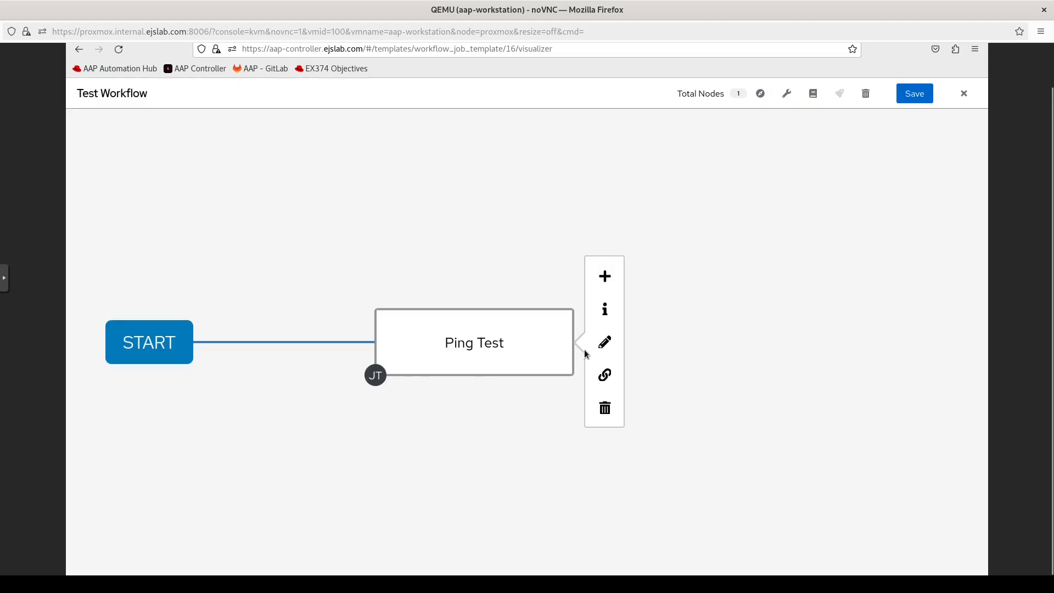
pyautogui.moveTo(167, 348)
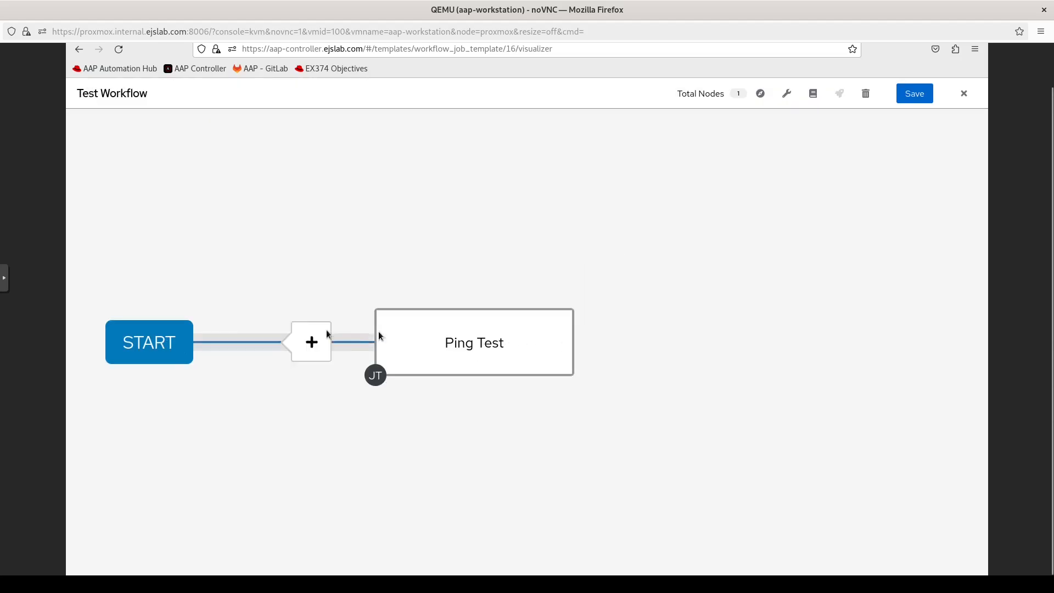
pyautogui.moveTo(411, 332)
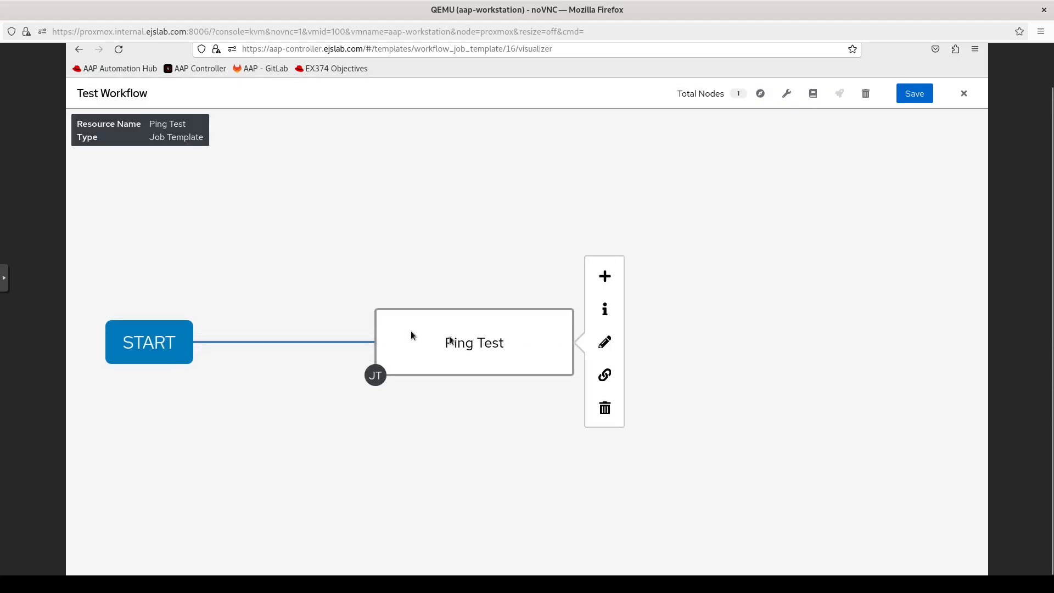
pyautogui.click(605, 283)
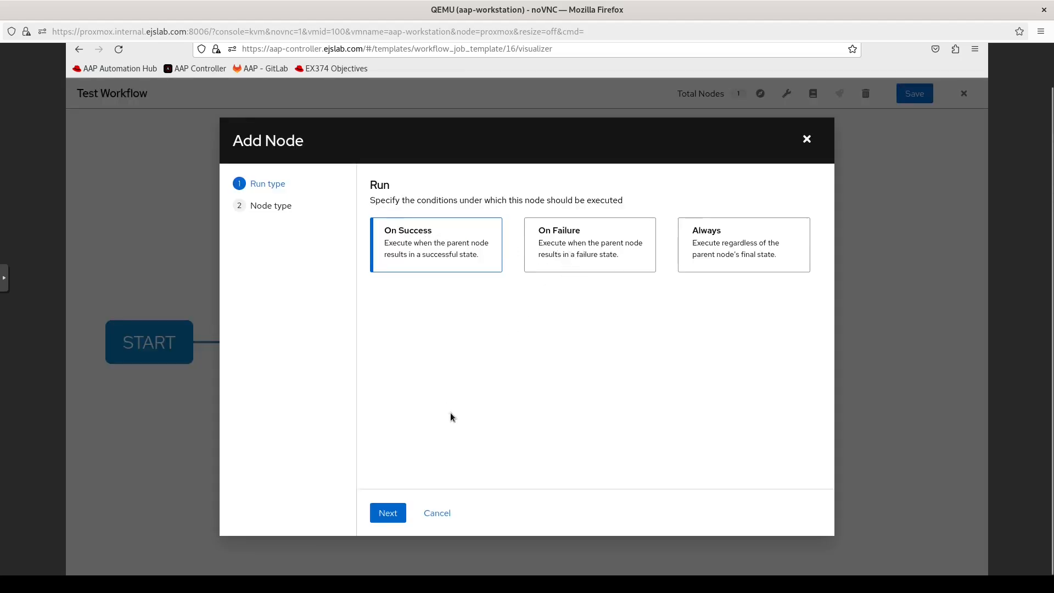
pyautogui.click(572, 253)
pyautogui.click(392, 515)
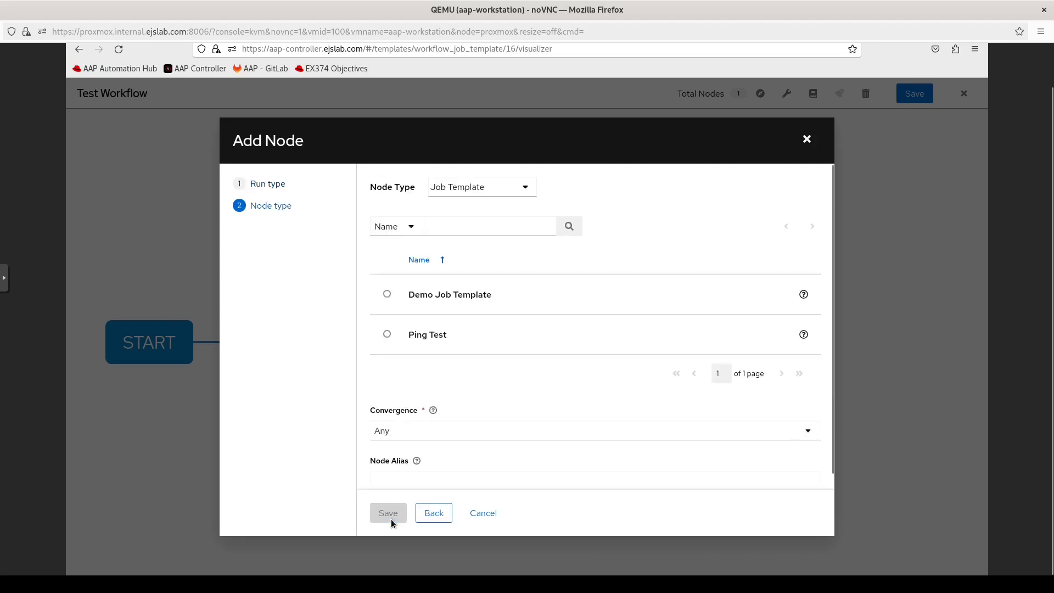
pyautogui.click(511, 189)
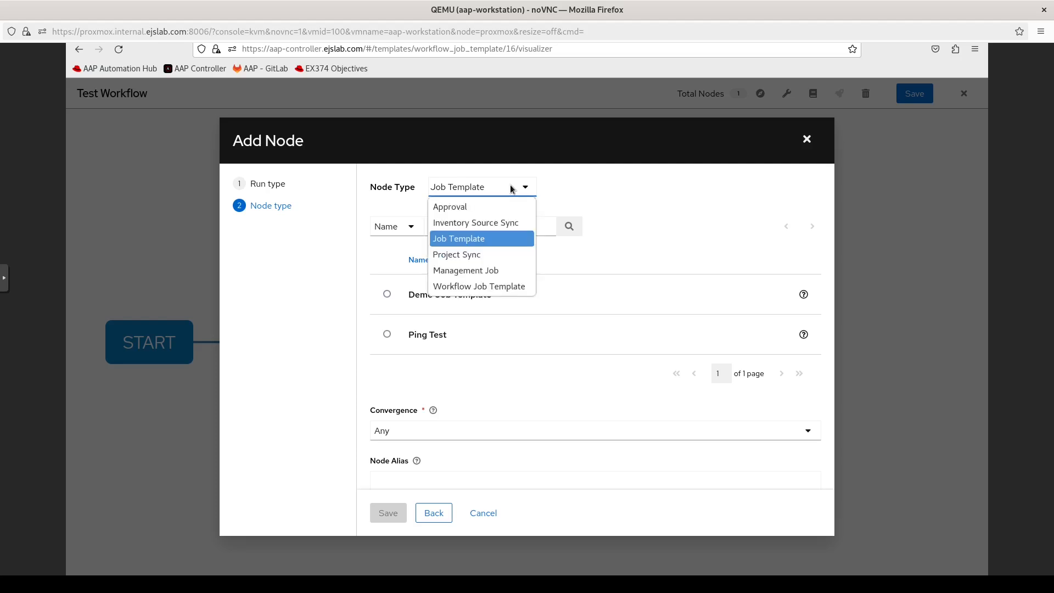
pyautogui.click(473, 371)
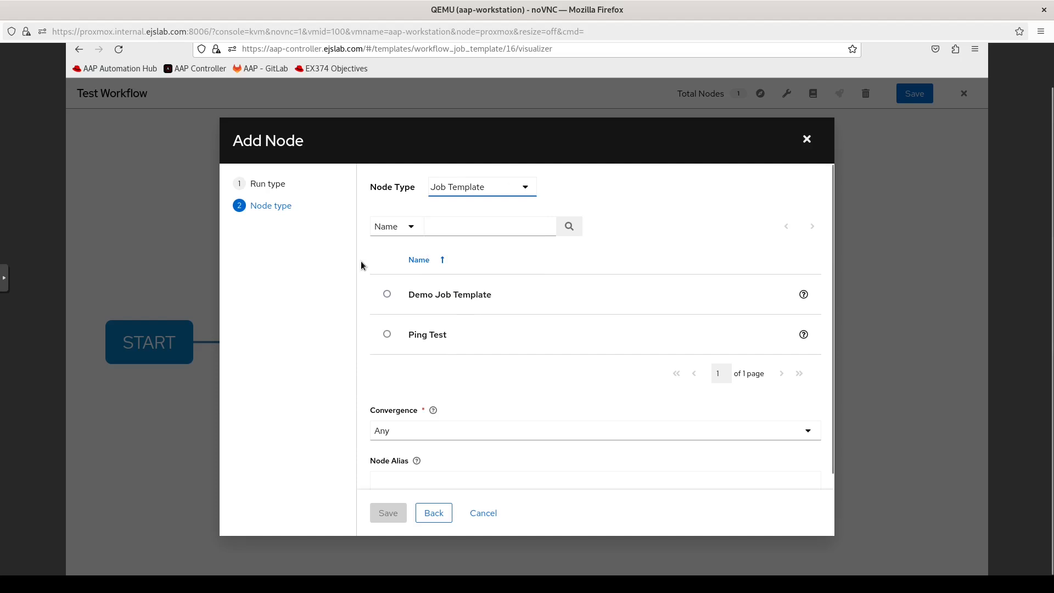
pyautogui.click(484, 514)
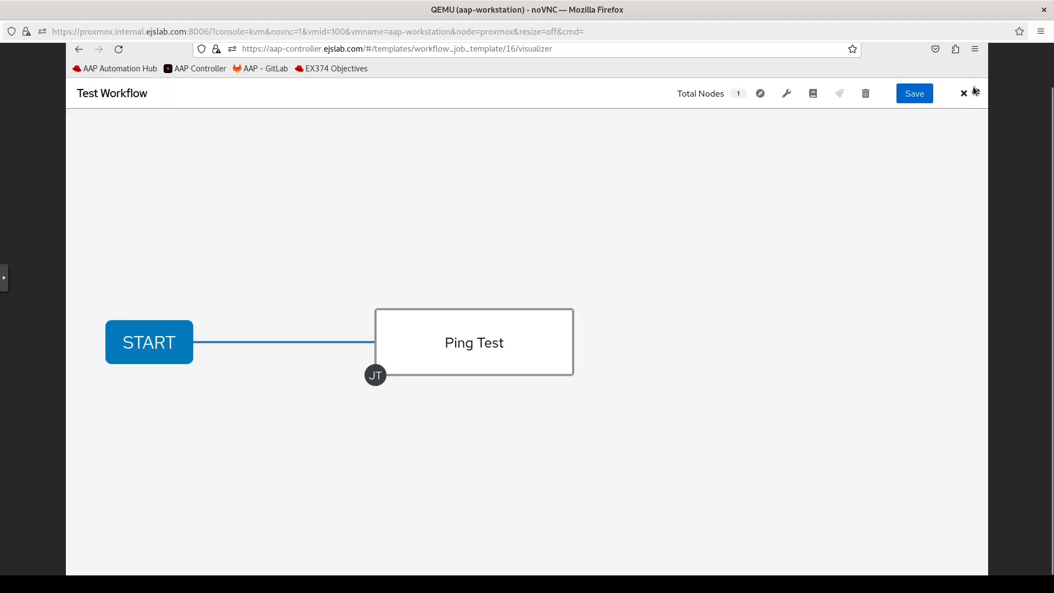
# Step: Close the workflow visualizer and return to the Templates list
pyautogui.click(965, 94)
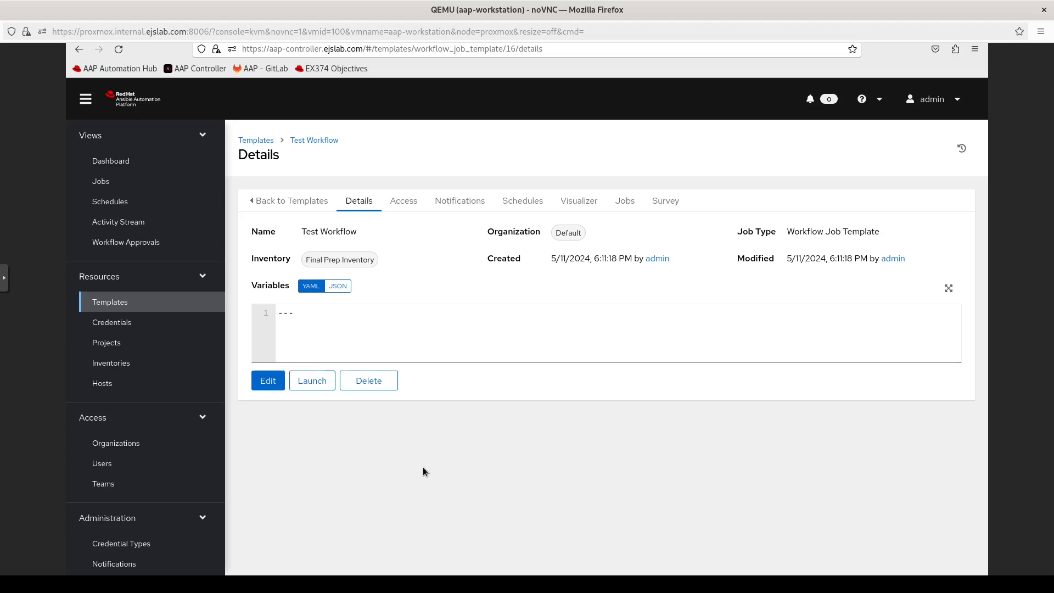
pyautogui.click(256, 141)
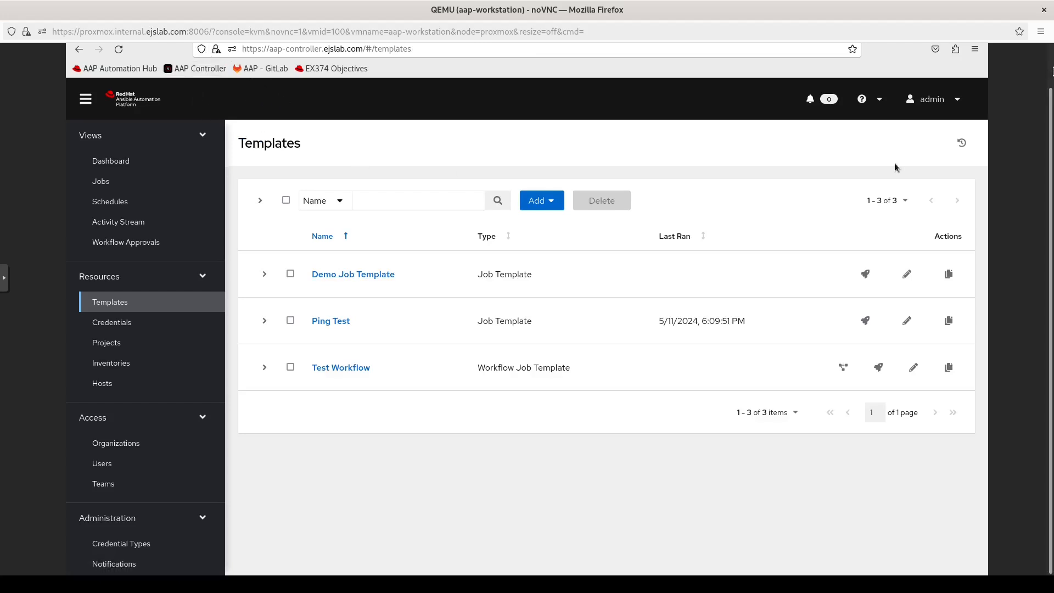
pyautogui.press('F11')
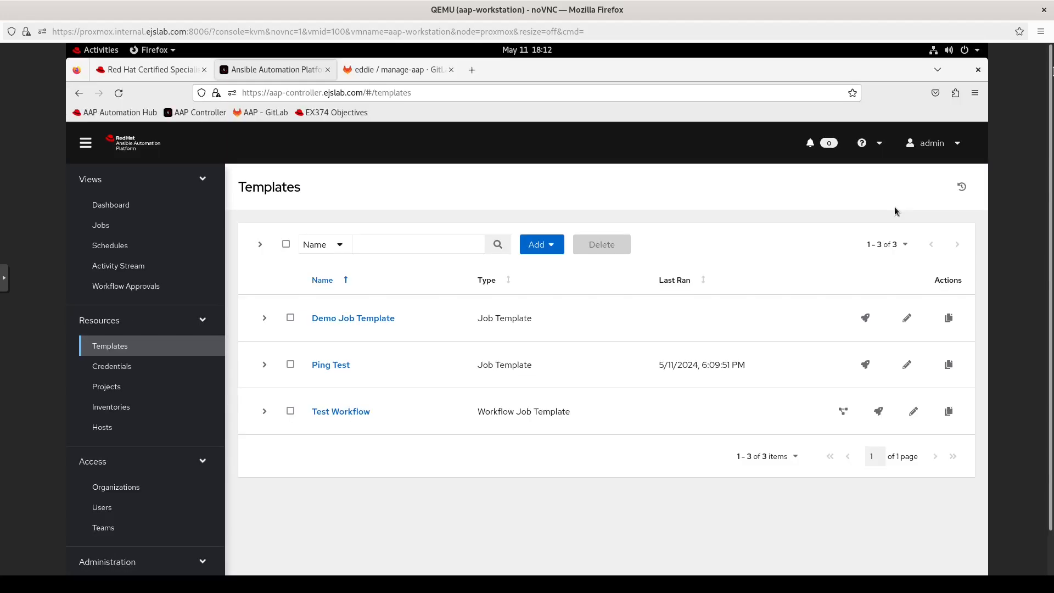
# Step: Switch to the Red Hat exam objectives page for automation controller
pyautogui.click(176, 69)
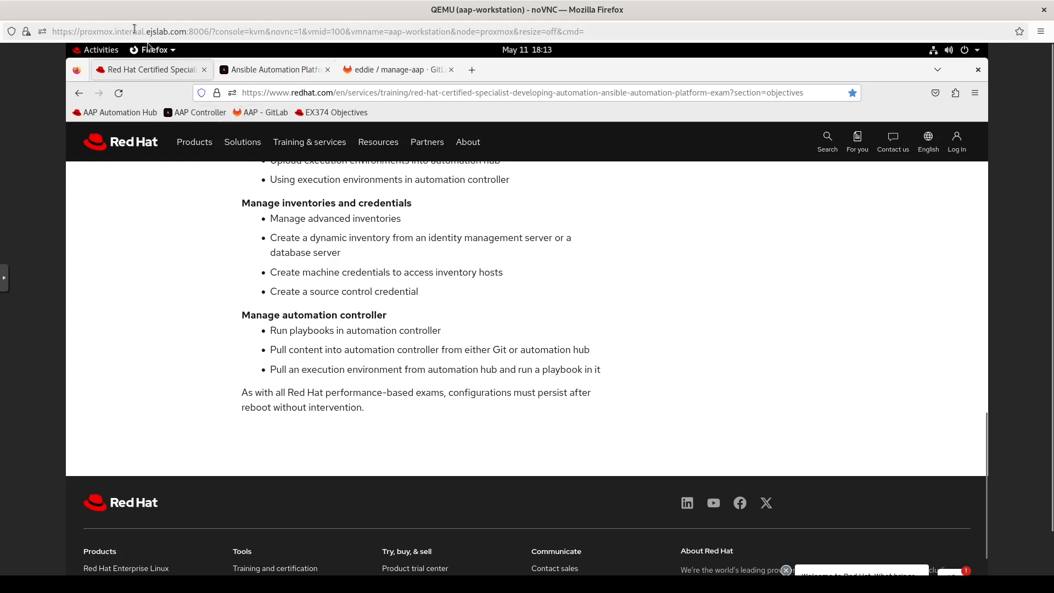
# Step: Bring up the terminal and list the files in the project folder
pyautogui.click(99, 52)
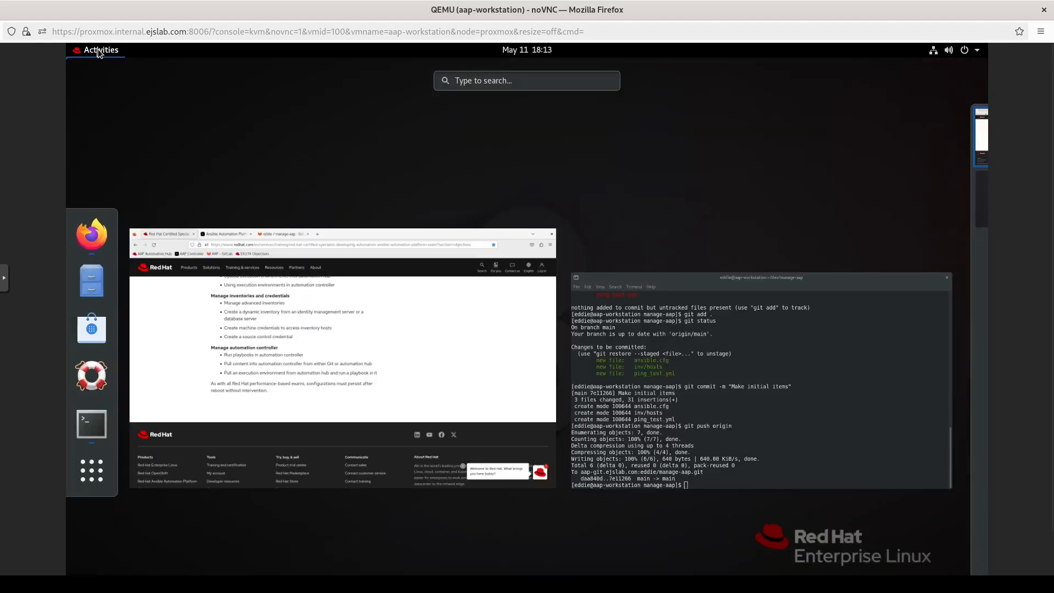
pyautogui.click(717, 384)
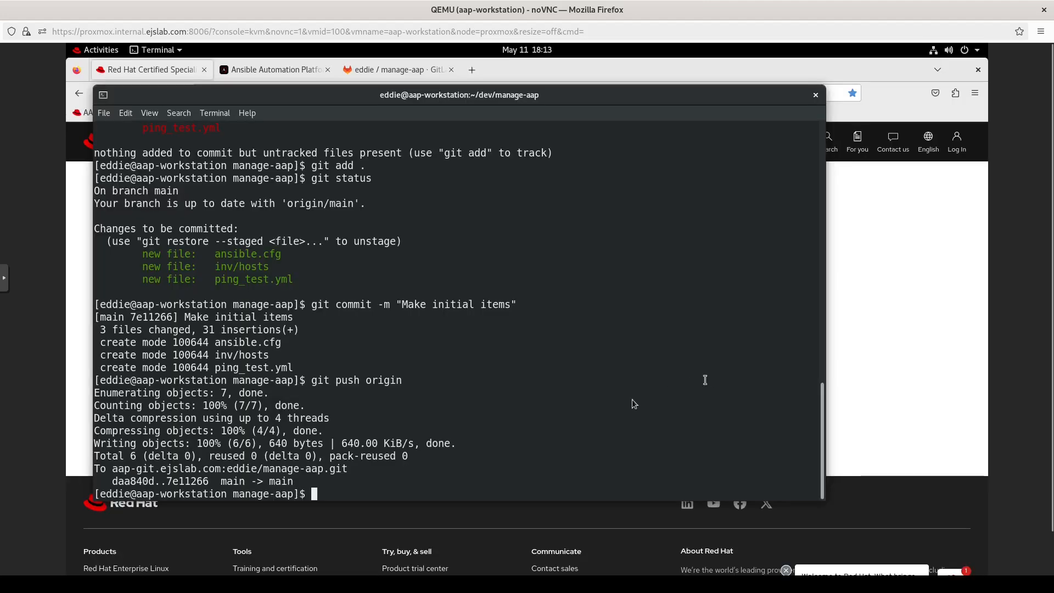
pyautogui.write('ls')
pyautogui.press('Return')
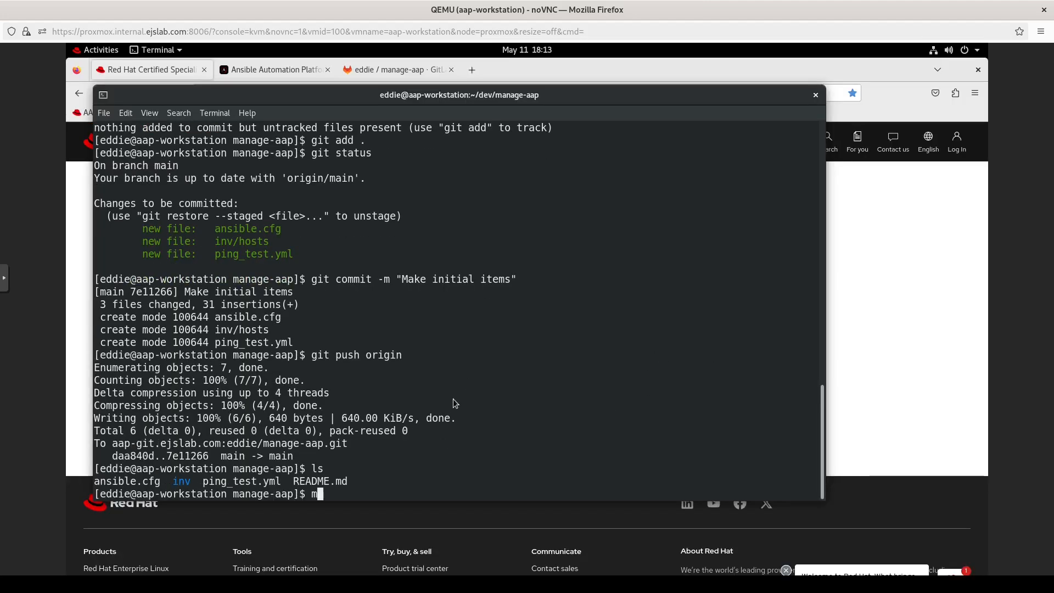
# Step: Create a .gitignore file containing 'ee' with vim
pyautogui.write('vim .gitignore')
pyautogui.press('Return')
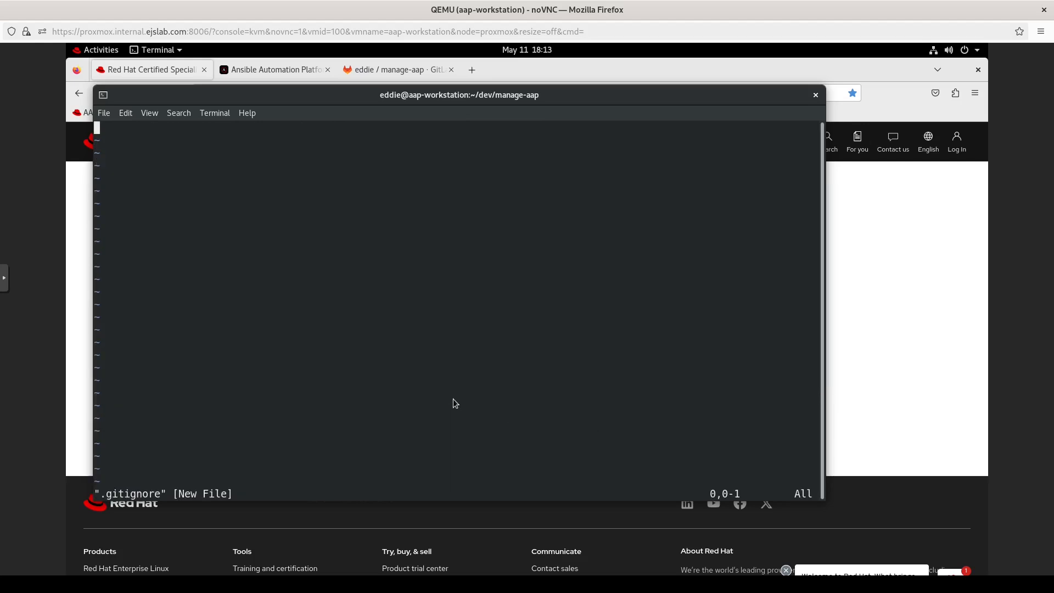
pyautogui.write('iee')
pyautogui.press('Escape')
pyautogui.write(':wq')
pyautogui.press('Return')
# Step: Create an ee directory, enter it, and copy ../ansible.cfg into it
pyautogui.write('mkdir ee')
pyautogui.press('Return')
pyautogui.write('cd ee')
pyautogui.press('Return')
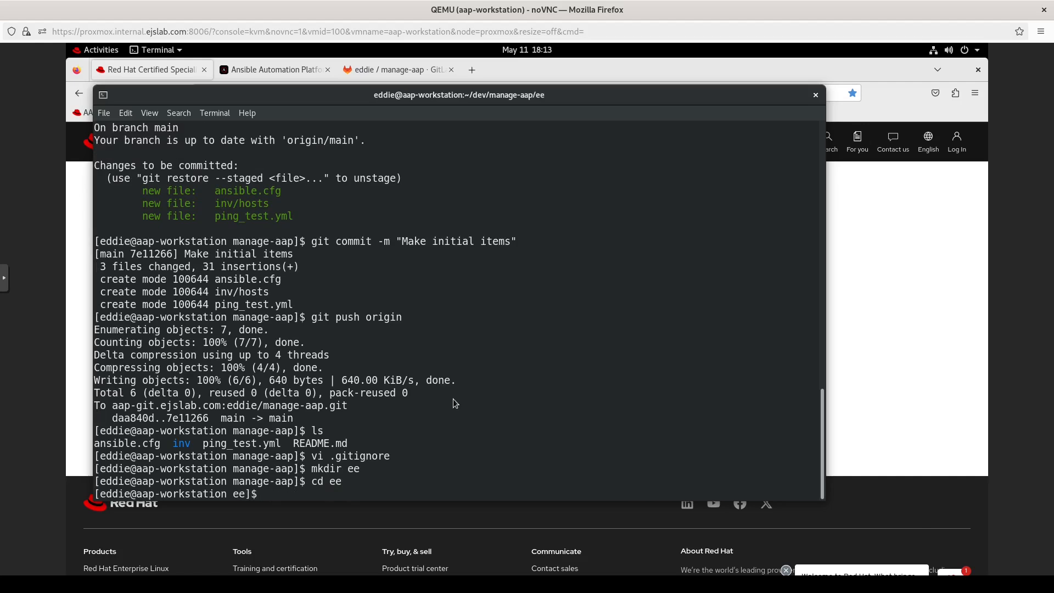
pyautogui.write('cp ')
pyautogui.write('ansi')
pyautogui.press('BackSpace')
pyautogui.press('BackSpace')
pyautogui.press('BackSpace')
pyautogui.press('BackSpace')
pyautogui.write('../ans')
pyautogui.press('Tab')
pyautogui.press('Return')
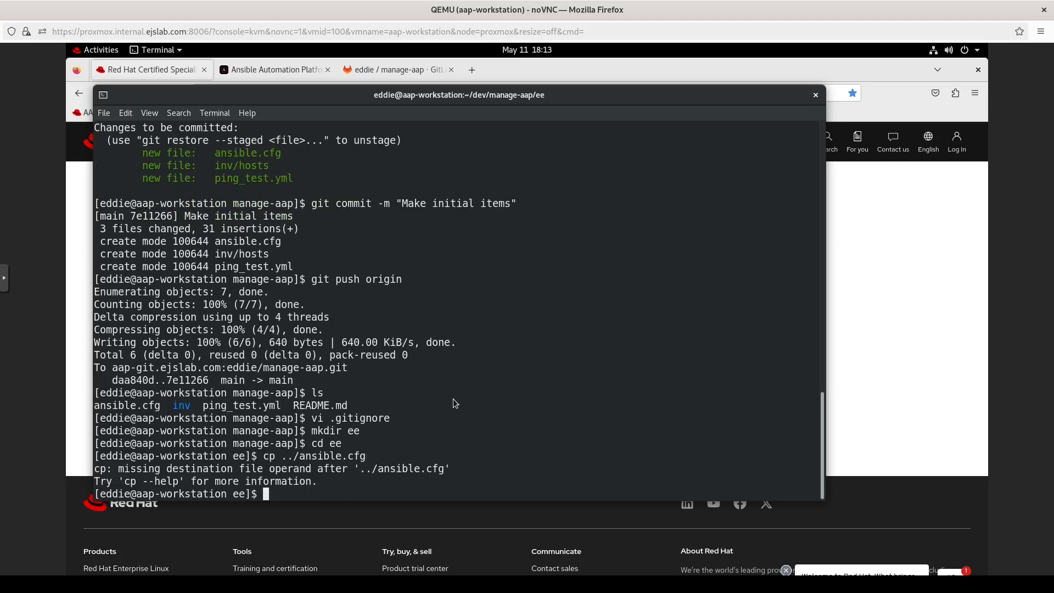
pyautogui.press('Up')
pyautogui.write('.')
pyautogui.press('Return')
# Step: Open a new execution-environment.yml file in vi
pyautogui.write('vi exeuc')
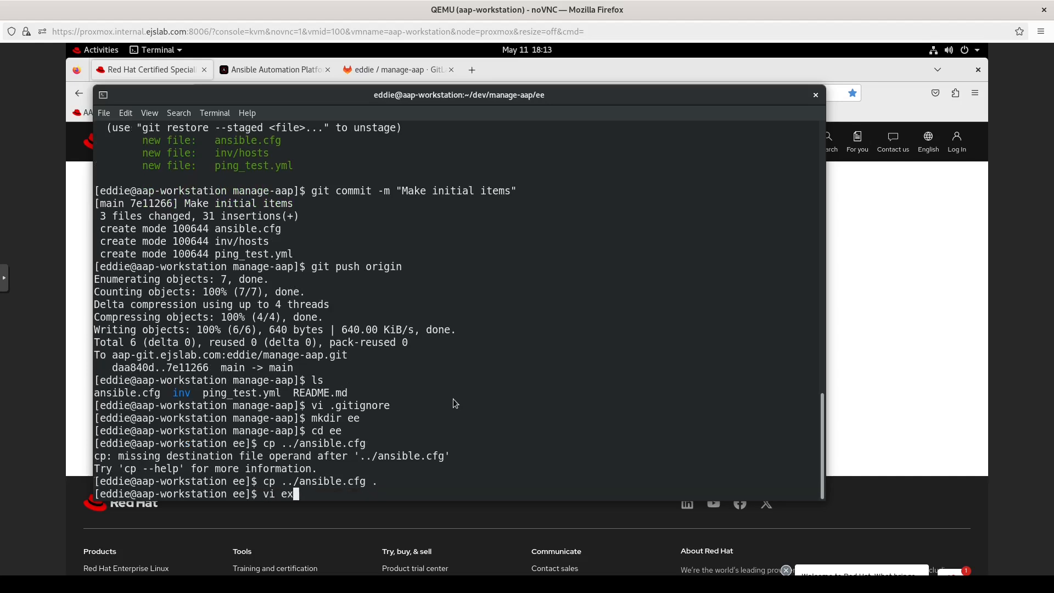
pyautogui.press('BackSpace')
pyautogui.press('BackSpace')
pyautogui.press('BackSpace')
pyautogui.press('BackSpace')
pyautogui.write('xecution-environment.yml')
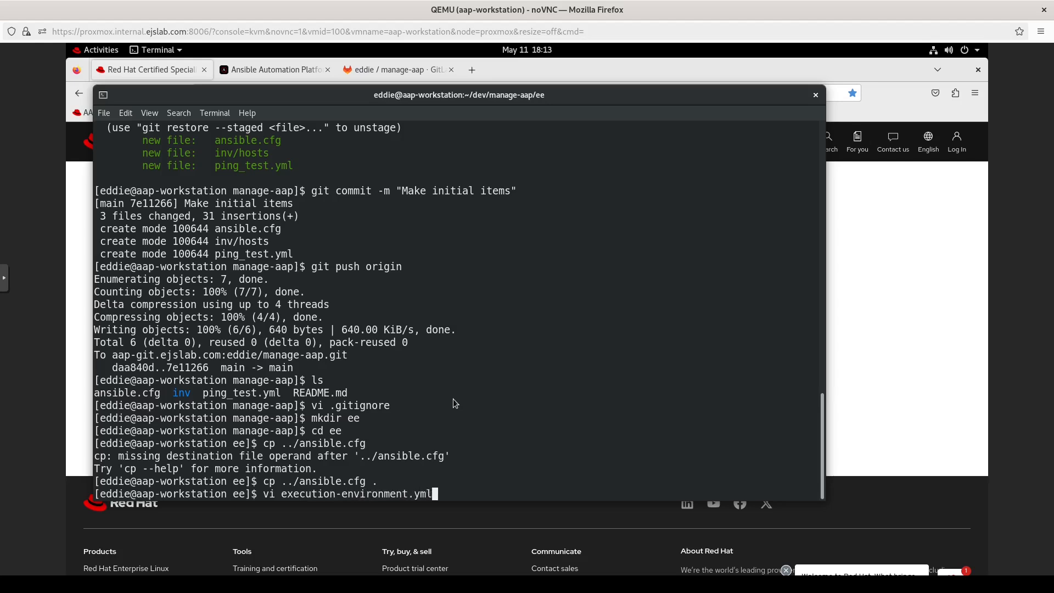
pyautogui.press('Return')
# Step: Begin execution-environment.yml with '---' and 'version: 1'
pyautogui.write('i---')
pyautogui.press('Return')
pyautogui.write('version: ')
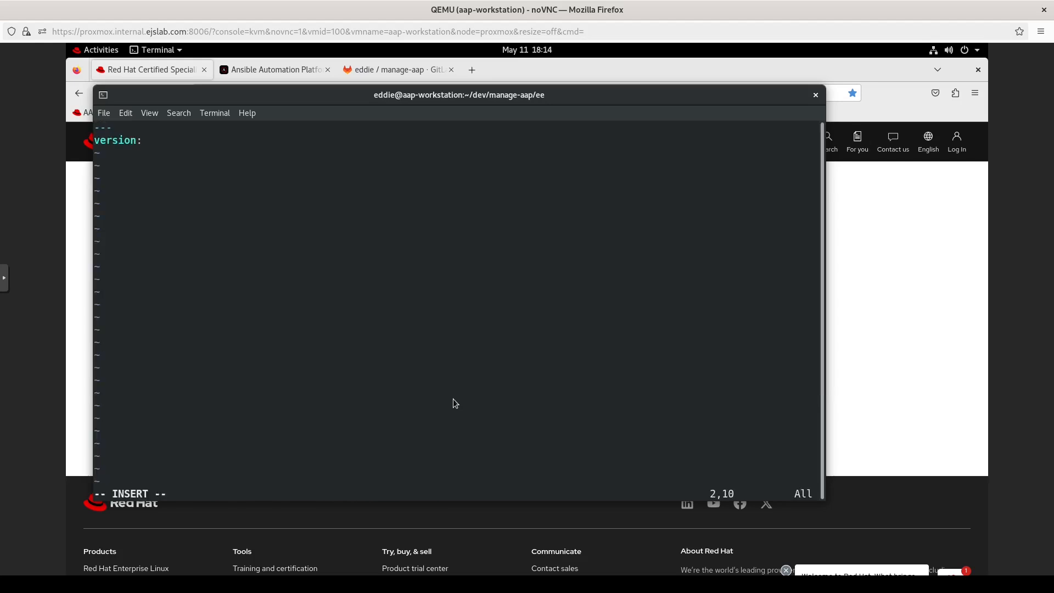
pyautogui.write('1')
pyautogui.press('Return')
pyautogui.press('Return')
# Step: Add build_arg_defaults with empty EE_BASE_IMAGE and EE_BUILDER_IMAGE entries
pyautogui.write('b')
pyautogui.press('BackSpace')
pyautogui.write('build_arg_defaults:')
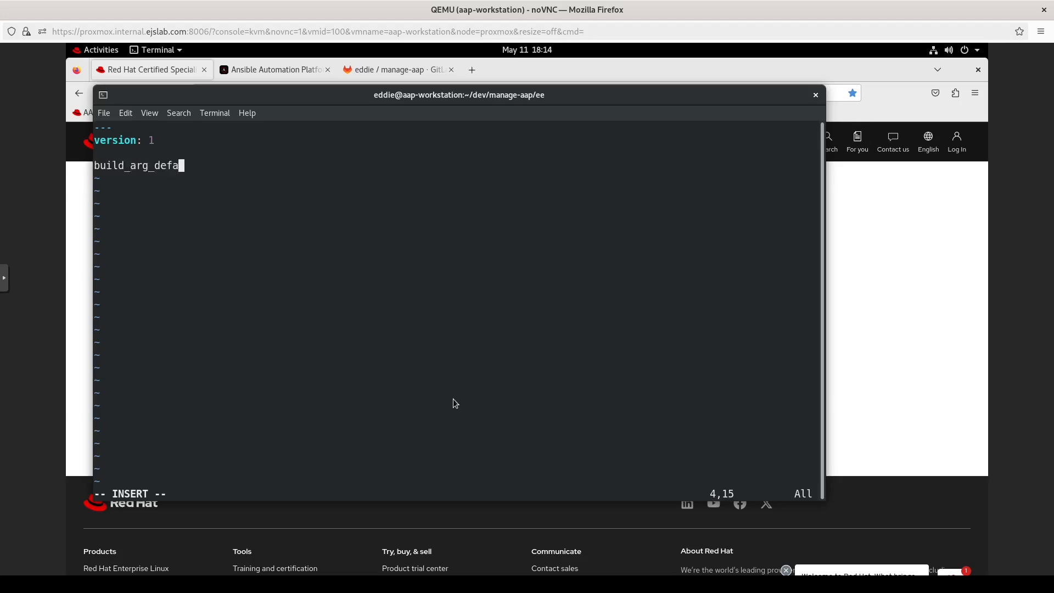
pyautogui.press('Return')
pyautogui.press('BackSpace')
pyautogui.press('BackSpace')
pyautogui.press('BackSpace')
pyautogui.write('EE_BASE_IMAGE:')
pyautogui.press('Return')
pyautogui.press('BackSpace')
pyautogui.press('BackSpace')
pyautogui.press('BackSpace')
pyautogui.press('BackSpace')
pyautogui.press('BackSpace')
pyautogui.press('BackSpace')
pyautogui.press('BackSpace')
pyautogui.press('BackSpace')
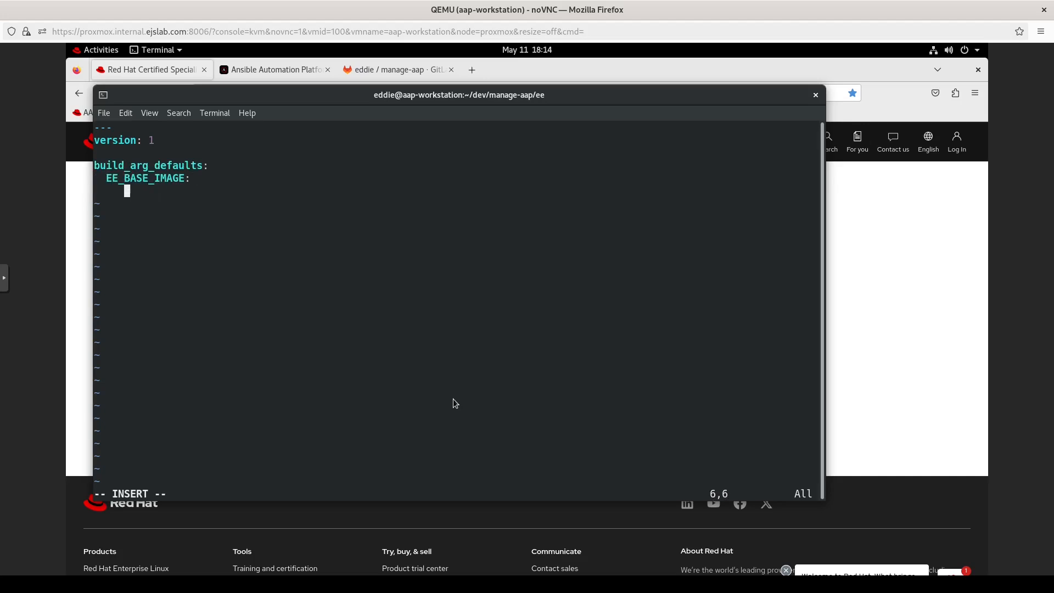
pyautogui.write('EE_BUILDER_IMAGE:')
pyautogui.press('Return')
pyautogui.press('Return')
pyautogui.press('Return')
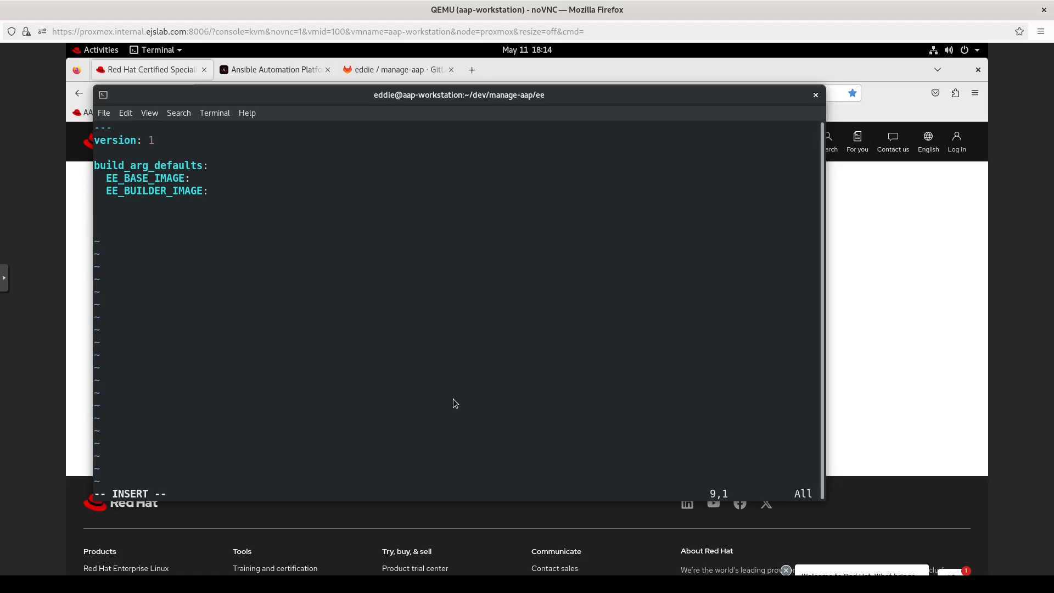
pyautogui.press('BackSpace')
pyautogui.press('BackSpace')
# Step: Add a dependencies section with 'galaxy: requirements.yml'
pyautogui.press('Return')
pyautogui.press('BackSpace')
pyautogui.press('BackSpace')
pyautogui.press('BackSpace')
pyautogui.press('BackSpace')
pyautogui.press('BackSpace')
pyautogui.press('BackSpace')
pyautogui.press('BackSpace')
pyautogui.press('BackSpace')
pyautogui.press('BackSpace')
pyautogui.press('BackSpace')
pyautogui.write('dependency:')
pyautogui.press('Return')
pyautogui.press('BackSpace')
pyautogui.press('BackSpace')
pyautogui.press('BackSpace')
pyautogui.press('BackSpace')
pyautogui.press('BackSpace')
pyautogui.press('BackSpace')
pyautogui.press('BackSpace')
pyautogui.press('BackSpace')
pyautogui.press('BackSpace')
pyautogui.press('BackSpace')
pyautogui.press('BackSpace')
pyautogui.press('BackSpace')
pyautogui.write('cies')
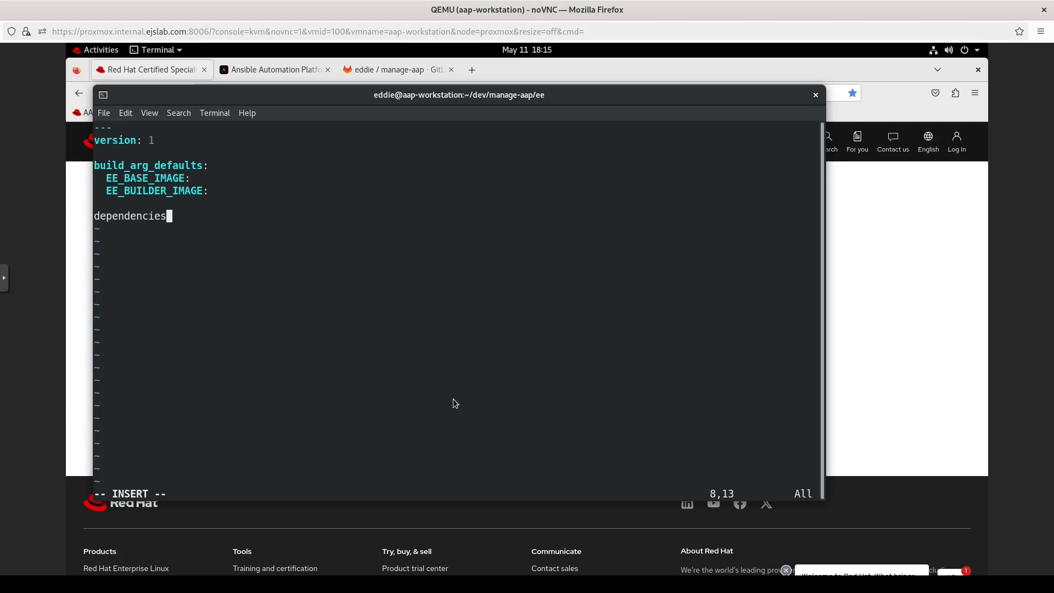
pyautogui.write(':')
pyautogui.press('Return')
pyautogui.write('galaxy:  requirements.yml')
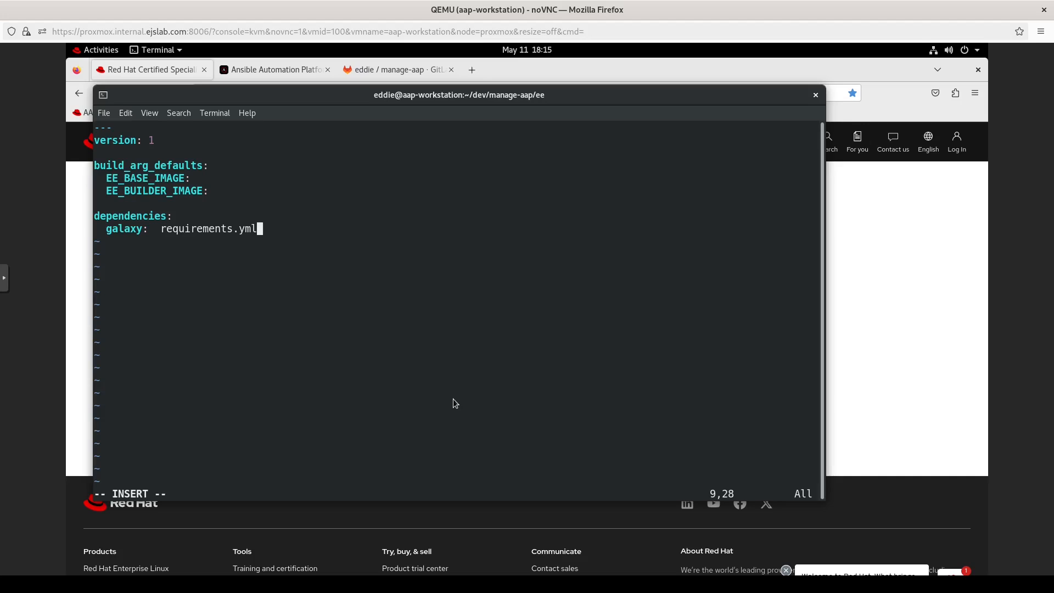
# Step: Leave insert mode and open a new unindented line at the end of the file
pyautogui.press('Escape')
pyautogui.write(':x')
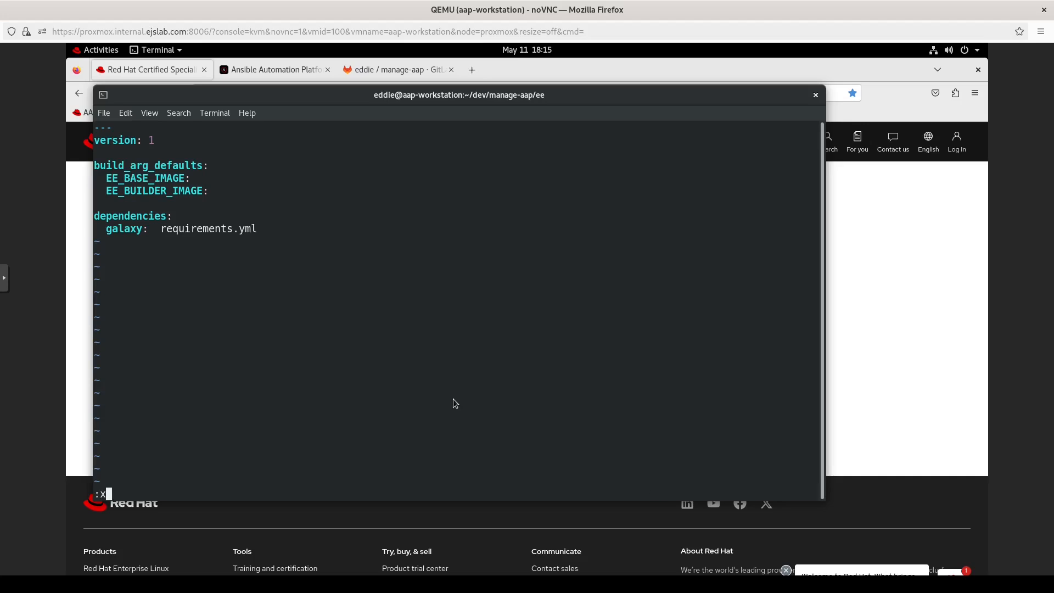
pyautogui.press('Escape')
pyautogui.press('o')
pyautogui.press('BackSpace')
pyautogui.press('BackSpace')
# Step: End execution-environment.yml with '...' and save it with :wq
pyautogui.write('...')
pyautogui.press('Escape')
pyautogui.write(':wq')
pyautogui.press('Return')
# Step: Create requirements.yml listing collections ansible.posix and community.general, and save it
pyautogui.write('vi ')
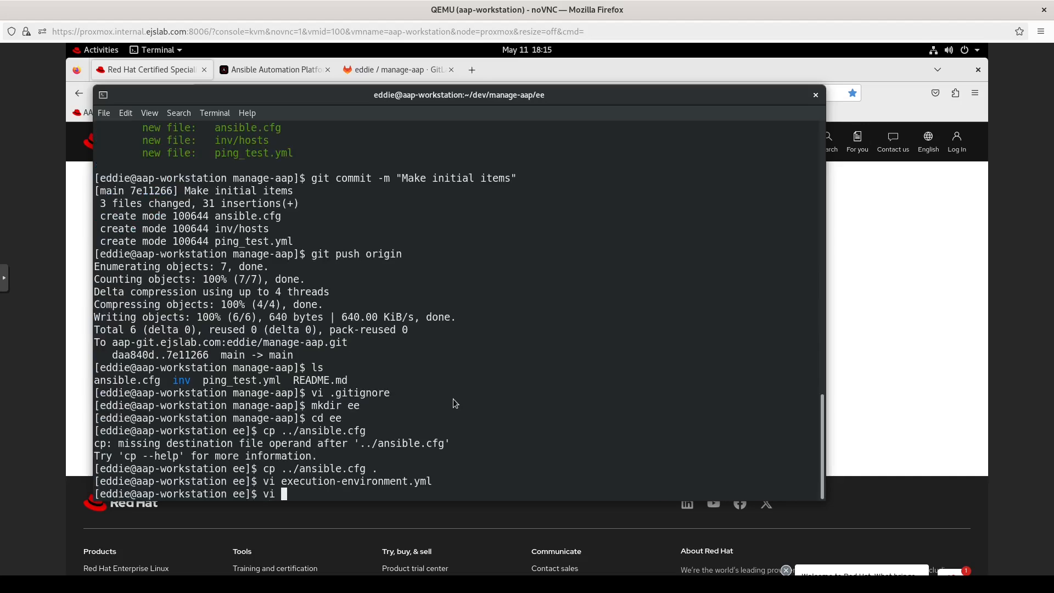
pyautogui.write('requirements.yml')
pyautogui.press('Return')
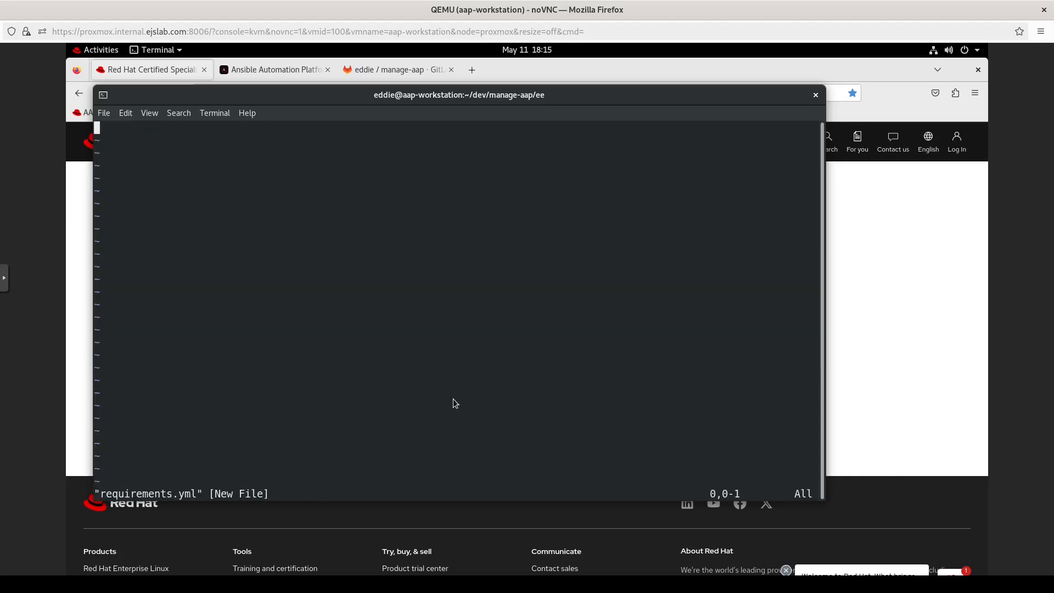
pyautogui.write('i---')
pyautogui.press('Return')
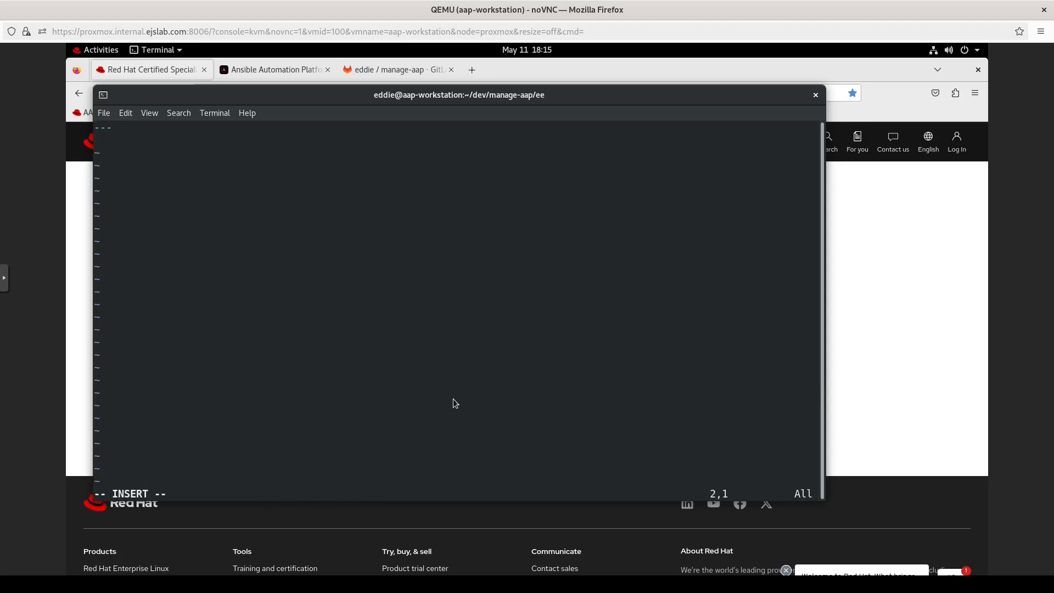
pyautogui.write('collections:')
pyautogui.press('Return')
pyautogui.write('- ansible.posix')
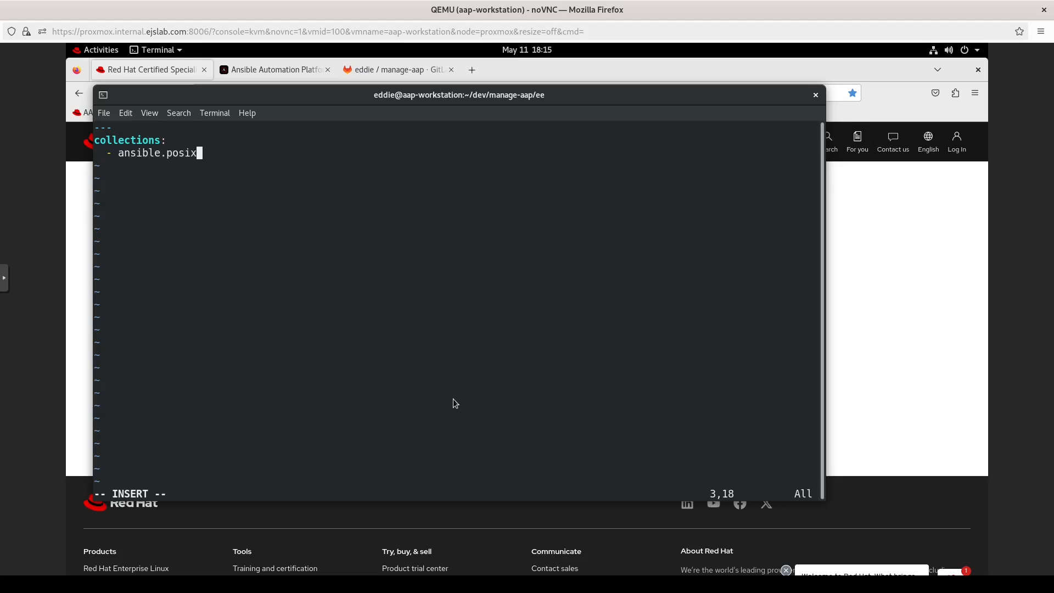
pyautogui.press('Return')
pyautogui.write('- community.general')
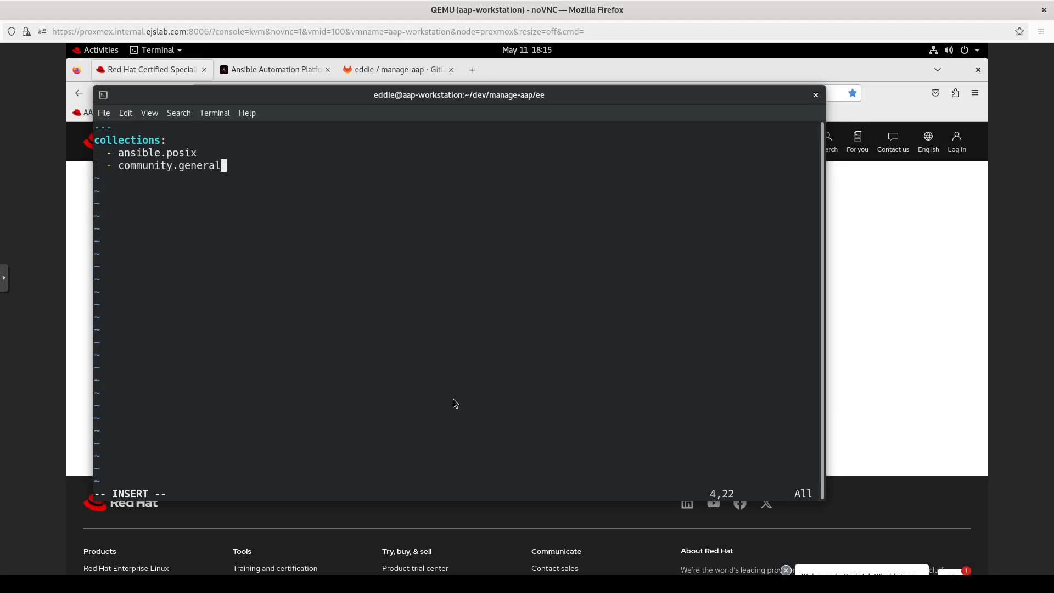
pyautogui.press('Return')
pyautogui.press('Escape')
pyautogui.write(':wq')
pyautogui.press('Return')
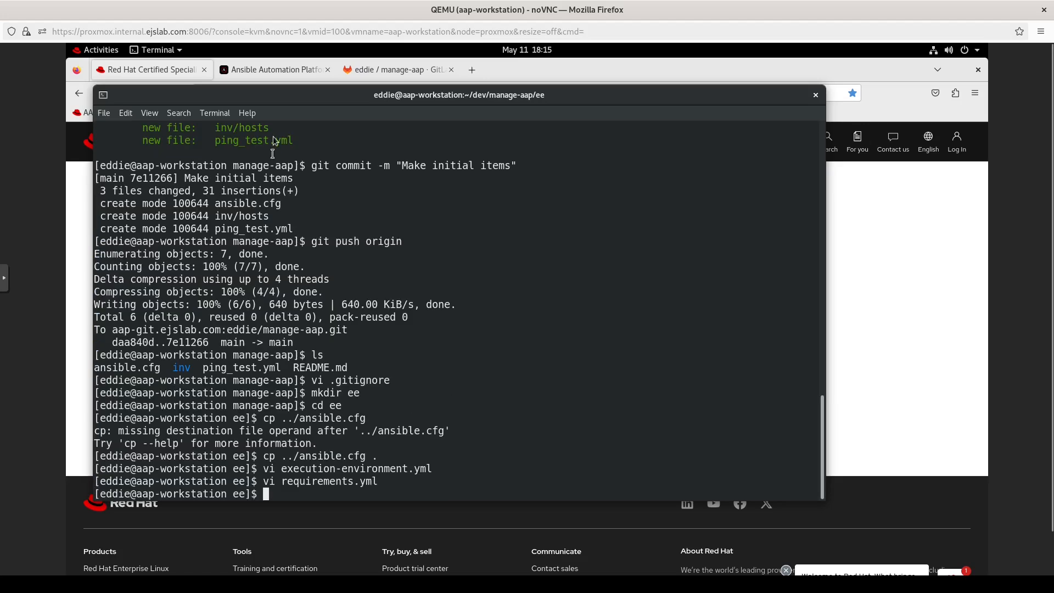
# Step: Open Automation Hub in a new tab and go to Collections > Repository Management
pyautogui.click(262, 70)
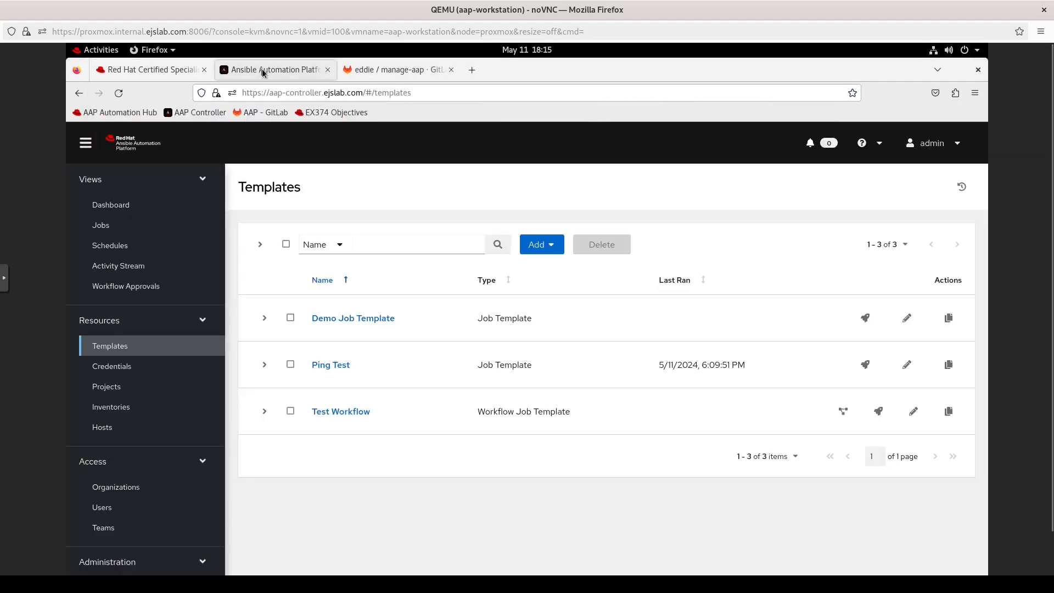
pyautogui.rightClick(135, 113)
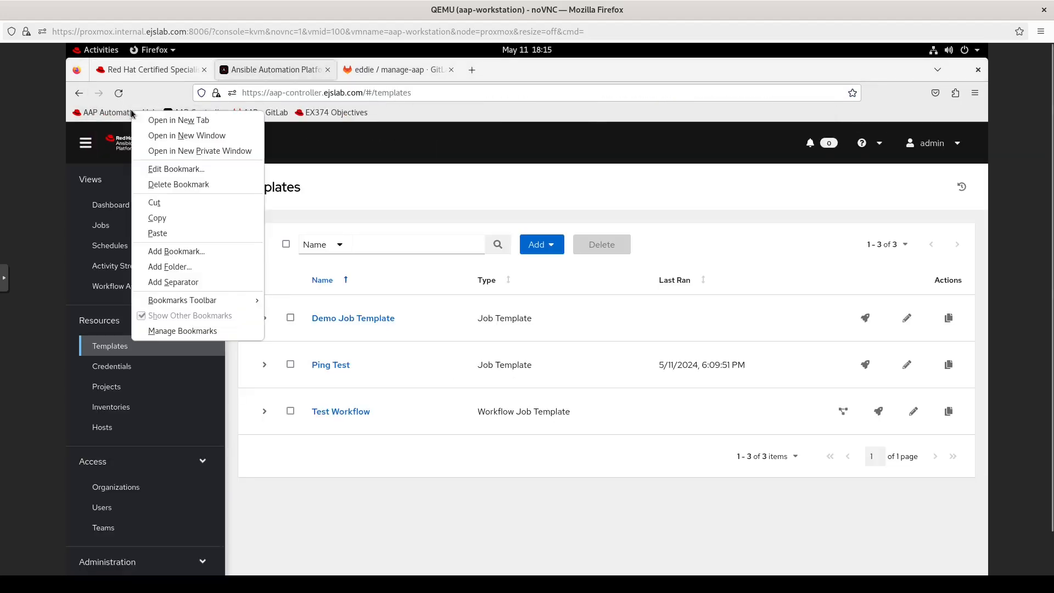
pyautogui.click(165, 120)
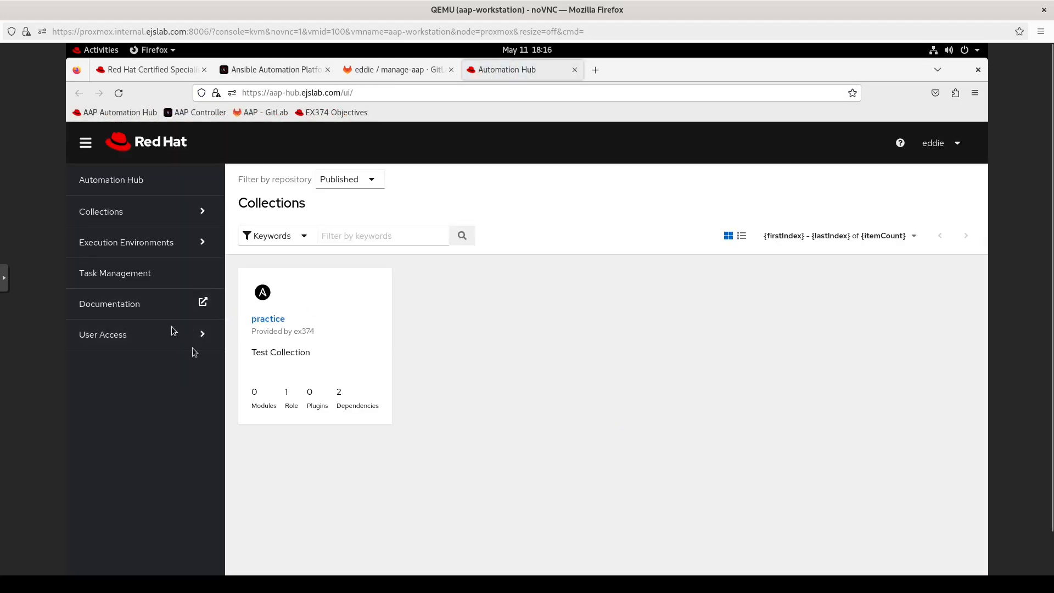
pyautogui.click(167, 215)
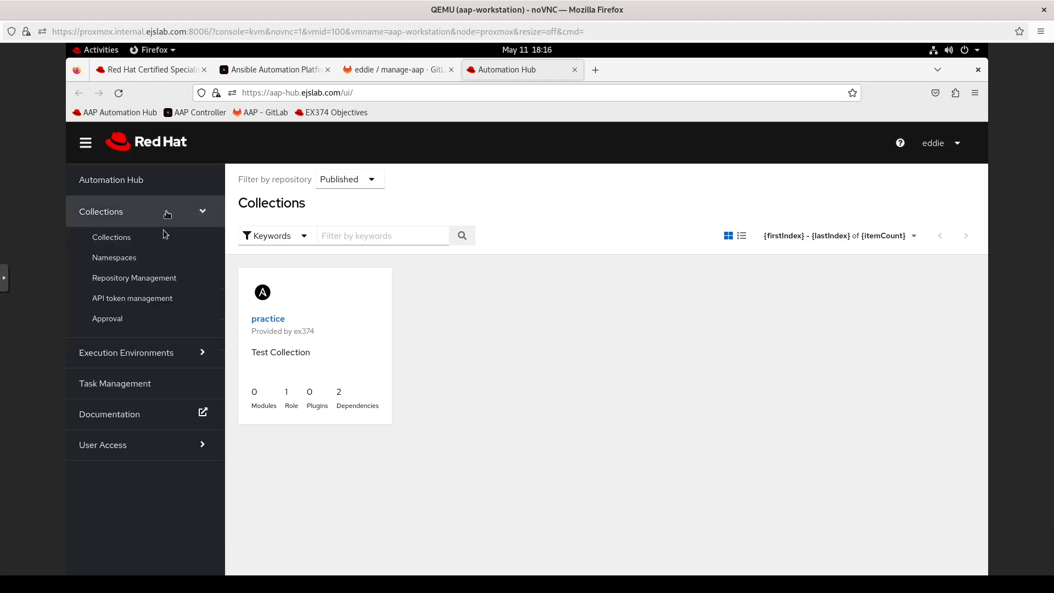
pyautogui.click(171, 278)
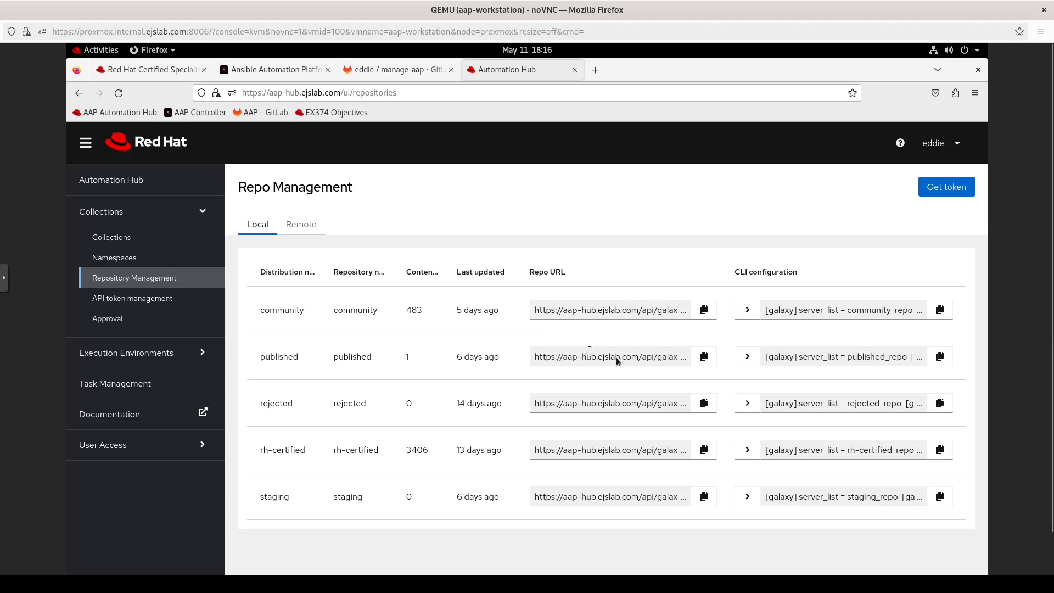
# Step: Copy the CLI configuration for the community and rh-certified repositories
pyautogui.click(940, 310)
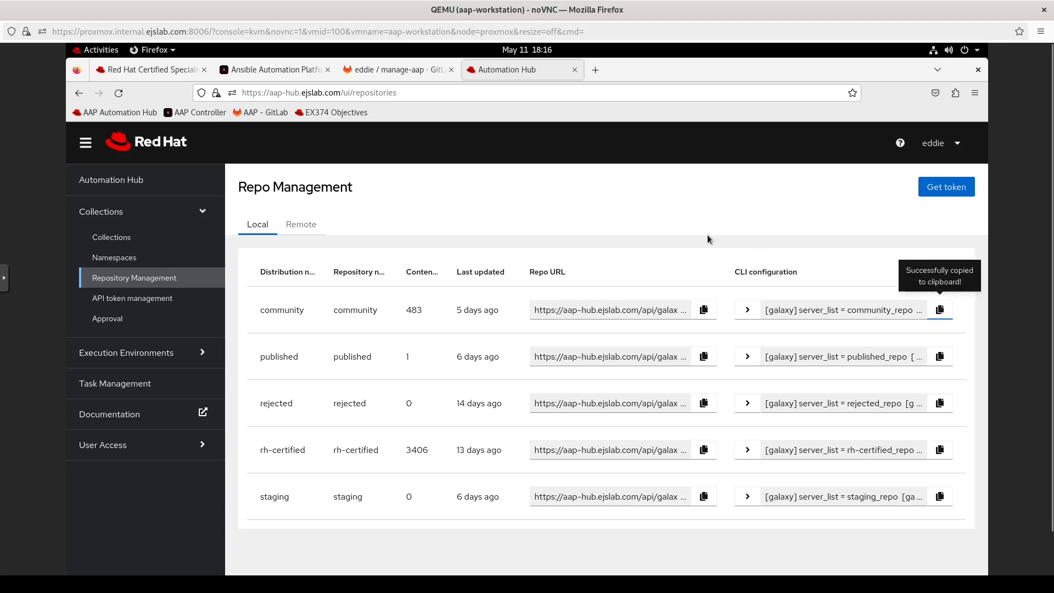
pyautogui.click(99, 50)
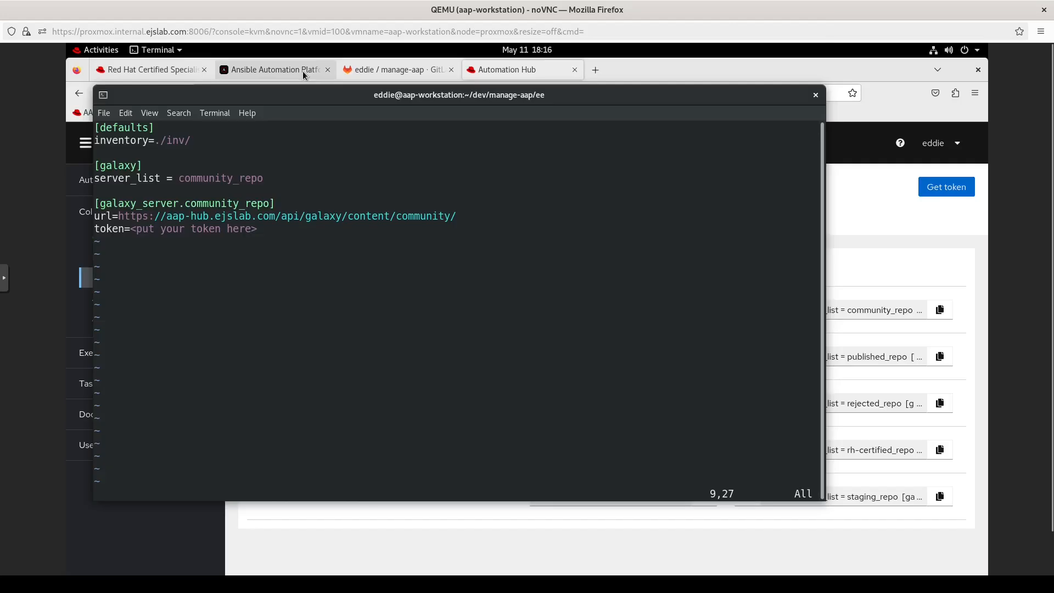
pyautogui.click(303, 71)
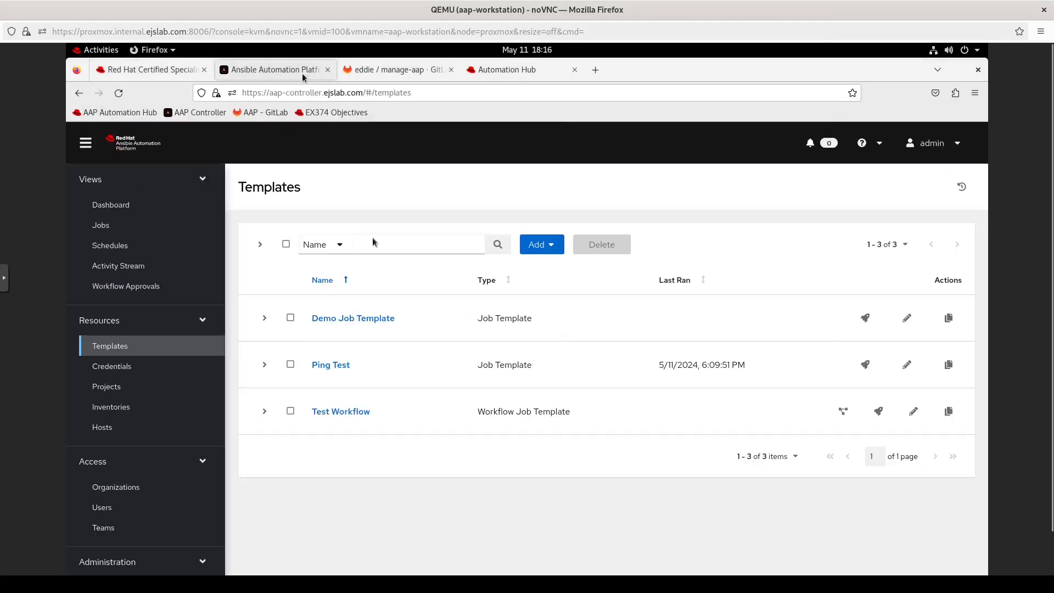
pyautogui.click(510, 70)
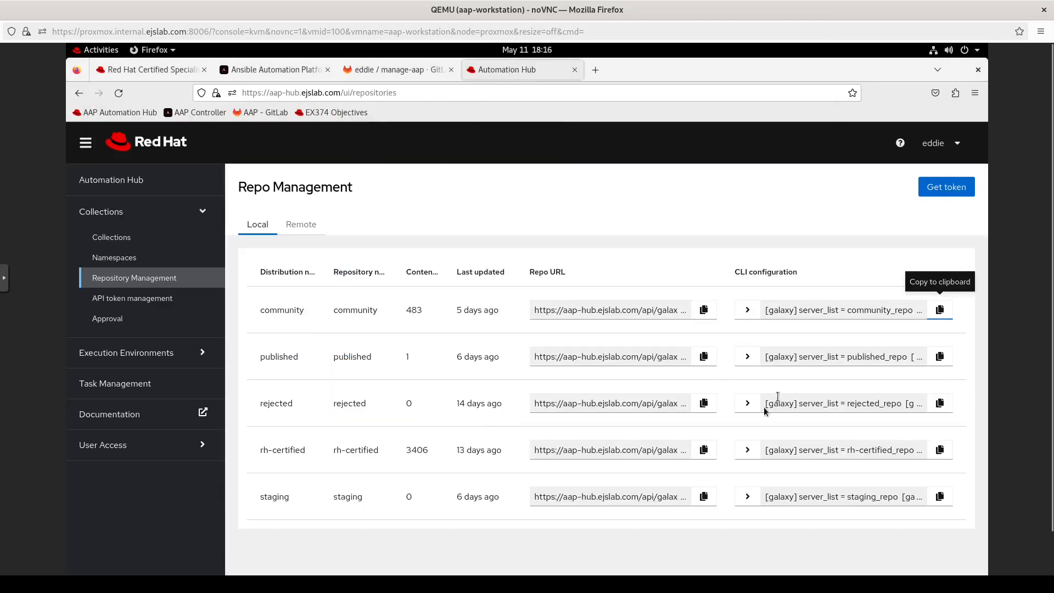
pyautogui.click(941, 450)
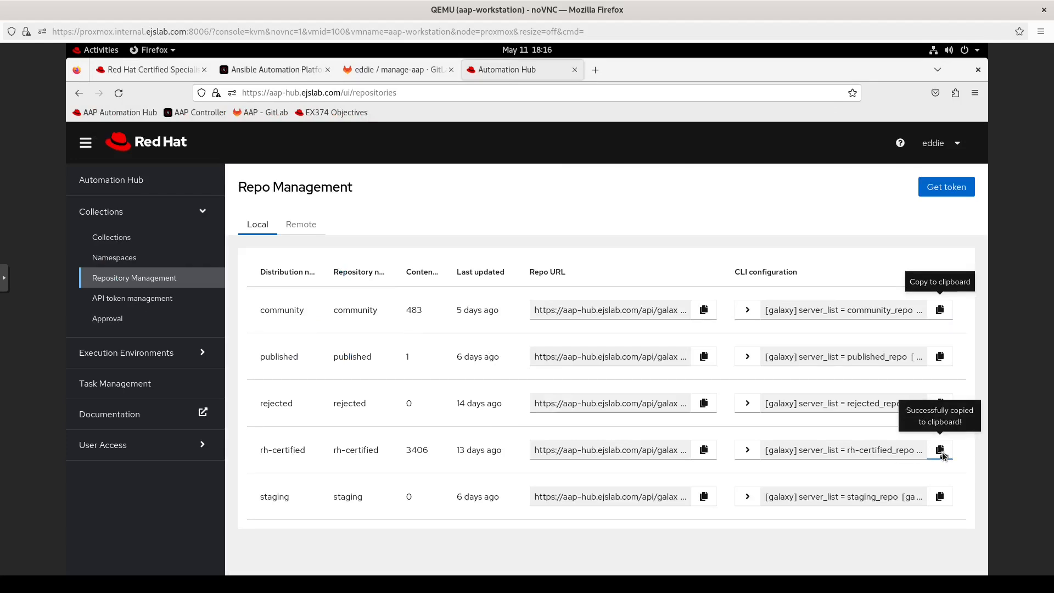
pyautogui.hotkey('alt', 'Tab')
# Step: Paste the galaxy server blocks into ansible.cfg with a newly generated API token and save
pyautogui.hotkey('ctrl', 'shift', 'v')
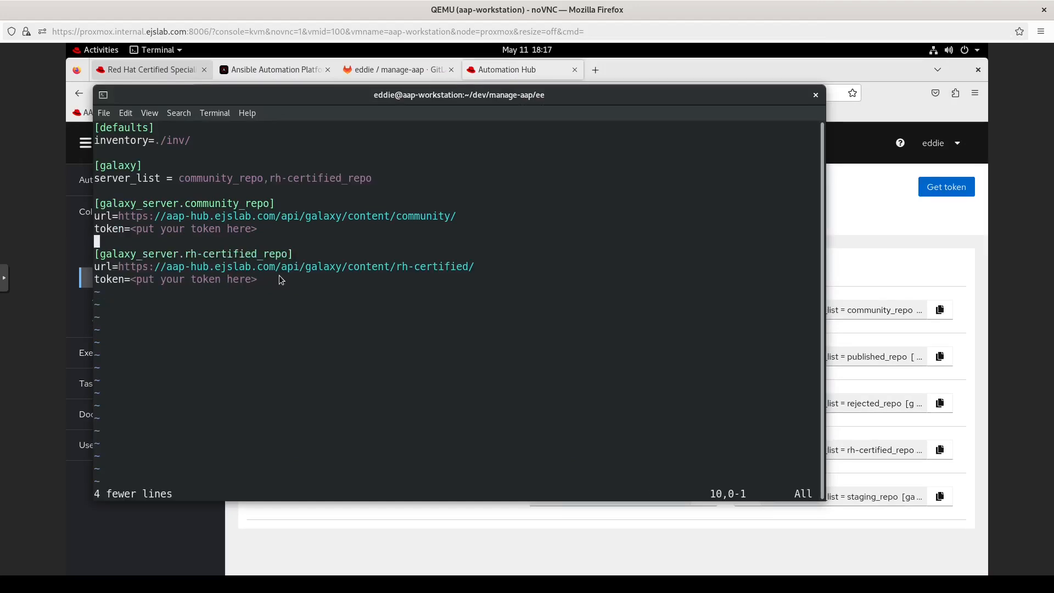
pyautogui.hotkey('alt', 'Tab')
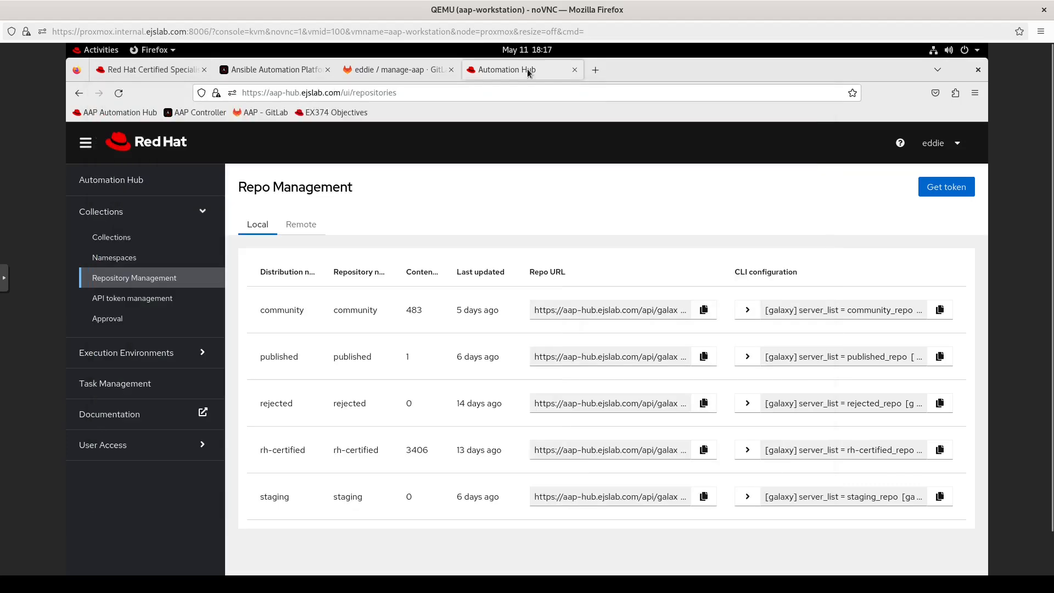
pyautogui.click(149, 300)
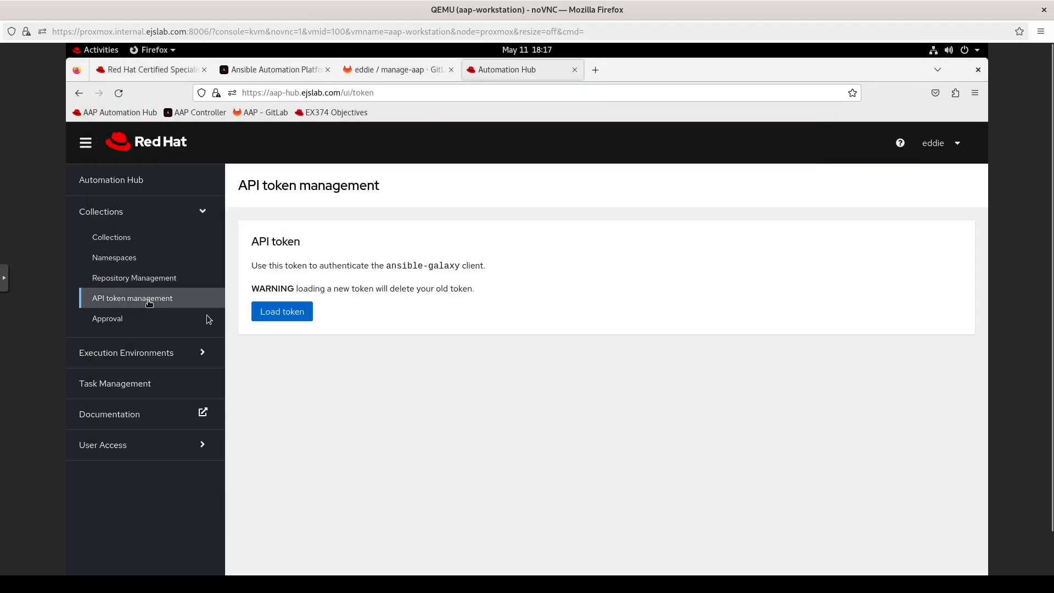
pyautogui.click(282, 316)
pyautogui.hotkey('alt', 'Tab')
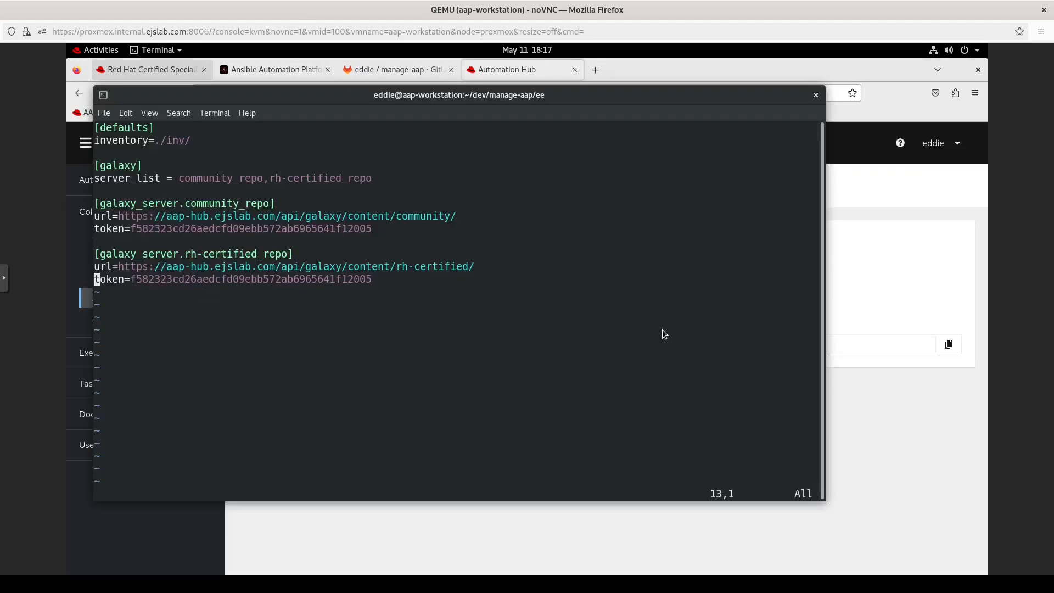
pyautogui.write(':wq')
pyautogui.press('Return')
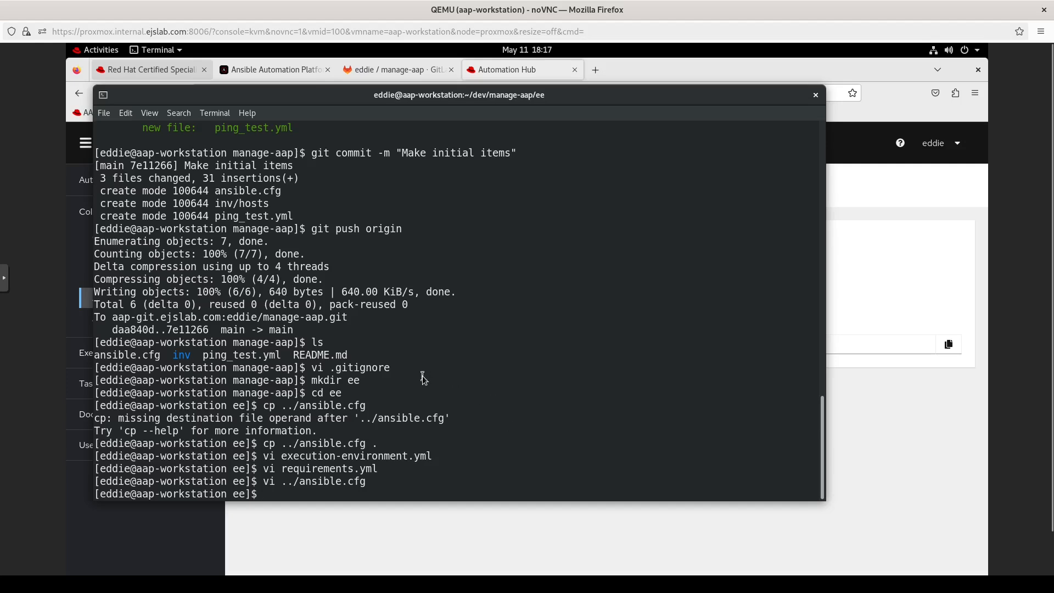
# Step: Copy ../ansible.cfg into the ee folder and display its contents
pyautogui.write('cp ../ansible.cfg')
pyautogui.press('BackSpace')
pyautogui.press('BackSpace')
pyautogui.press('BackSpace')
pyautogui.press('BackSpace')
pyautogui.press('BackSpace')
pyautogui.press('BackSpace')
pyautogui.press('BackSpace')
pyautogui.press('BackSpace')
pyautogui.press('BackSpace')
pyautogui.press('BackSpace')
pyautogui.press('BackSpace')
pyautogui.press('BackSpace')
pyautogui.press('BackSpace')
pyautogui.press('BackSpace')
pyautogui.press('BackSpace')
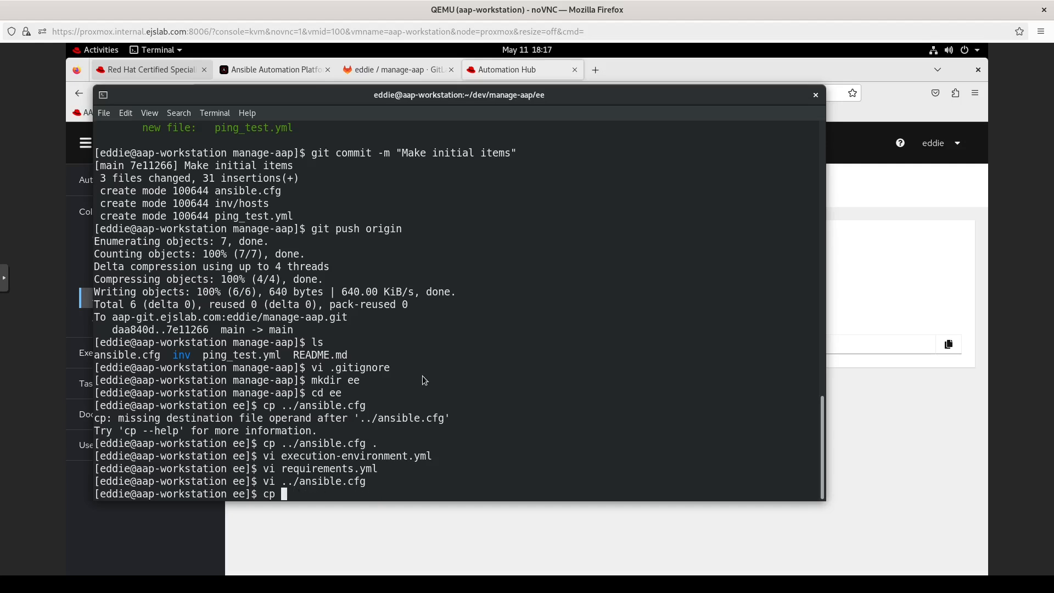
pyautogui.write('../ansible.cfg .')
pyautogui.press('Return')
pyautogui.write('cat ansible.cfg')
pyautogui.press('Return')
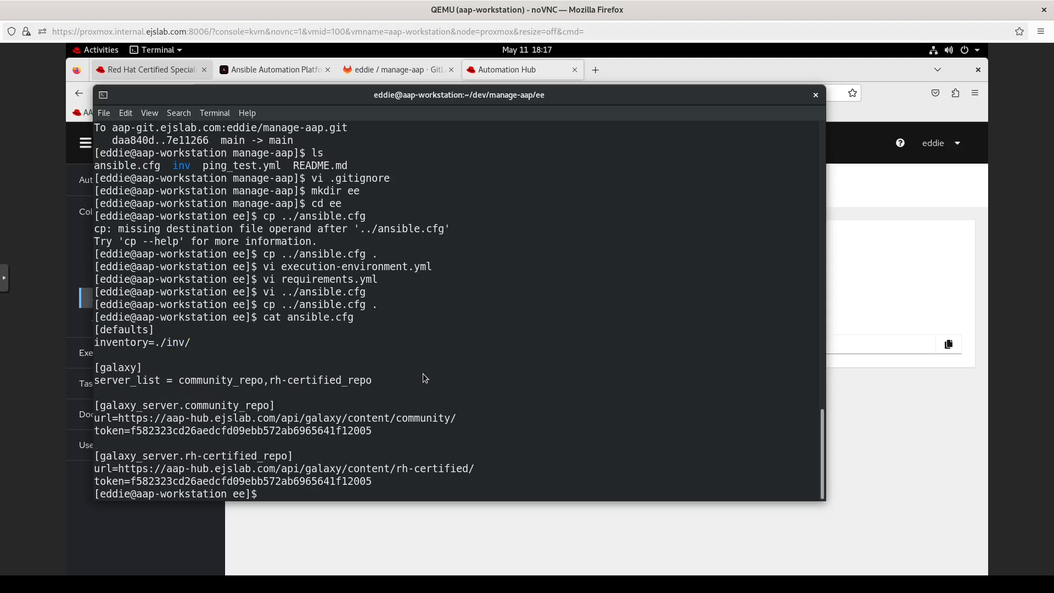
# Step: Open the ee-minimal-rhel8 image details in Automation Hub, then start vi in the terminal
pyautogui.click(407, 530)
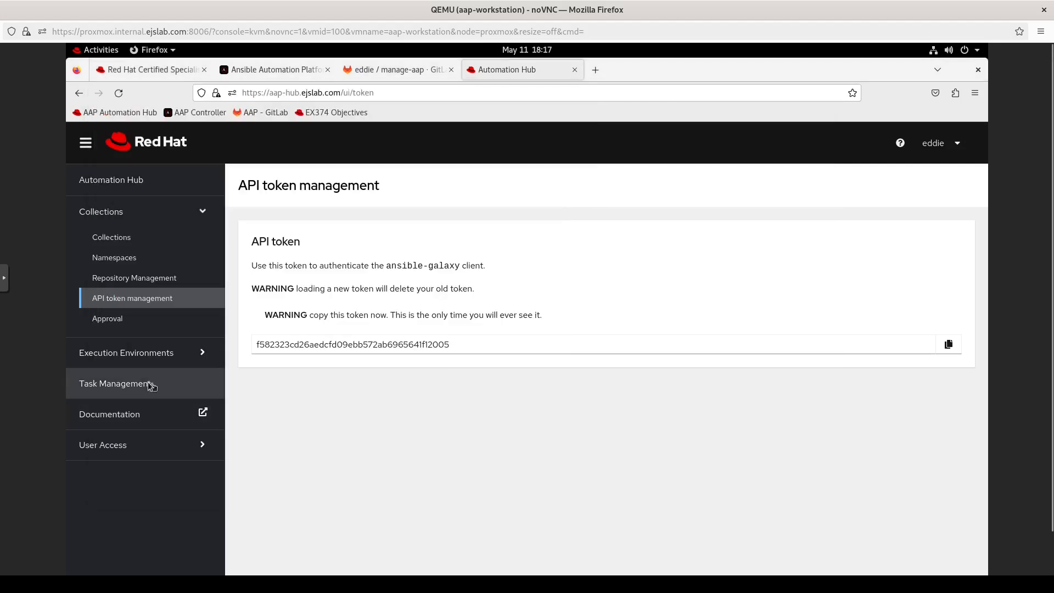
pyautogui.click(130, 354)
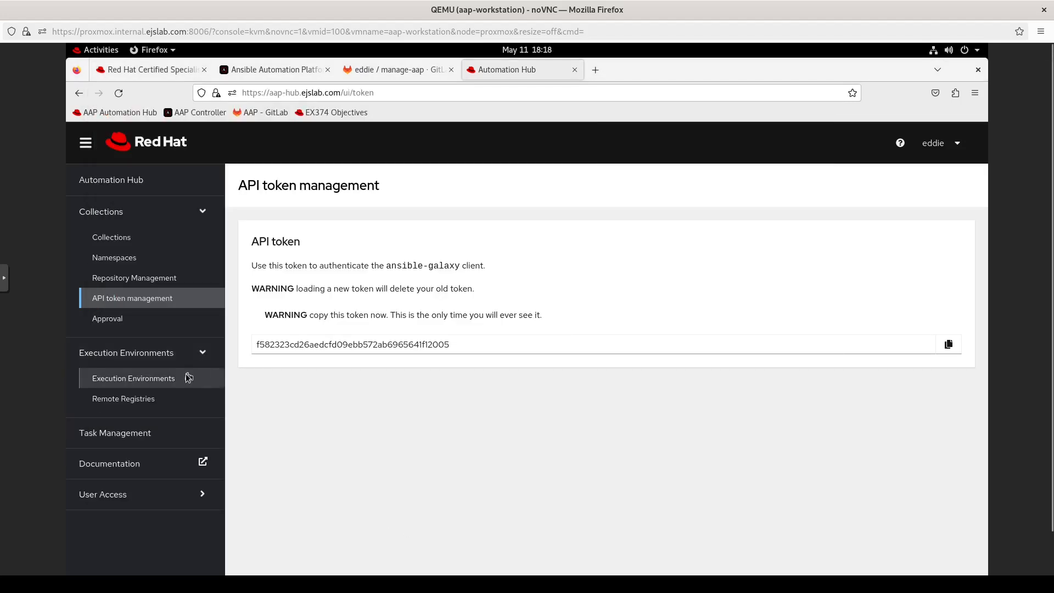
pyautogui.click(185, 377)
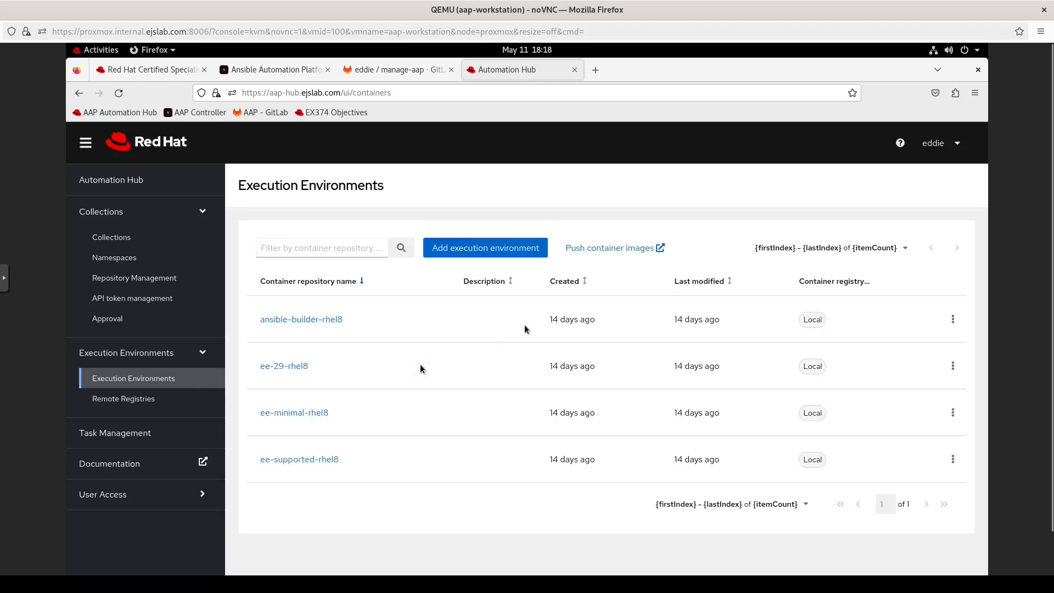
pyautogui.click(954, 414)
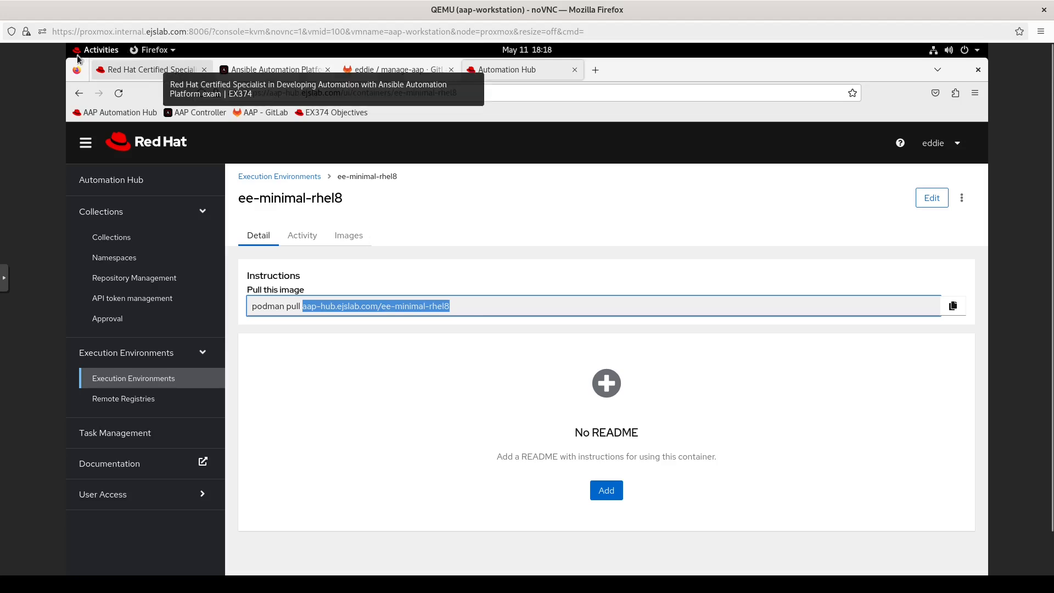
pyautogui.click(87, 53)
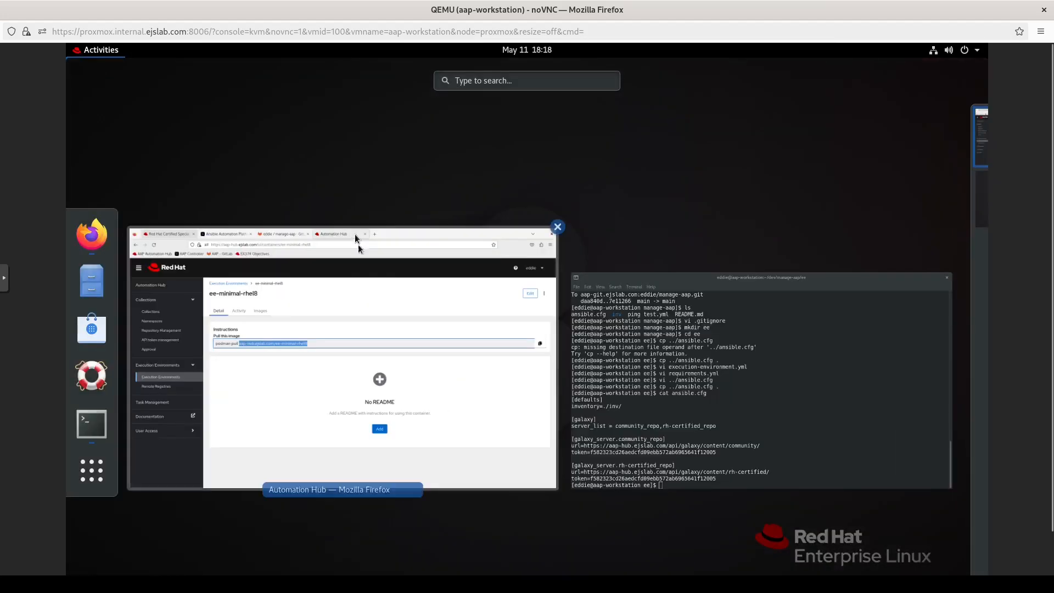
pyautogui.click(657, 369)
pyautogui.write('vi')
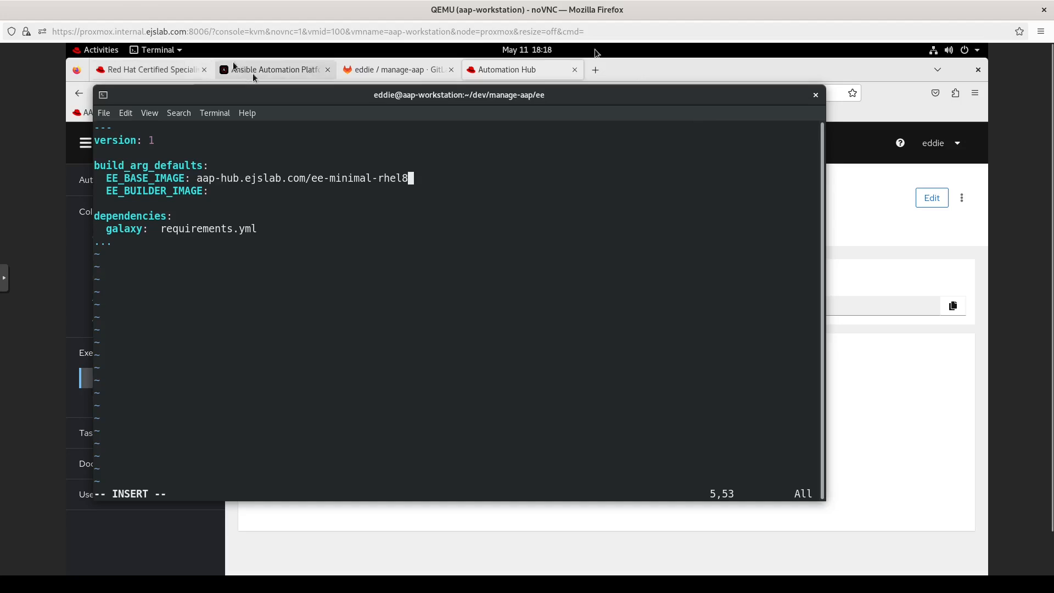
# Step: Open ansible-builder-rhel8 in Automation Hub and select its pull address
pyautogui.click(484, 74)
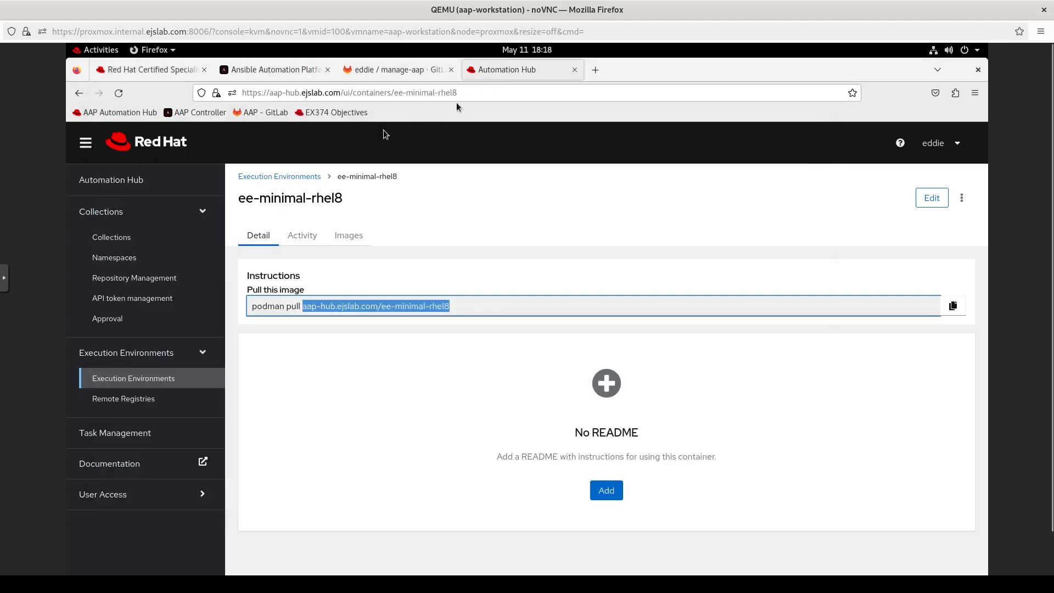
pyautogui.click(315, 176)
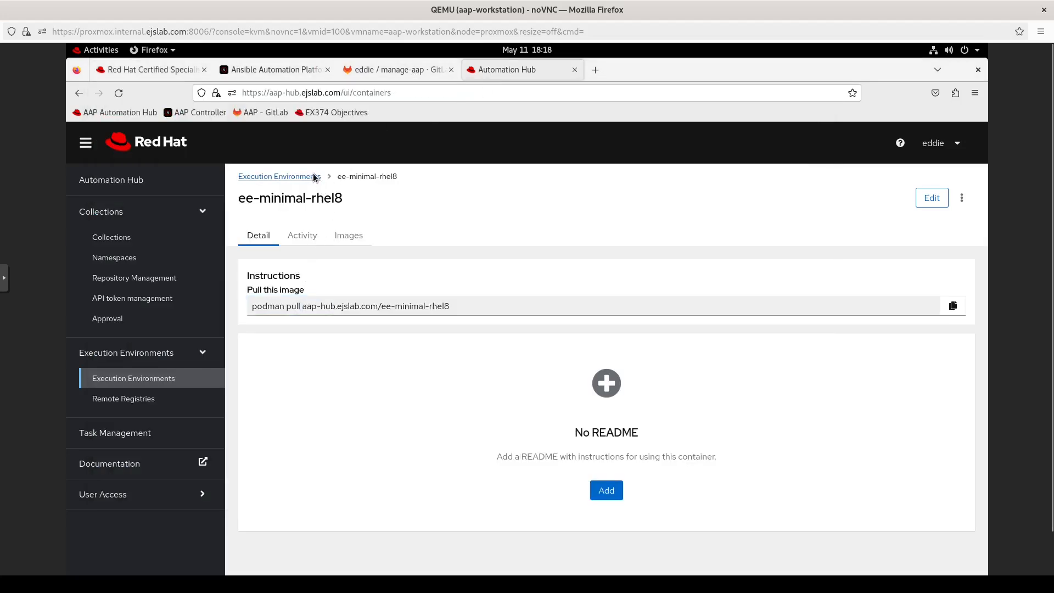
pyautogui.click(953, 319)
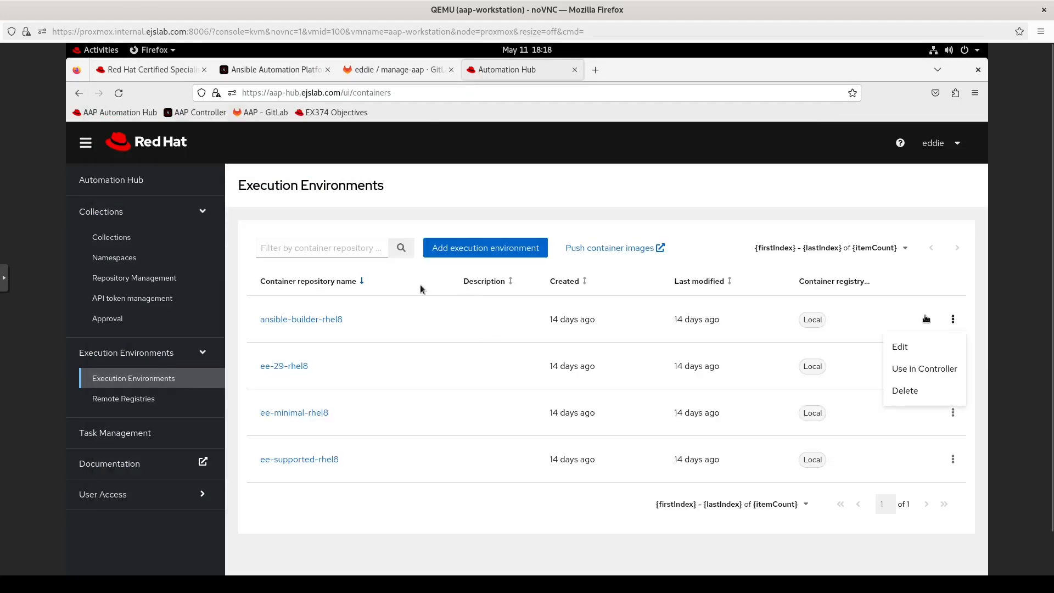
pyautogui.click(329, 318)
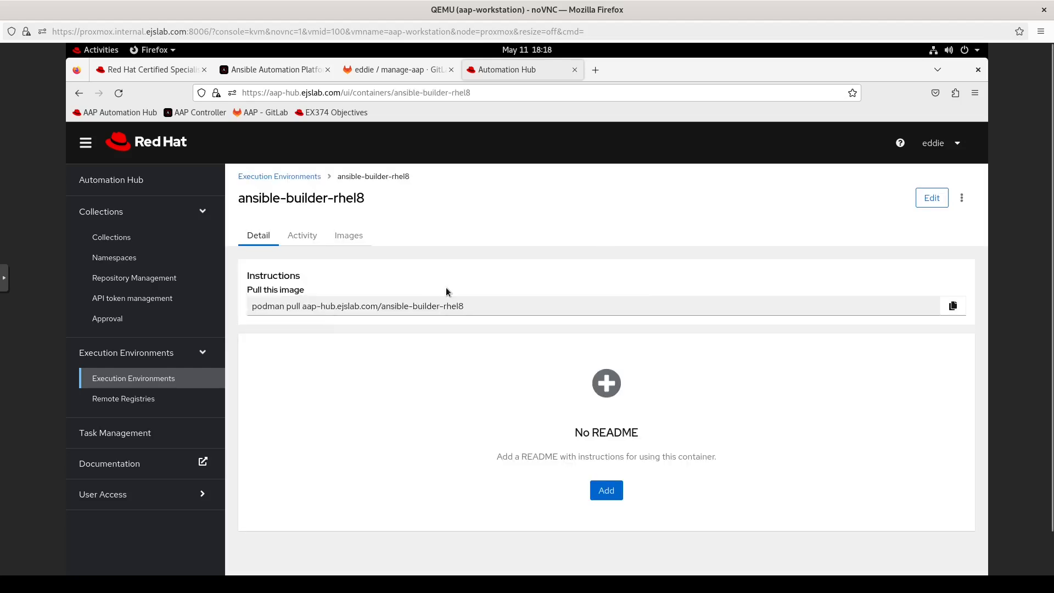
pyautogui.click(473, 308)
pyautogui.moveTo(472, 307); pyautogui.dragTo(307, 305)
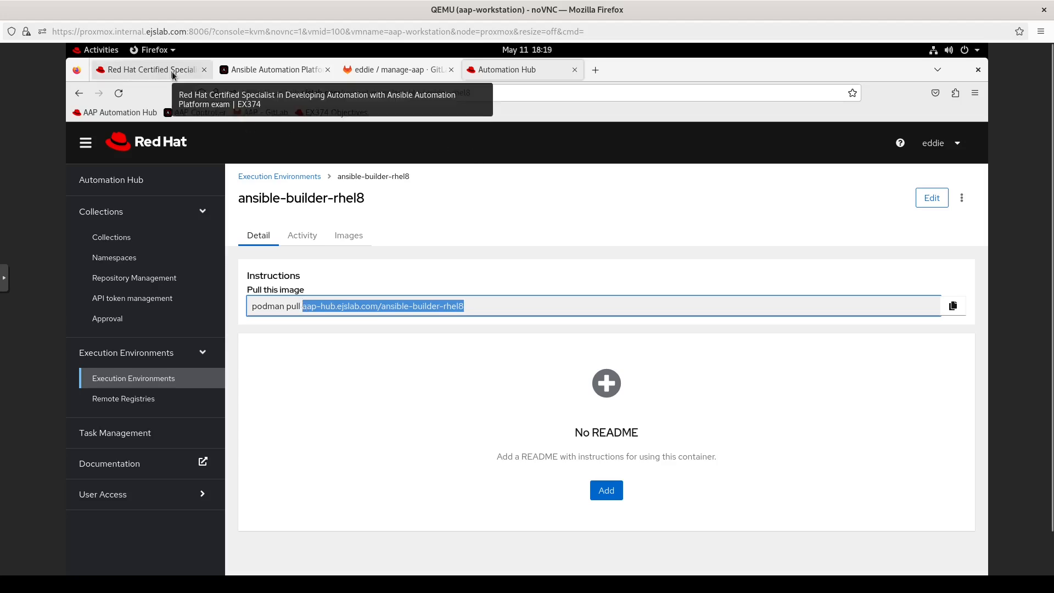
pyautogui.click(410, 74)
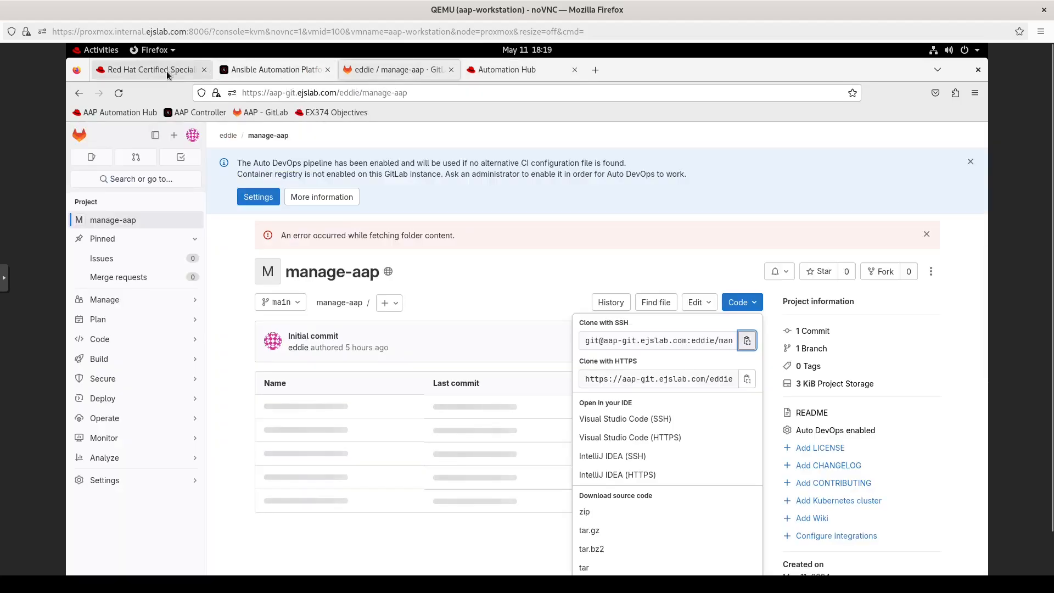
pyautogui.click(167, 72)
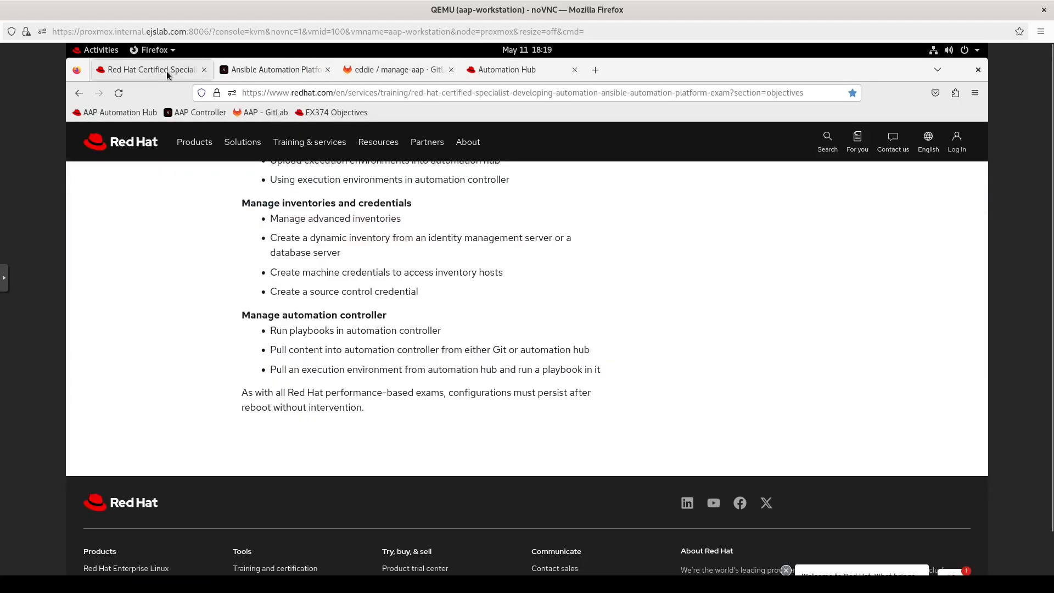
pyautogui.click(103, 51)
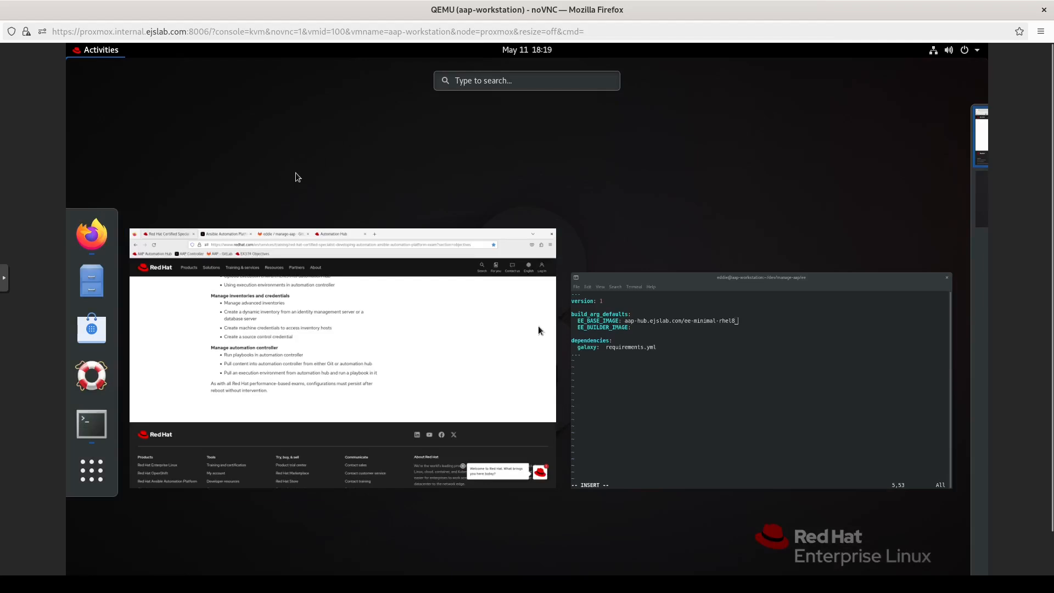
# Step: Add 'ansible_config: ansible.cfg' below the builder image in execution-environment.yml and save with :wq
pyautogui.click(700, 388)
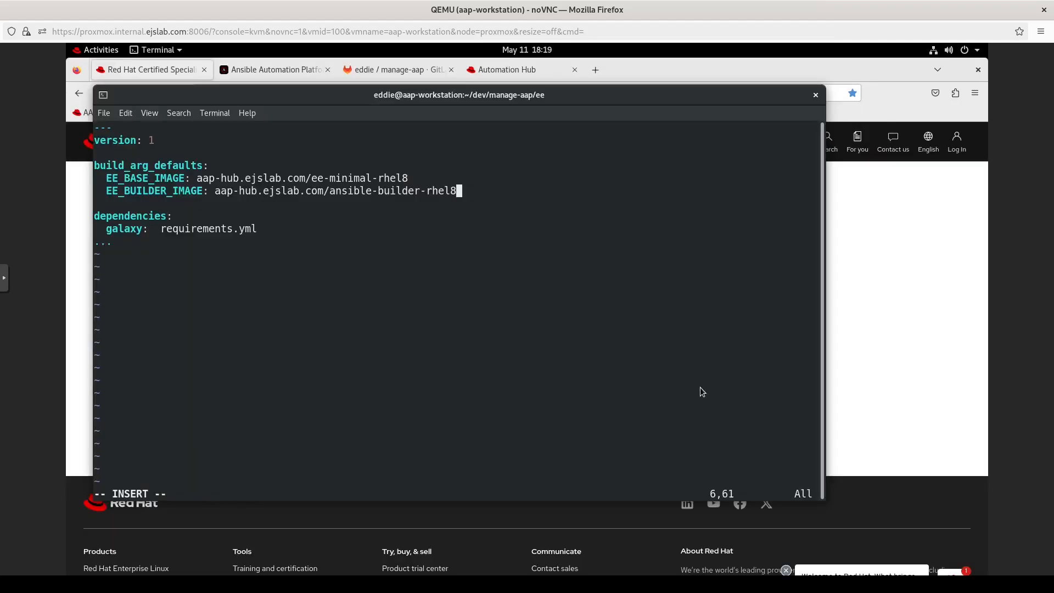
pyautogui.press('Return')
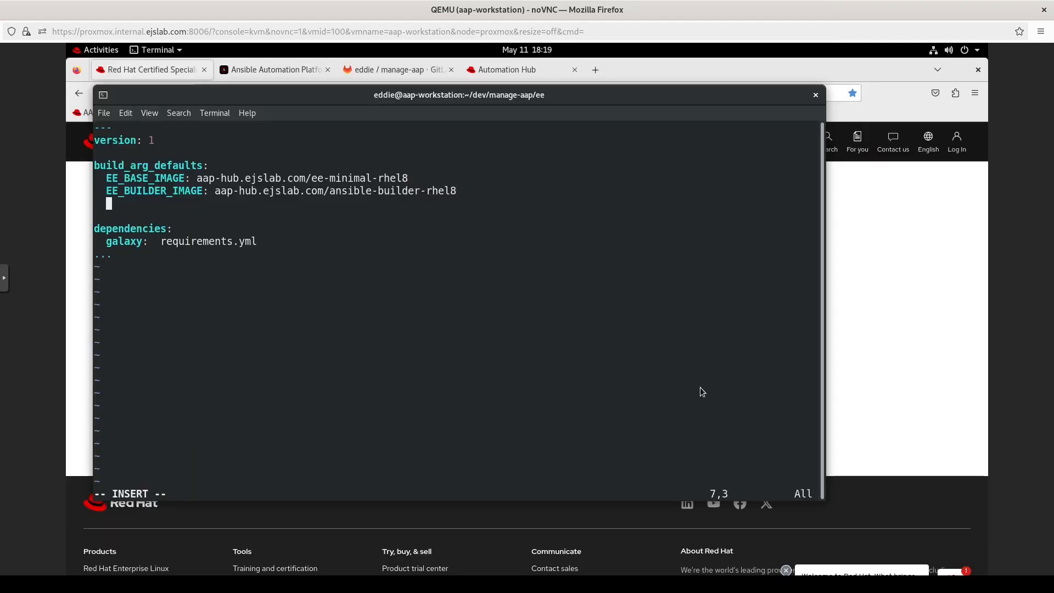
pyautogui.press('Return')
pyautogui.press('BackSpace')
pyautogui.press('BackSpace')
pyautogui.write('ansible_config: ansible.cfg')
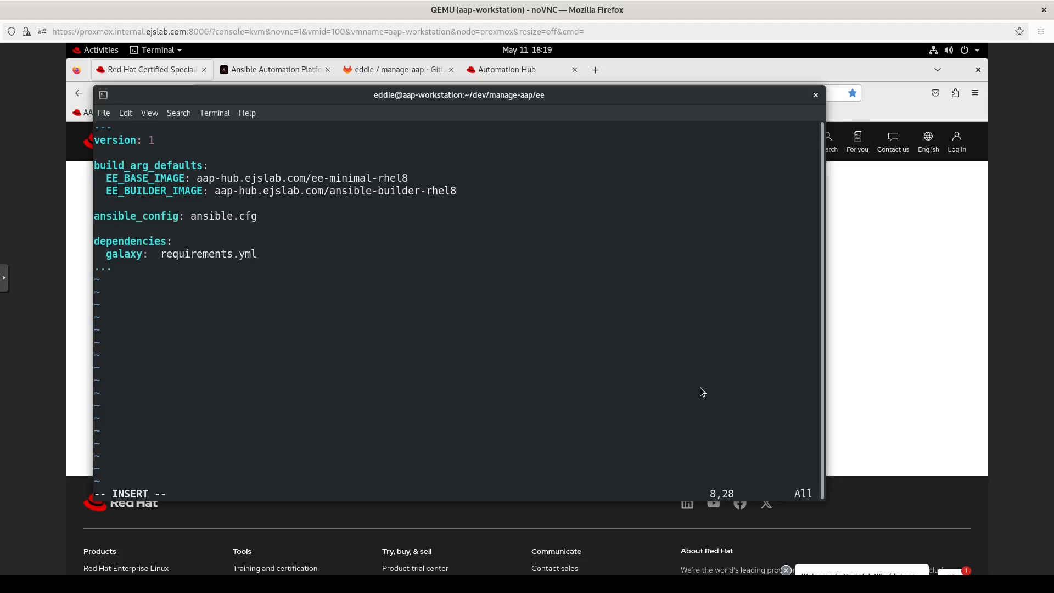
pyautogui.press('Escape')
pyautogui.write(':wq')
pyautogui.press('Return')
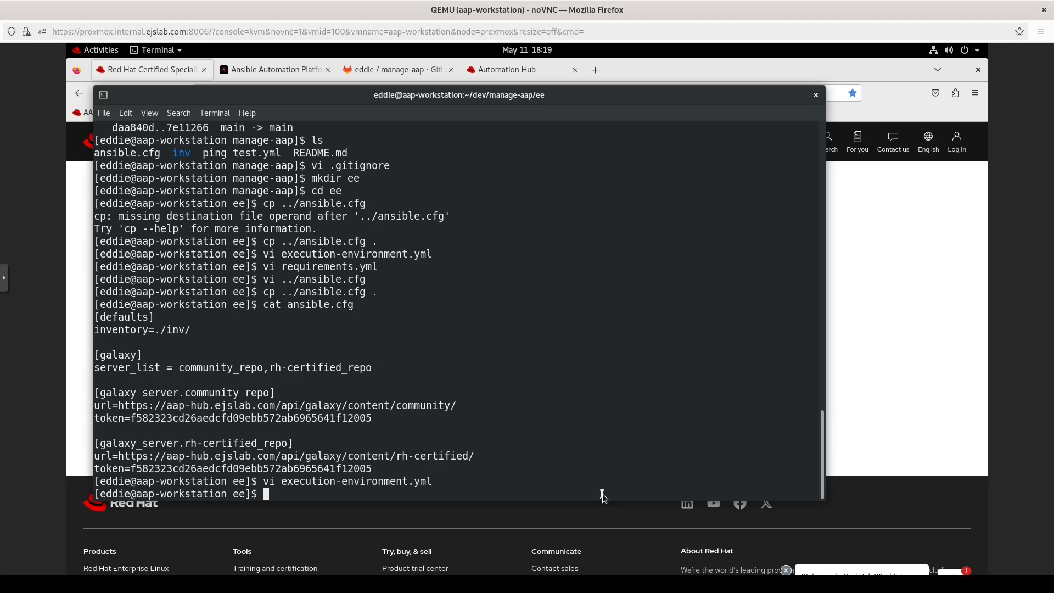
# Step: Generate the build context with ansible-builder create
pyautogui.write('an')
pyautogui.press('BackSpace')
pyautogui.press('BackSpace')
pyautogui.write('ansible-bui')
pyautogui.press('Tab')
pyautogui.write('create')
pyautogui.press('Return')
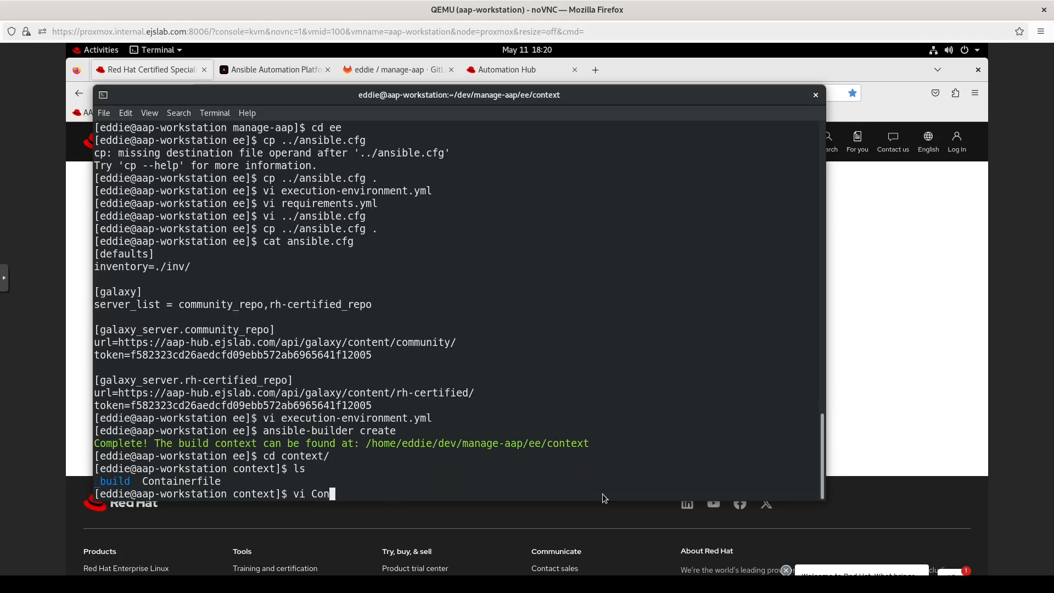
# Step: Append --ignore-certs to the Containerfile's collection install line and save it
pyautogui.press('Tab')
pyautogui.press('Return')
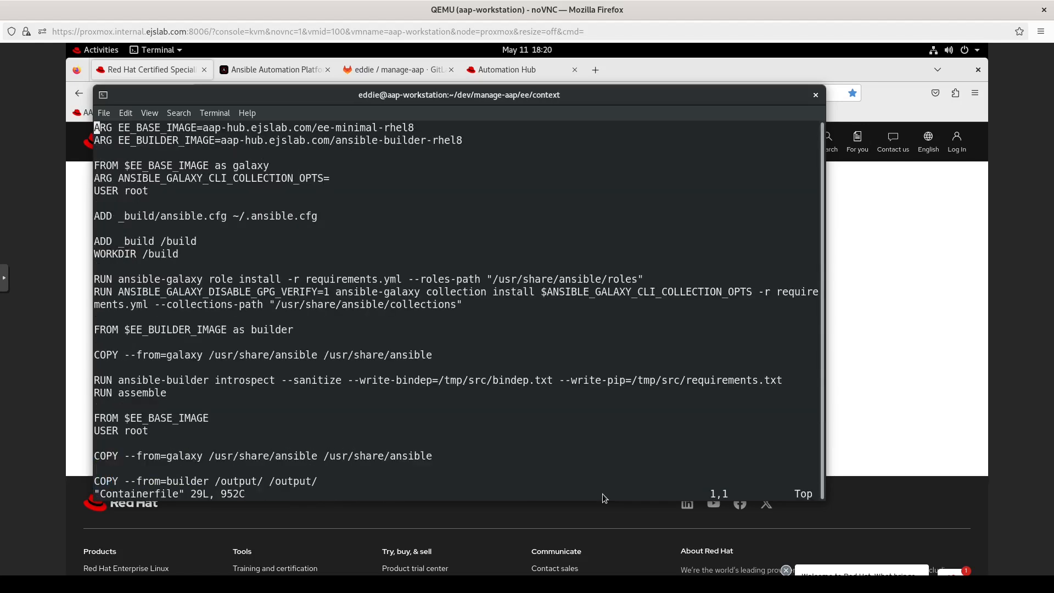
pyautogui.press('Down')
pyautogui.press('Down')
pyautogui.press('Down')
pyautogui.press('Down')
pyautogui.press('Down')
pyautogui.press('Down')
pyautogui.press('Down')
pyautogui.press('Down')
pyautogui.press('Down')
pyautogui.press('Down')
pyautogui.press('Down')
pyautogui.press('Down')
pyautogui.press('Down')
pyautogui.press('Down')
pyautogui.press('Up')
pyautogui.write('$')
pyautogui.write('a --ignore-certs')
pyautogui.press('Escape')
pyautogui.write(':x')
pyautogui.press('Return')
# Step: Return to the ee folder and start a podman build using context/Containerfile
pyautogui.write('cd ..')
pyautogui.press('Return')
pyautogui.write('podma')
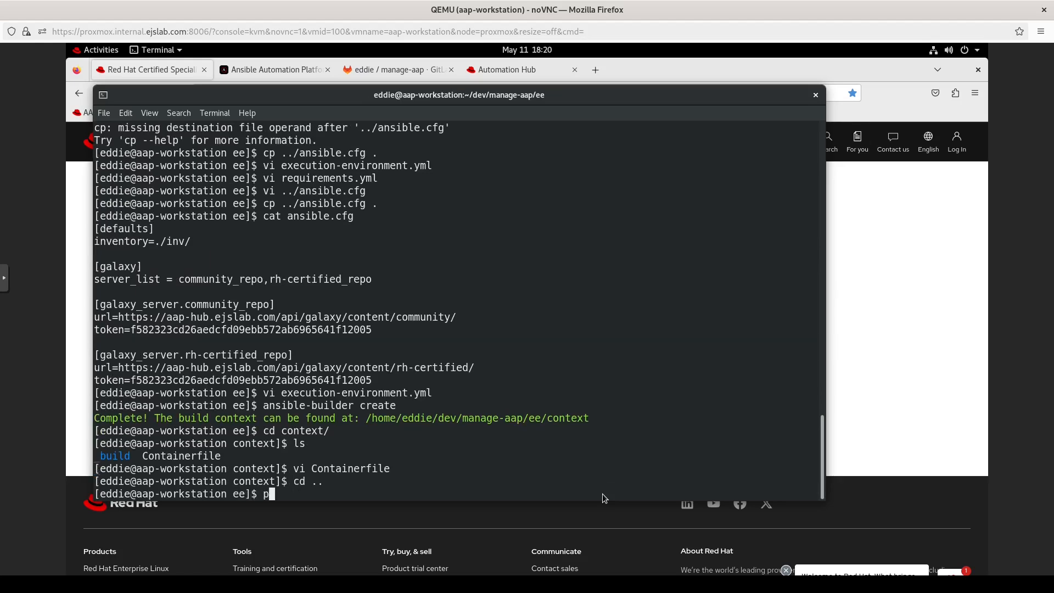
pyautogui.write('n build -f context/C')
pyautogui.press('Tab')
# Step: Build the image from context tagged aap-hub.ejslab.com/final-prep-ee
pyautogui.write('con')
pyautogui.press('Tab')
pyautogui.press('BackSpace')
pyautogui.write('-t ')
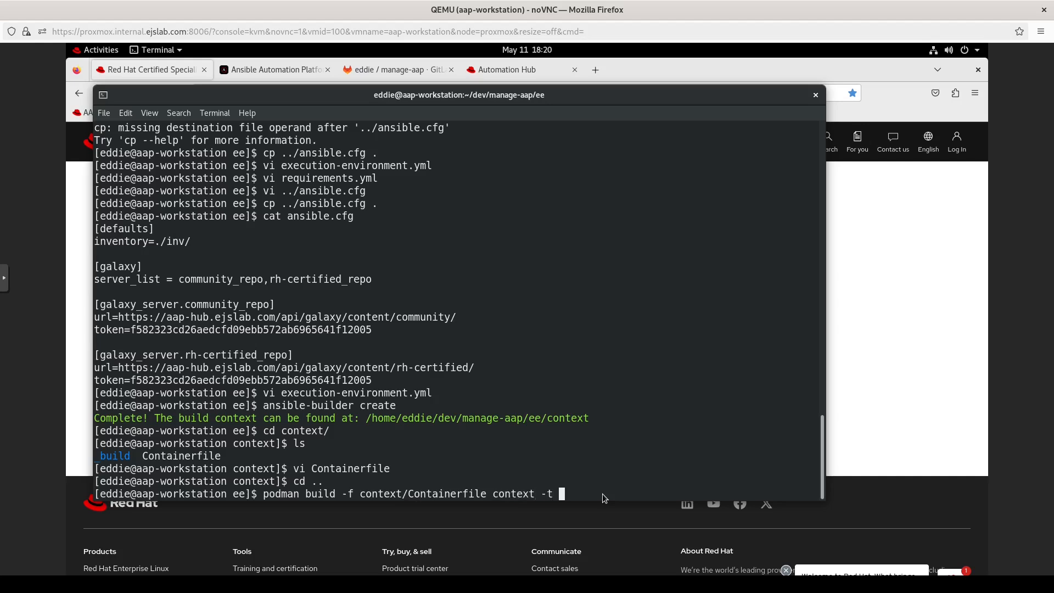
pyautogui.write('aap-hub.ejslab.com/final-prep-ee')
pyautogui.press('Return')
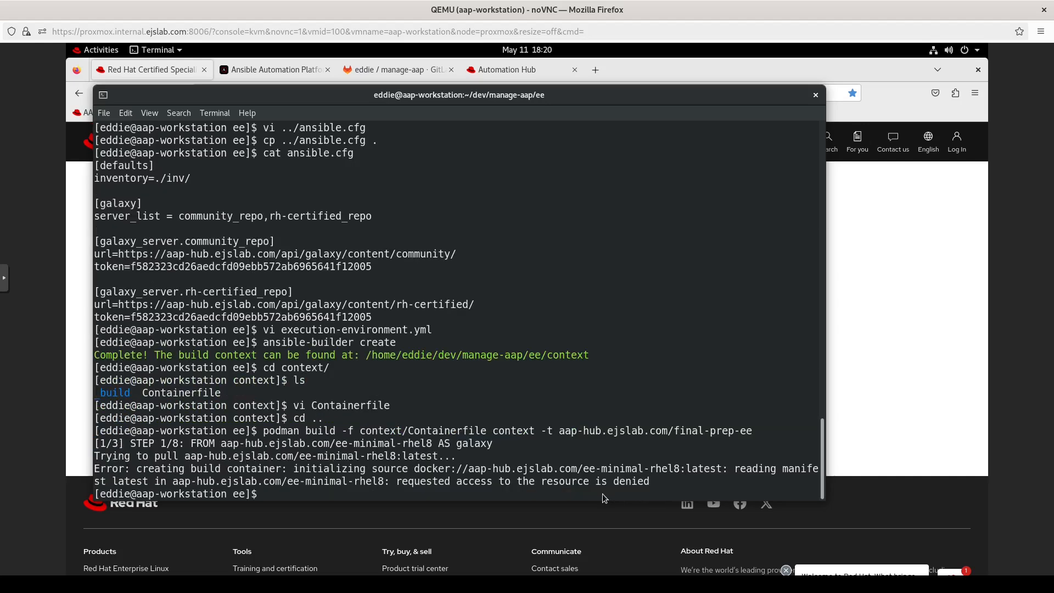
# Step: Log in to aap-hub.ejslab.com with the registry username and password, then rerun the build
pyautogui.write('podman login aap-hub')
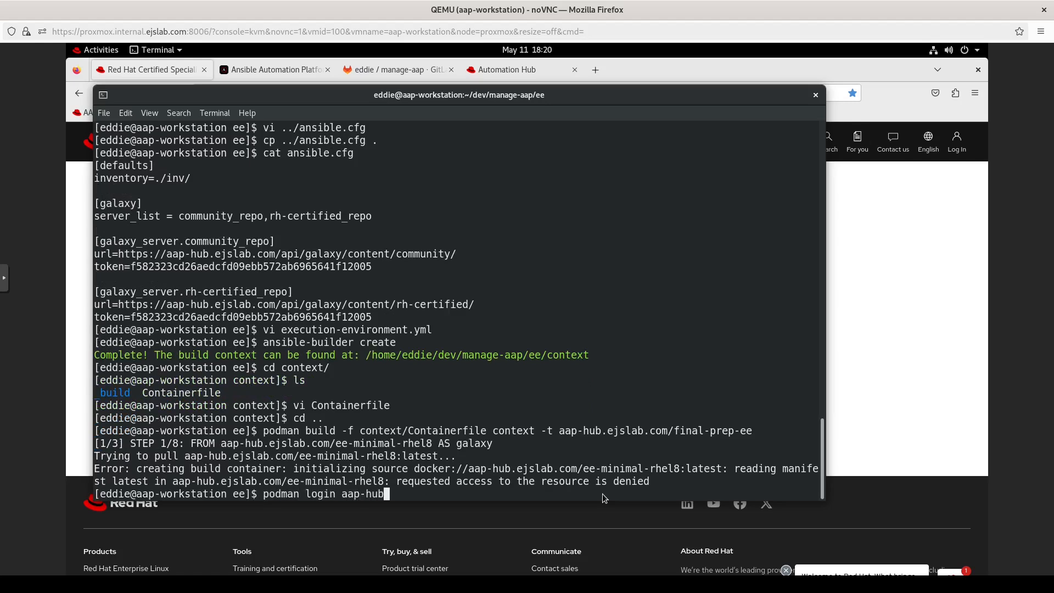
pyautogui.write('.ejslab.com')
pyautogui.press('Return')
pyautogui.write('eddie')
pyautogui.press('Return')
pyautogui.press('Return')
pyautogui.press('Up')
pyautogui.press('Up')
pyautogui.press('Return')
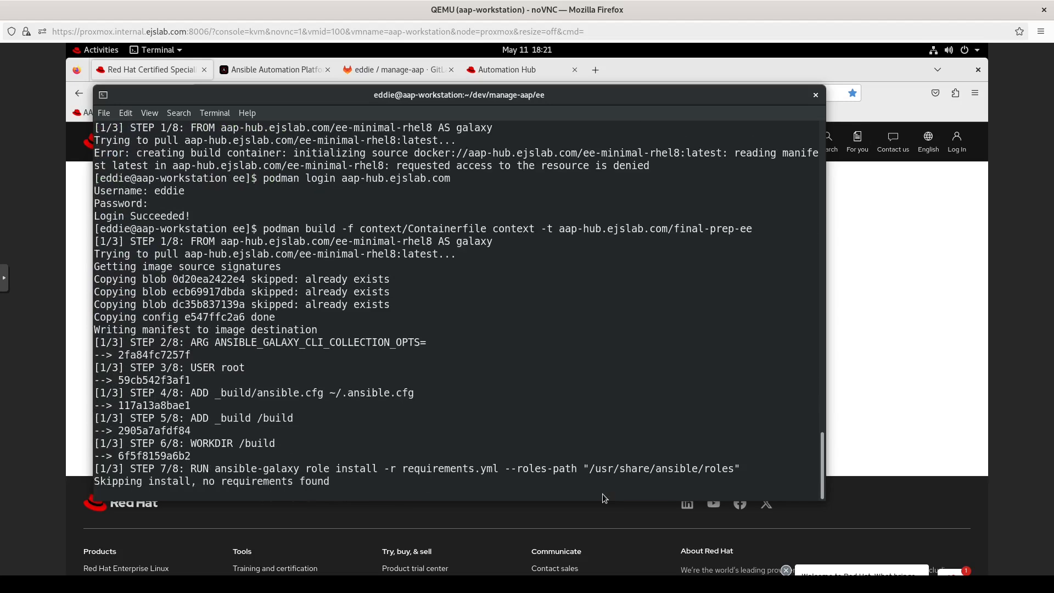
pyautogui.click(106, 114)
# Step: In a second terminal tab, stage all changes with git add . and check git status
pyautogui.click(126, 130)
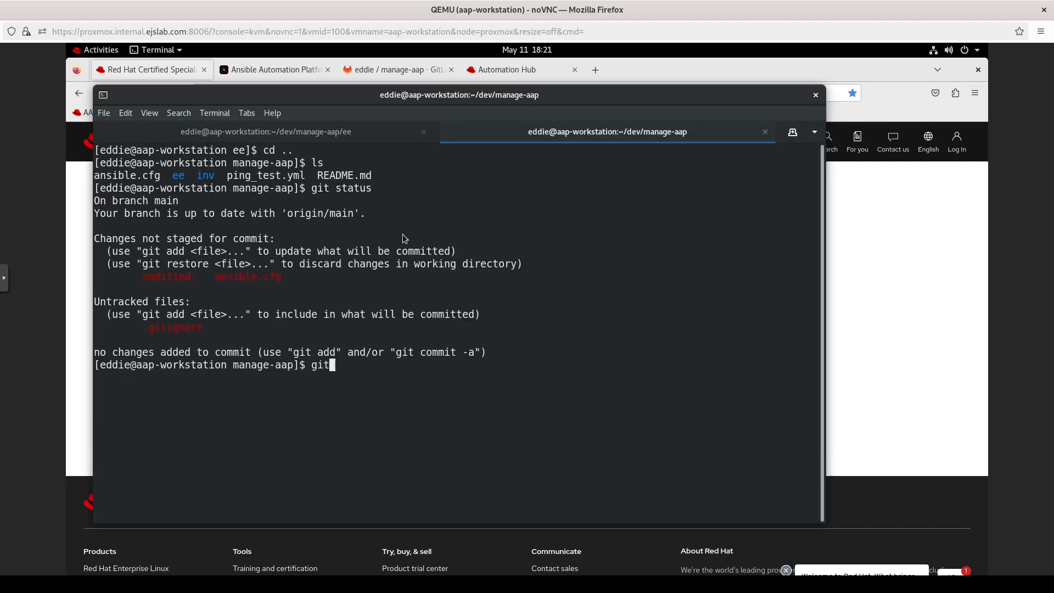
pyautogui.write('add .')
pyautogui.press('Return')
pyautogui.write('git status')
pyautogui.press('Return')
# Step: Commit the changes as "Add more stuff" and push them to origin
pyautogui.write('git commit -m "Add more stuff')
pyautogui.press('Return')
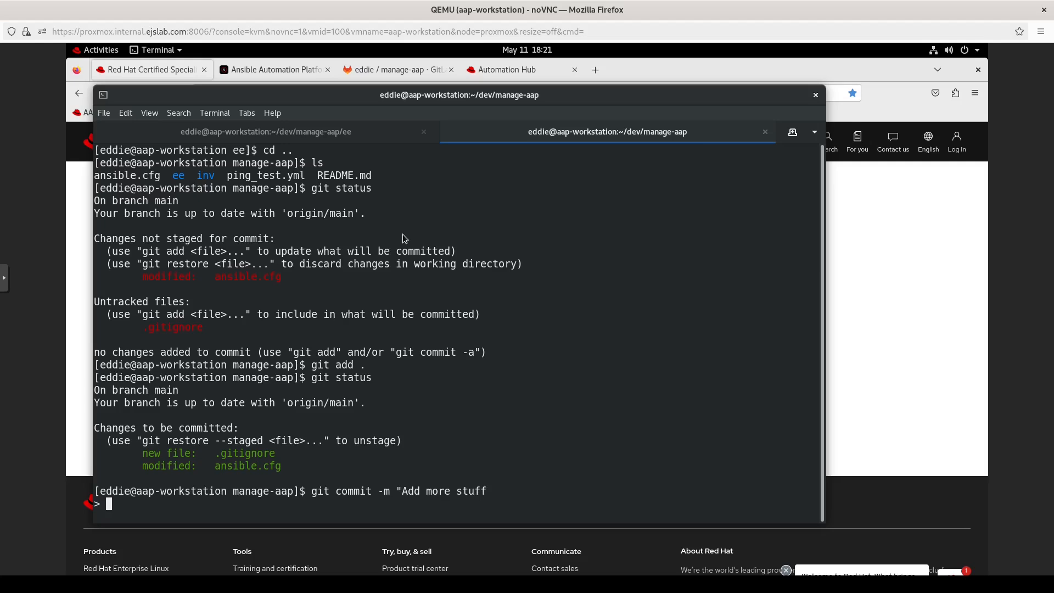
pyautogui.hotkey('ctrl', 'c')
pyautogui.press('Up')
pyautogui.write('"')
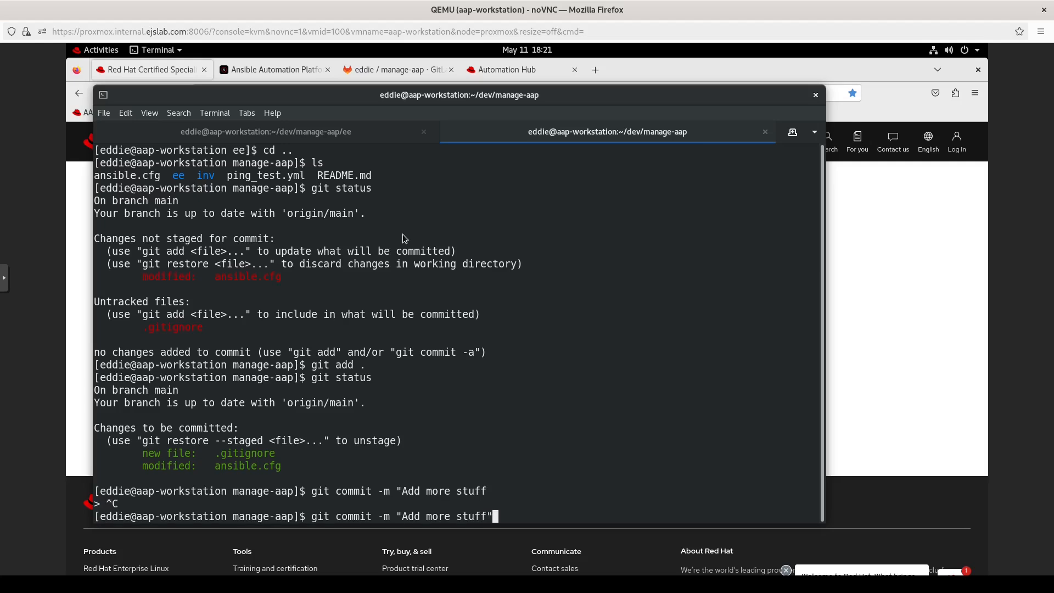
pyautogui.press('Return')
pyautogui.write('git push origin')
pyautogui.press('Return')
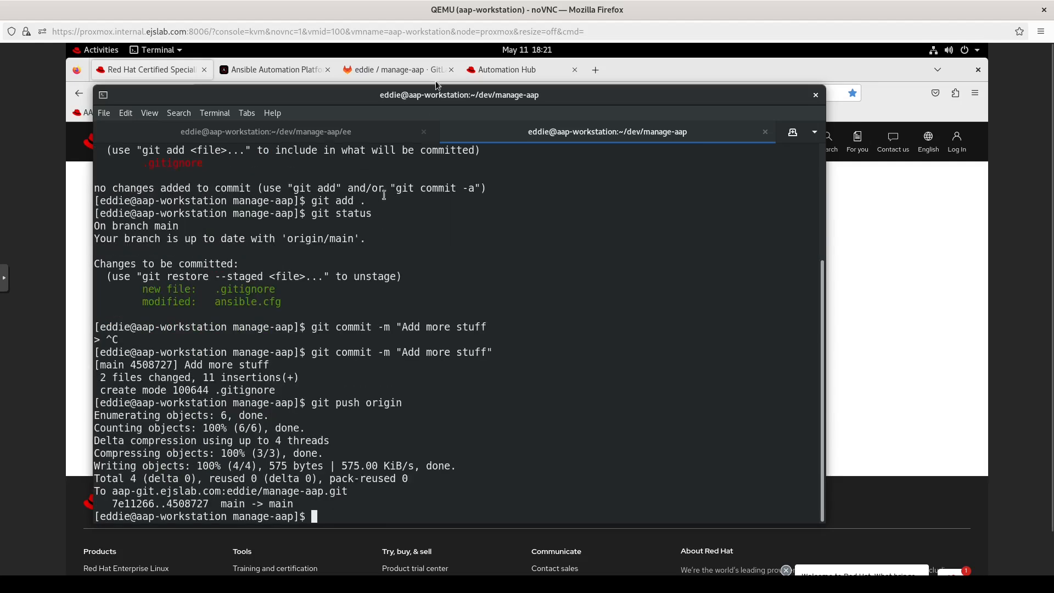
# Step: Return to the build tab and begin typing a podman push command
pyautogui.click(321, 131)
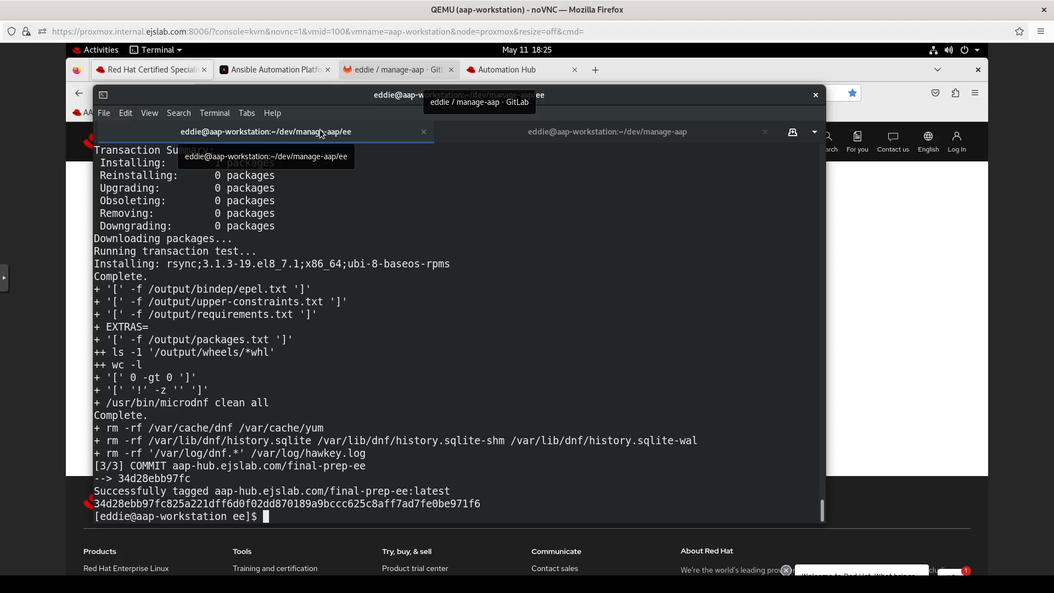
pyautogui.write('podman push aaa')
pyautogui.press('BackSpace')
# Step: Copy the final-prep-ee image address from its Automation Hub pull command
pyautogui.write('p-h')
pyautogui.click(839, 238)
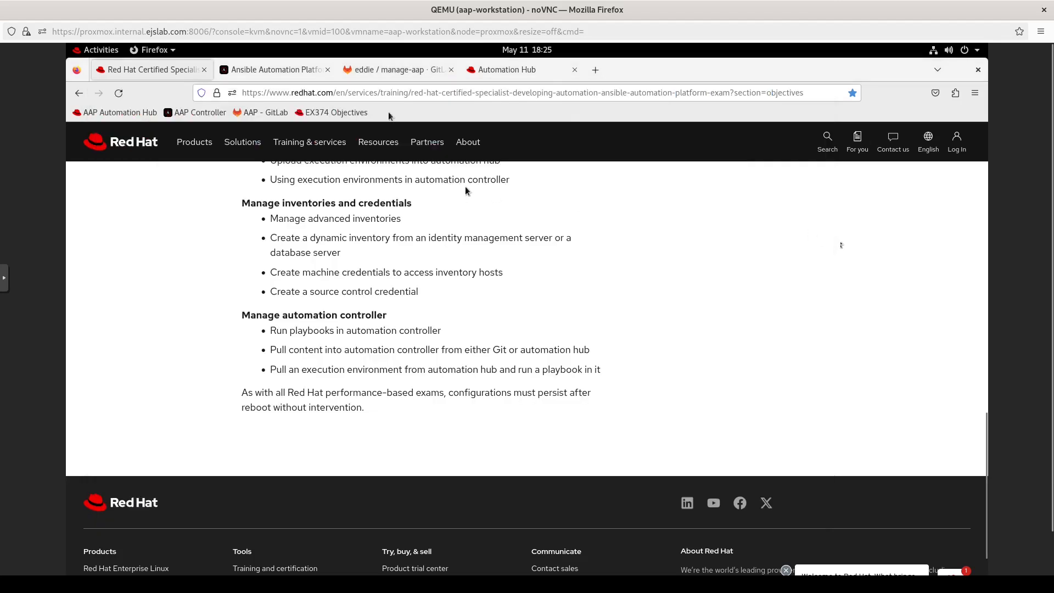
pyautogui.click(479, 71)
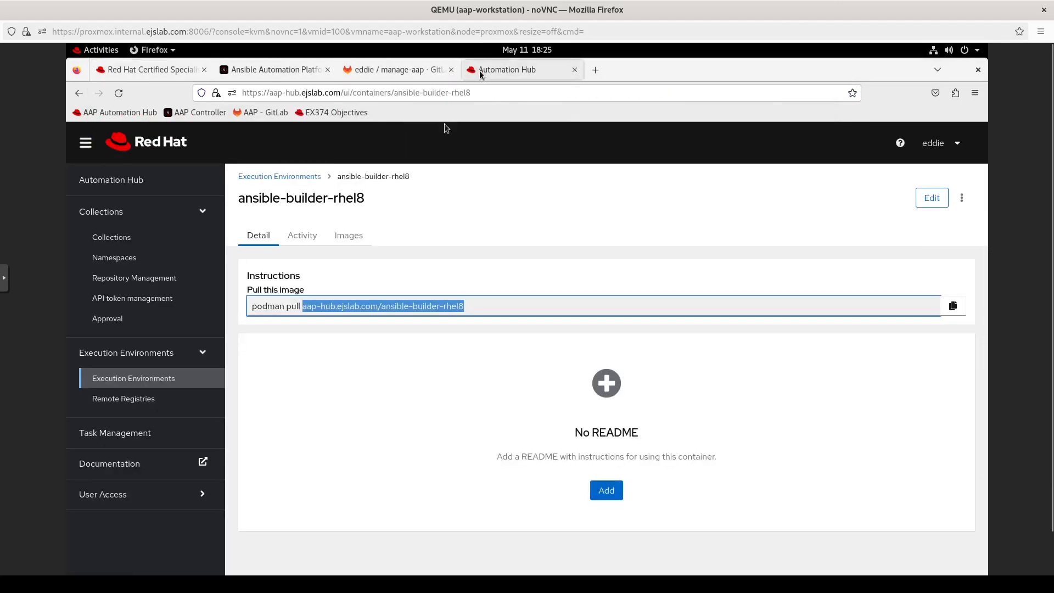
pyautogui.click(158, 377)
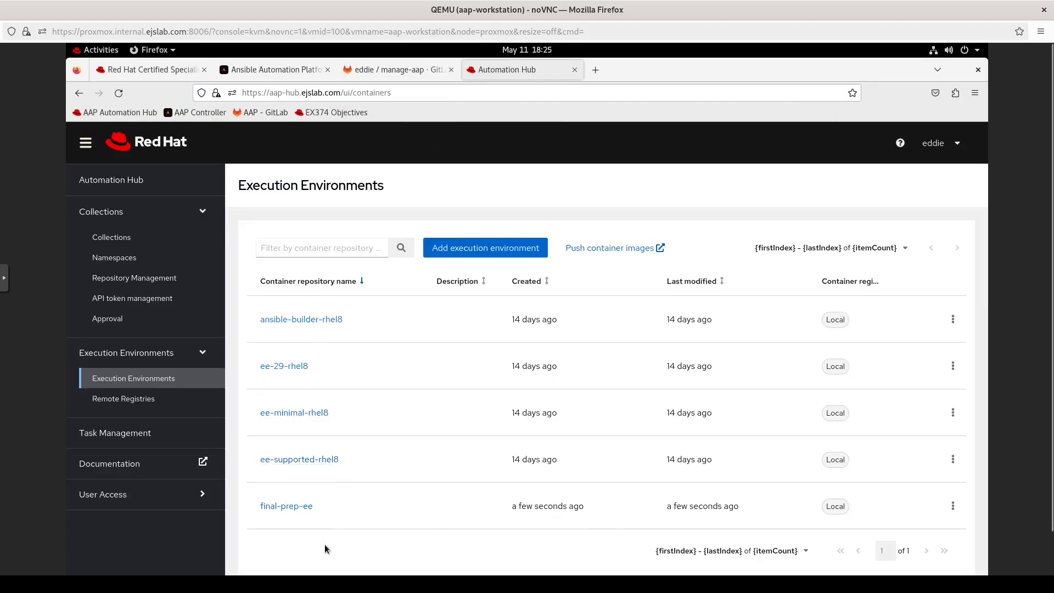
pyautogui.click(286, 507)
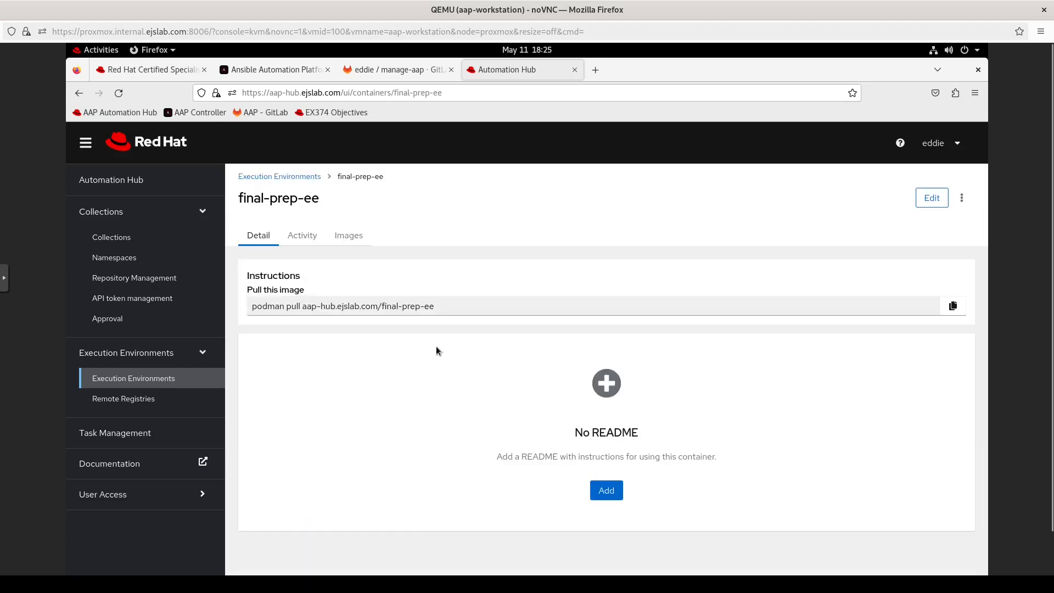
pyautogui.moveTo(442, 311); pyautogui.dragTo(301, 306)
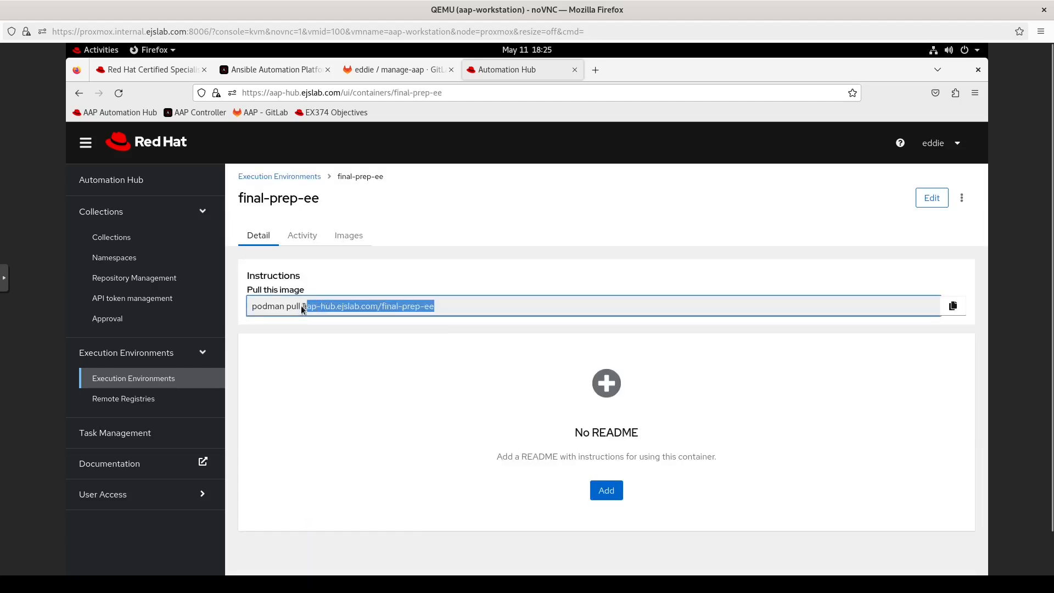
pyautogui.click(442, 305)
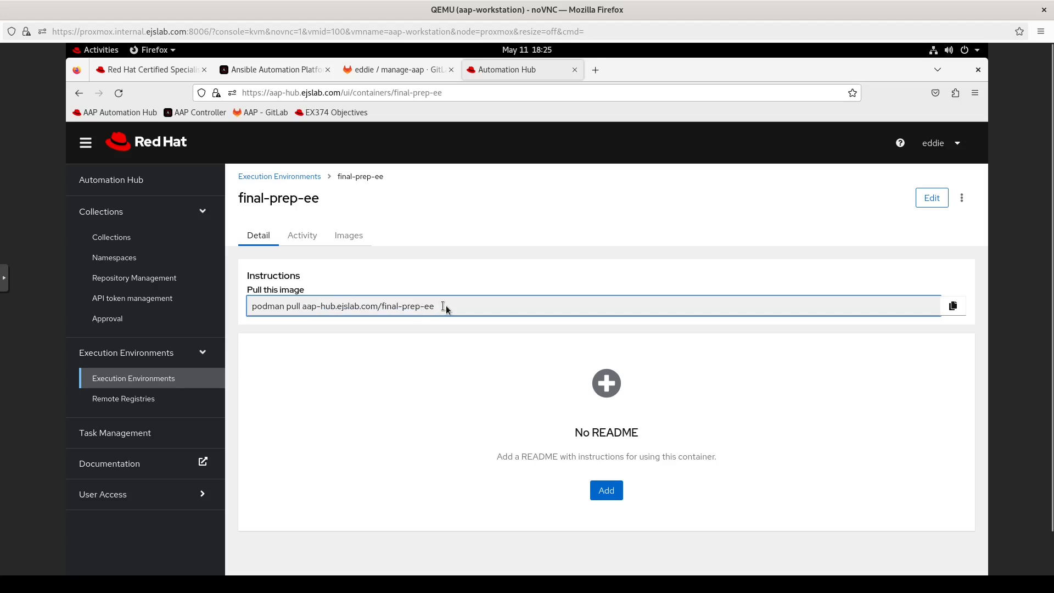
pyautogui.moveTo(446, 306); pyautogui.dragTo(347, 303)
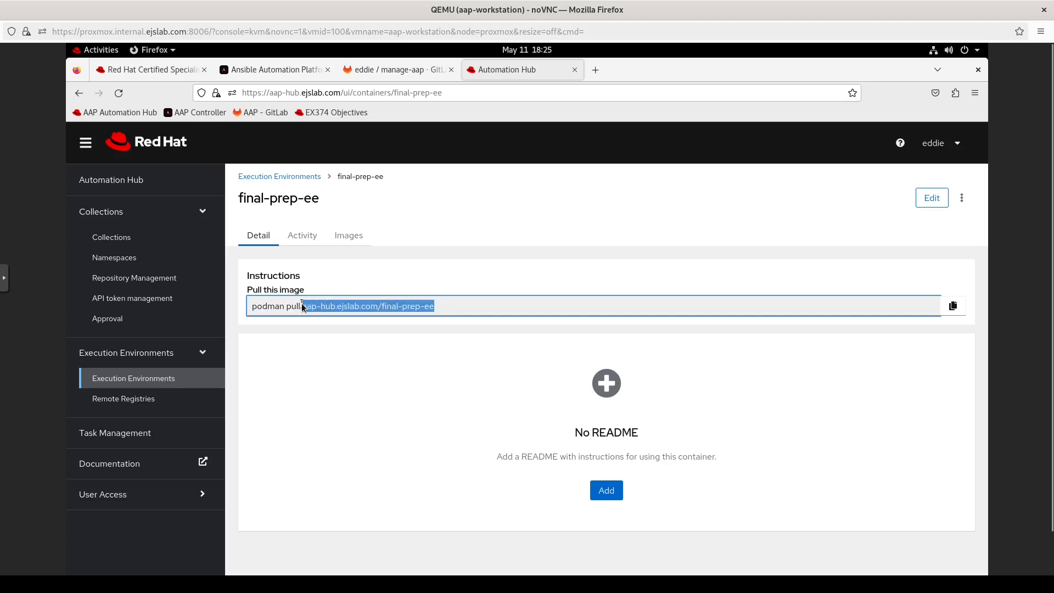
pyautogui.rightClick(316, 304)
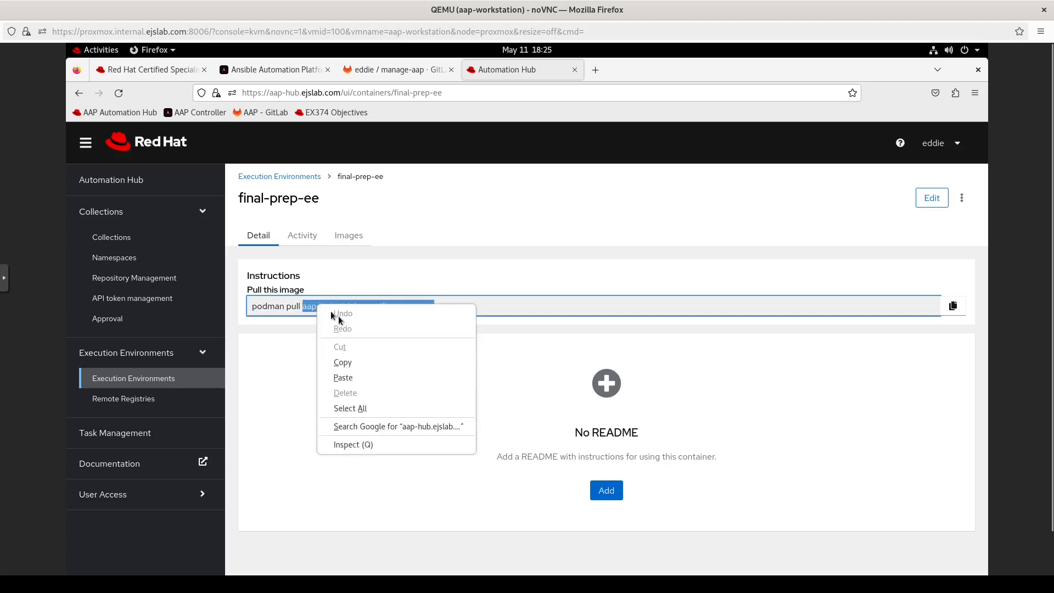
pyautogui.click(347, 363)
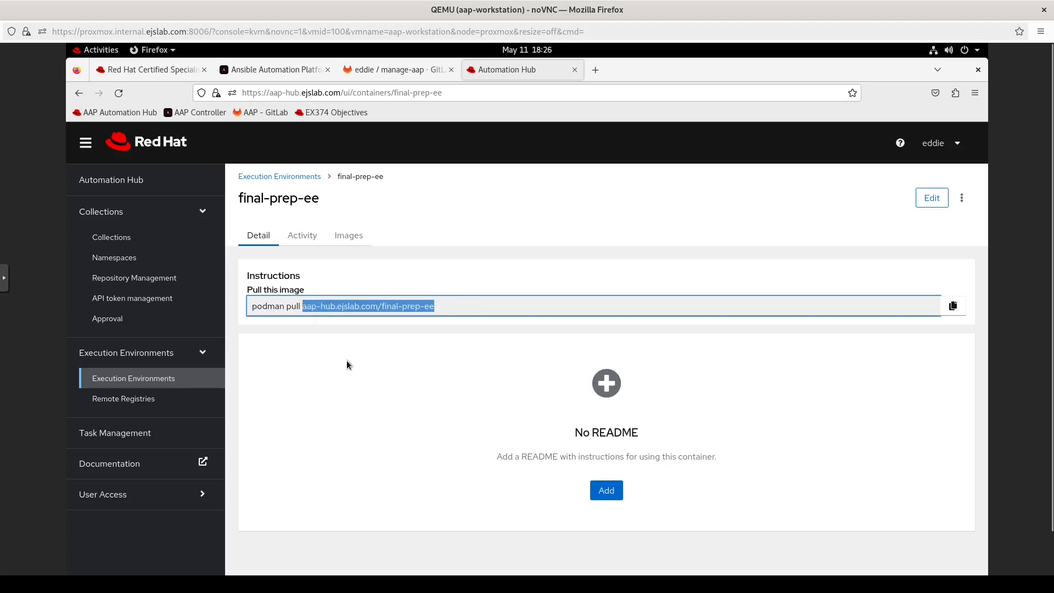
# Step: Choose Use in Controller for final-prep-ee from the Execution Environments list
pyautogui.click(317, 181)
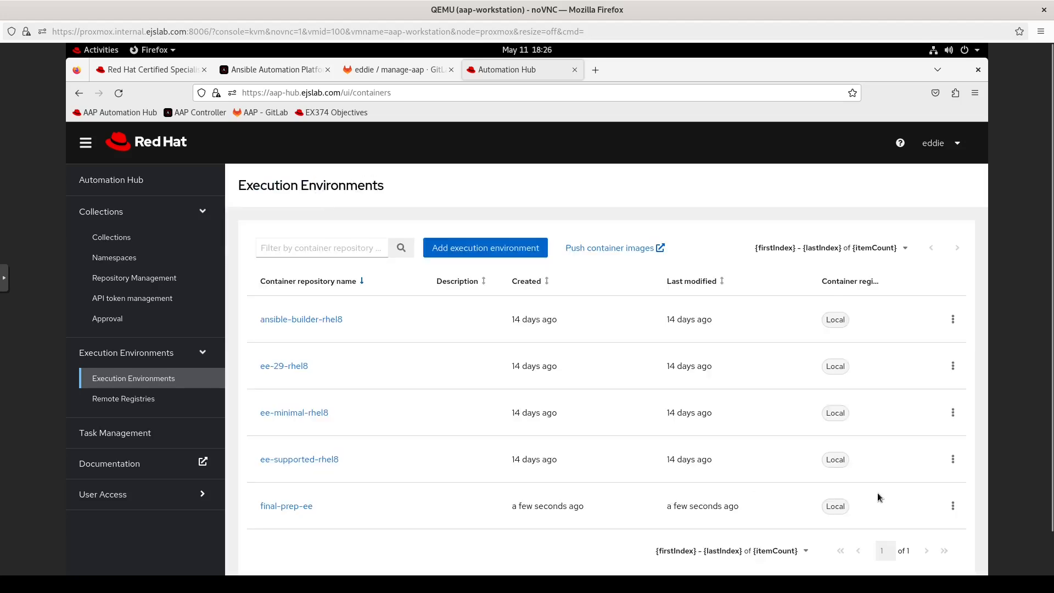
pyautogui.click(954, 506)
pyautogui.click(943, 556)
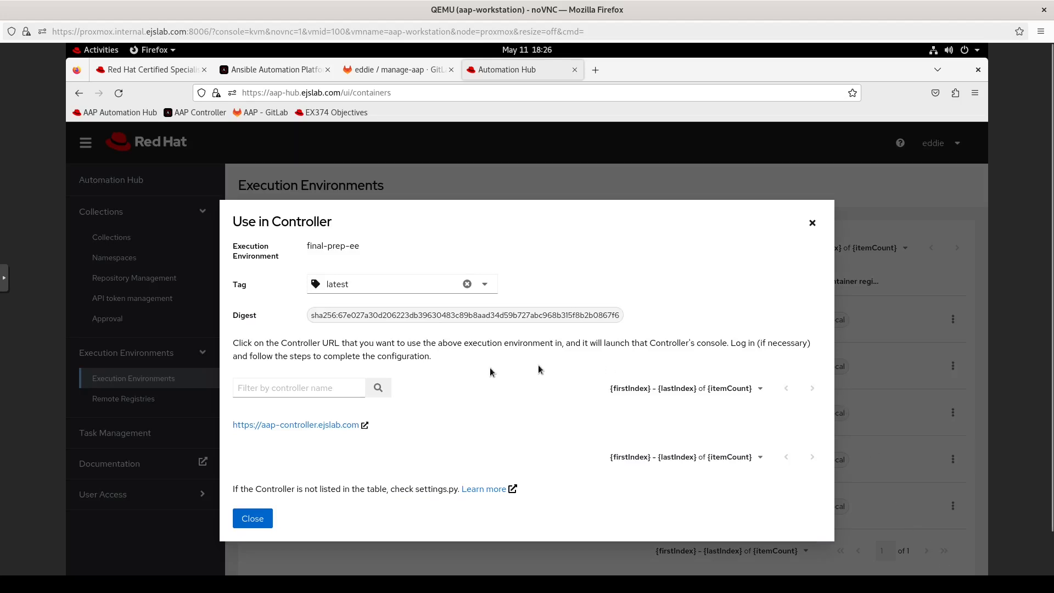
# Step: Open the controller's new execution environment form and name it 'Final Prep EE'
pyautogui.click(297, 424)
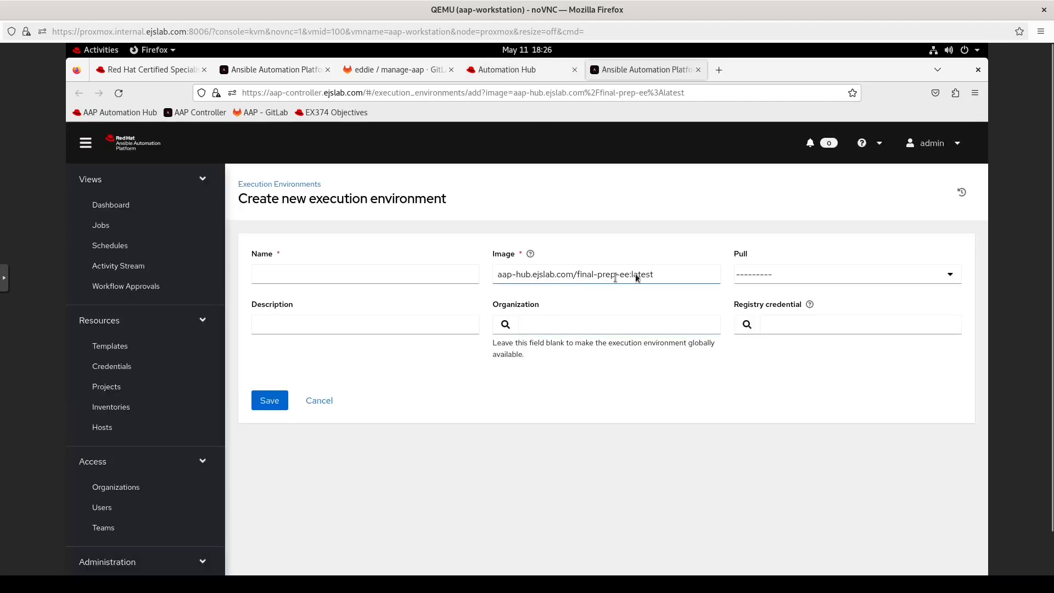
pyautogui.click(452, 277)
pyautogui.click(388, 276)
pyautogui.write('Final Pre E')
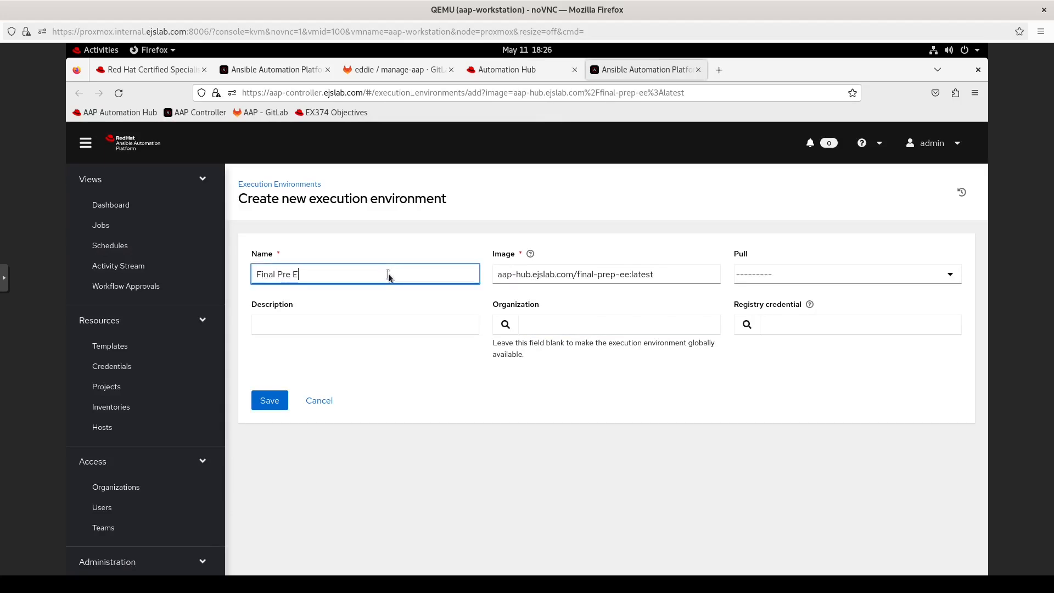
pyautogui.press('BackSpace')
pyautogui.press('BackSpace')
pyautogui.press('BackSpace')
pyautogui.write('p EE')
pyautogui.scroll(-3, 180, 413)
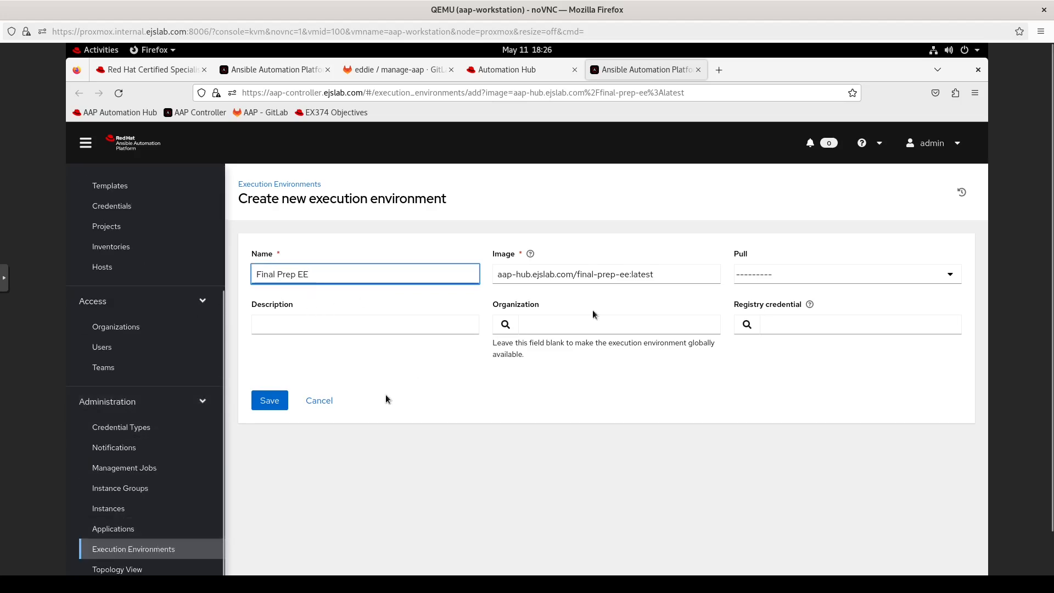
# Step: Set pull policy to Always and the Automation Hub Container Registry credential
pyautogui.click(948, 275)
pyautogui.click(910, 308)
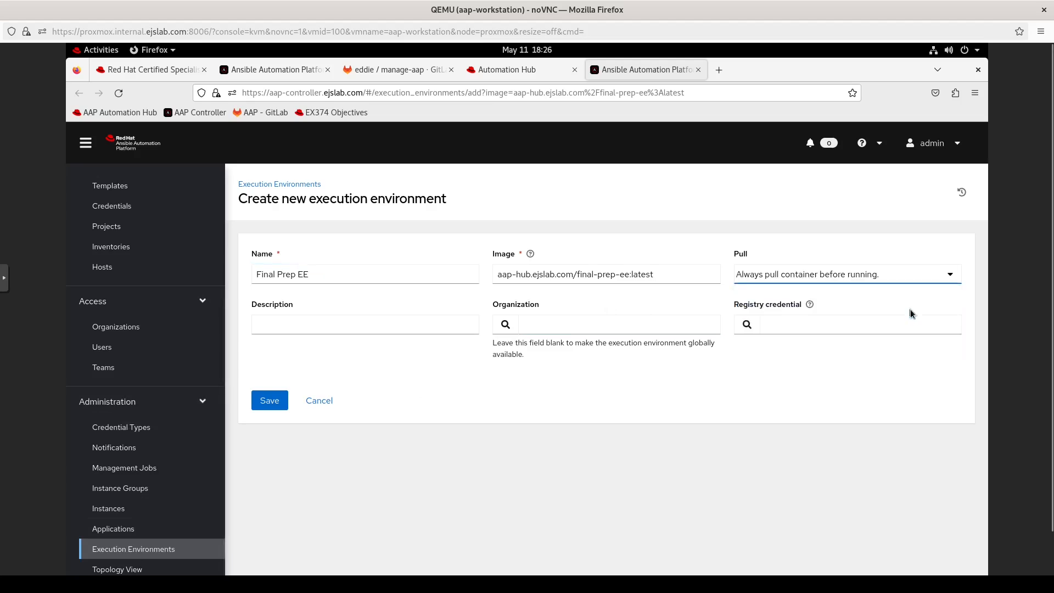
pyautogui.click(950, 276)
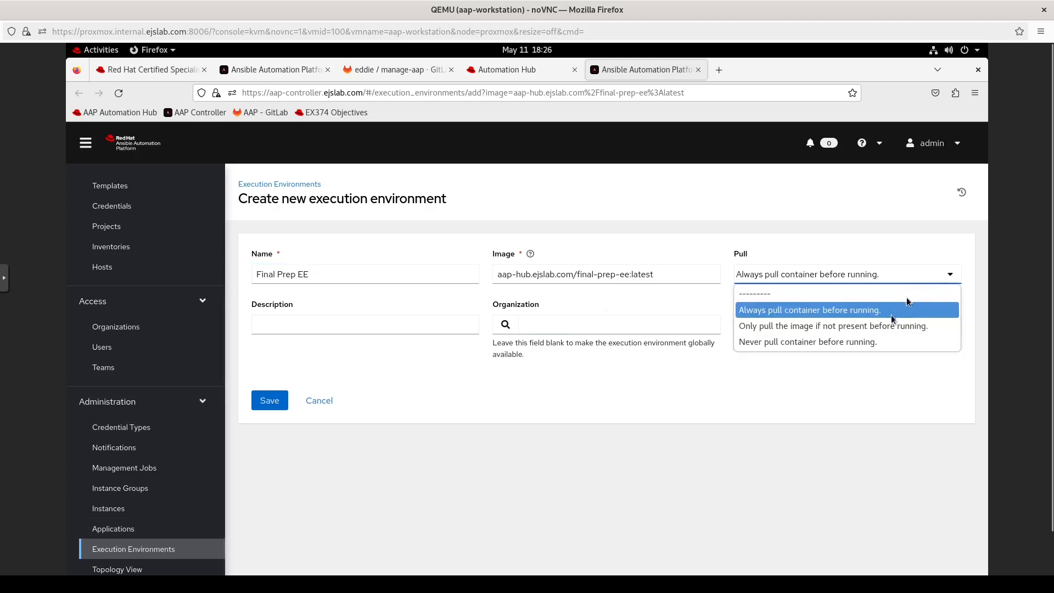
pyautogui.click(769, 397)
pyautogui.click(749, 331)
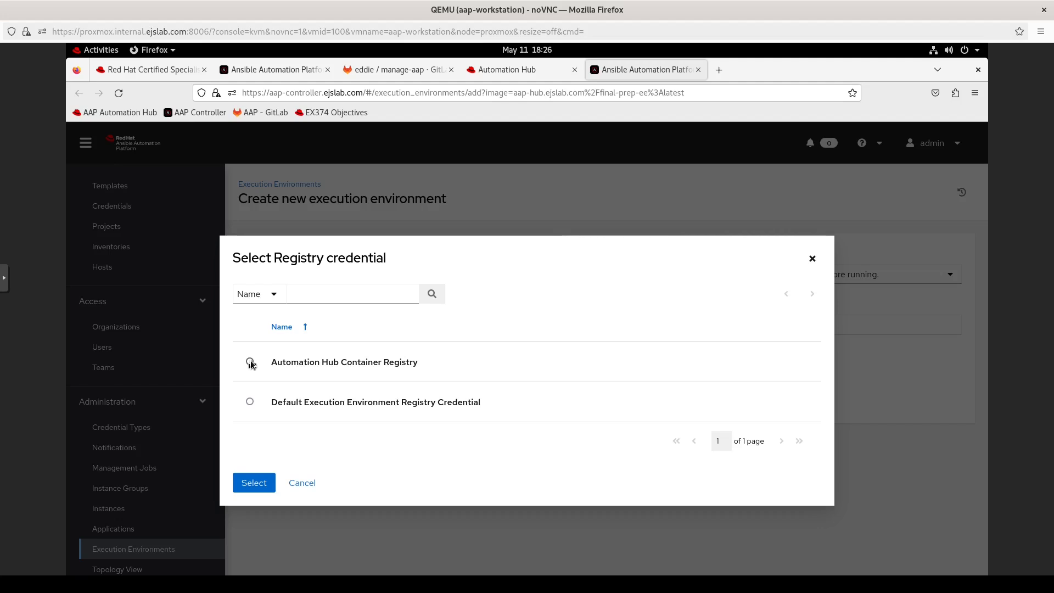
pyautogui.click(251, 362)
pyautogui.click(254, 494)
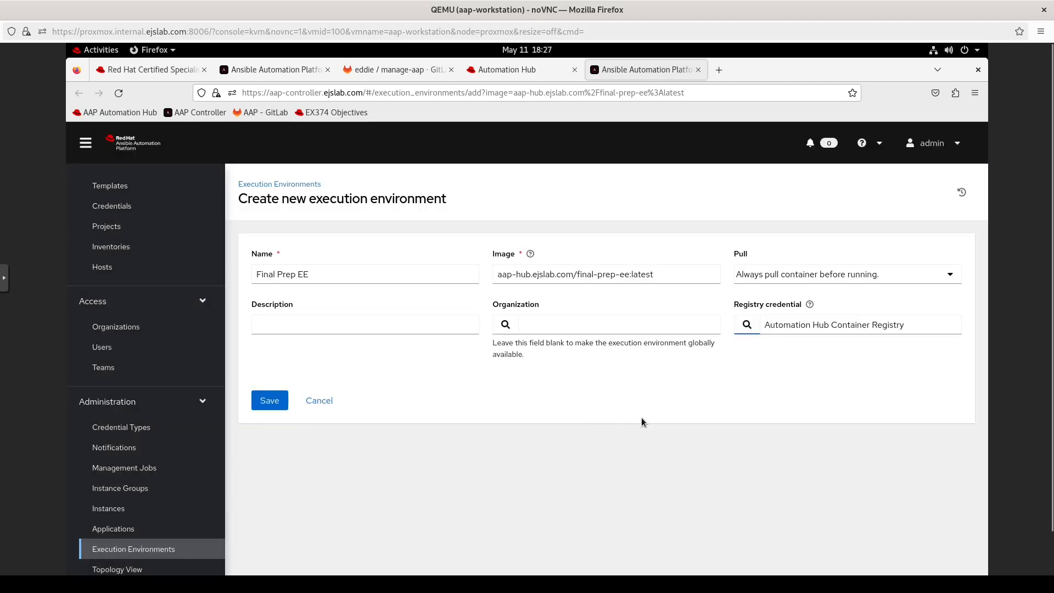
# Step: Set the organization to Default and save the Final Prep EE environment
pyautogui.click(507, 325)
pyautogui.click(250, 381)
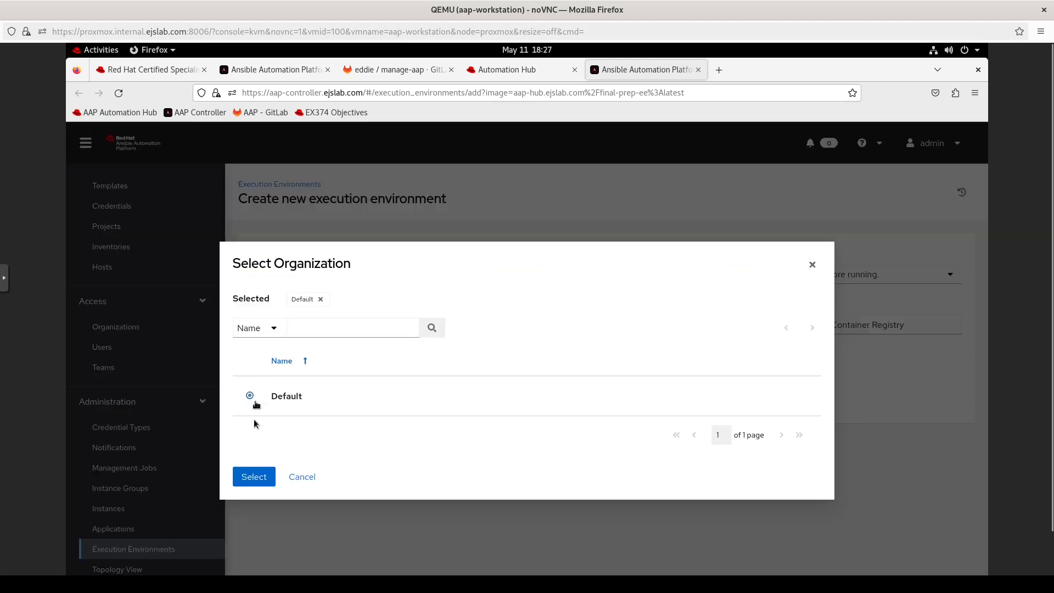
pyautogui.click(254, 476)
pyautogui.click(269, 400)
pyautogui.click(192, 69)
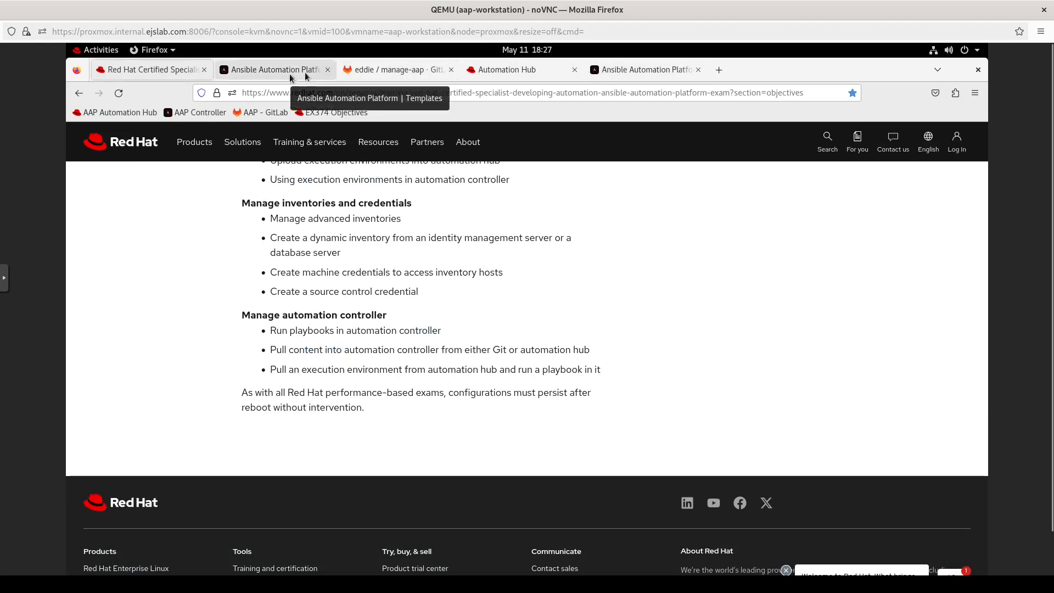
# Step: Edit the Ping Test template and choose Final Prep EE as its execution environment
pyautogui.click(698, 69)
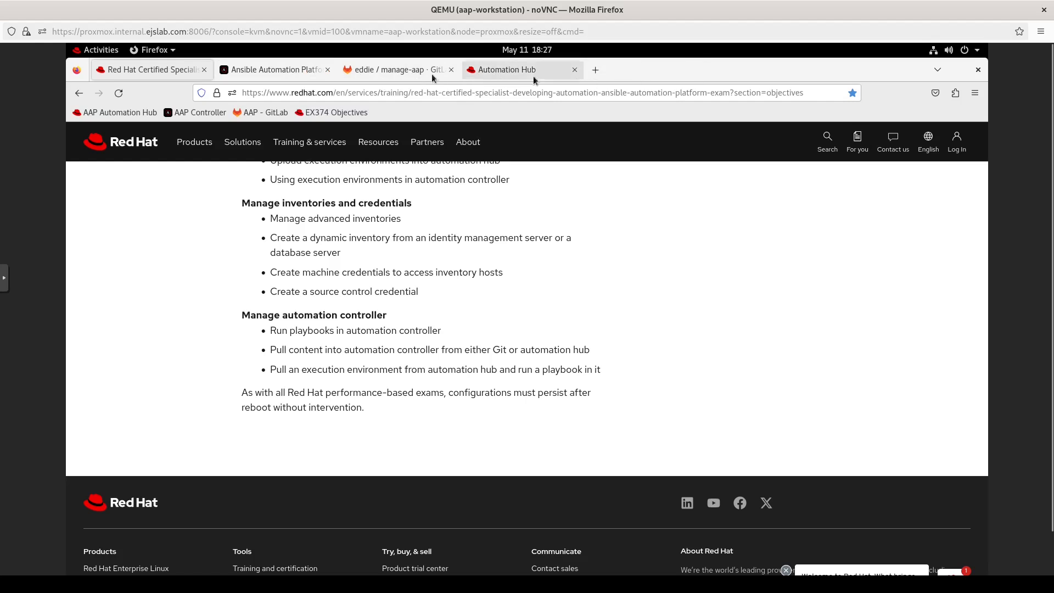
pyautogui.click(305, 69)
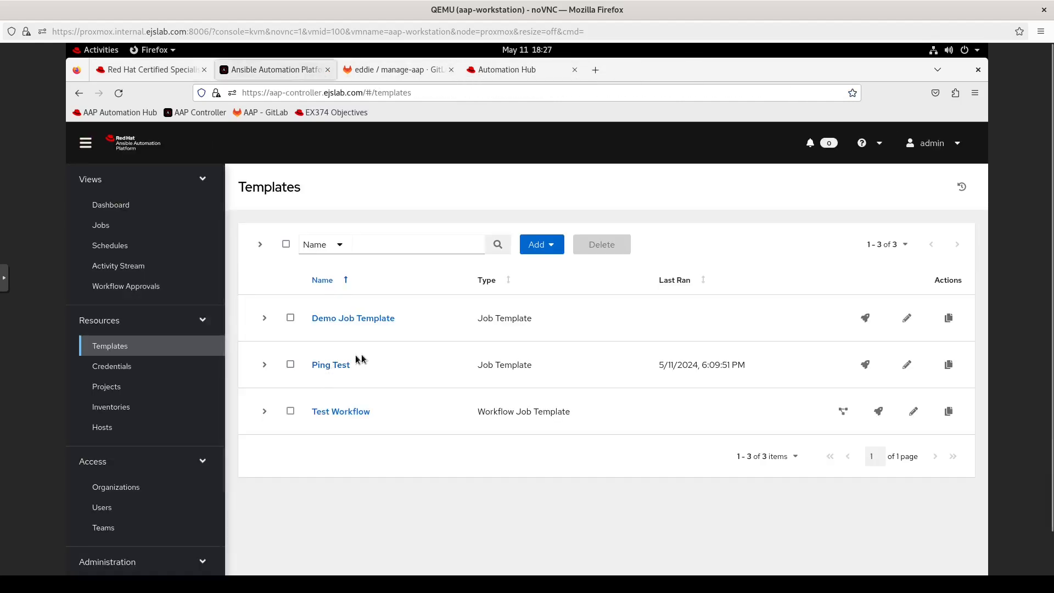
pyautogui.click(907, 364)
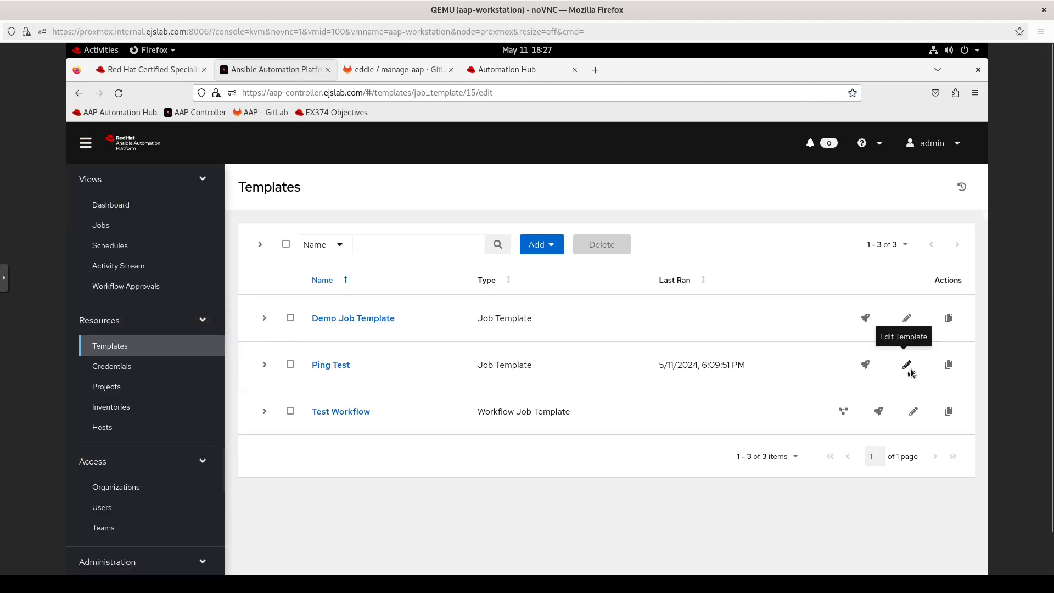
pyautogui.click(748, 325)
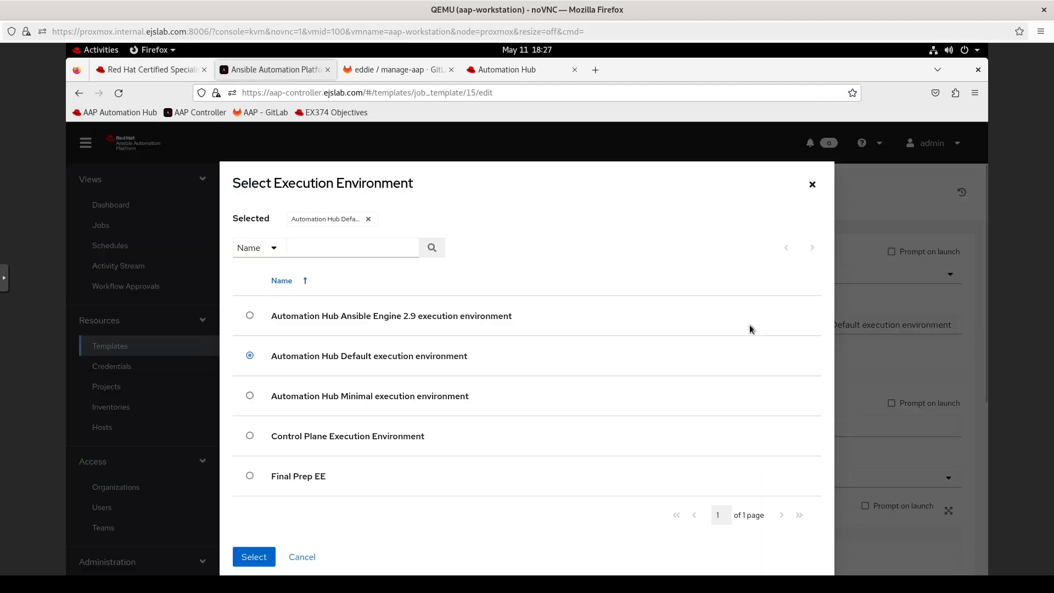
pyautogui.click(250, 476)
pyautogui.click(263, 556)
# Step: Save Ping Test and launch it, with job 22 finishing Successful on all 10 hosts
pyautogui.scroll(-6, 494, 502)
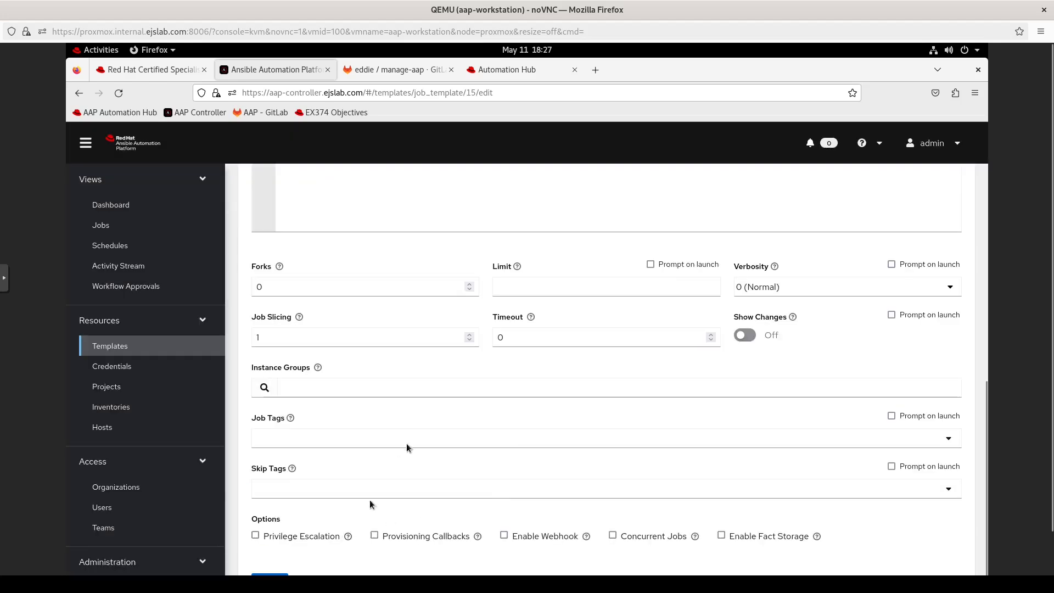
pyautogui.scroll(-2, 397, 457)
pyautogui.click(268, 537)
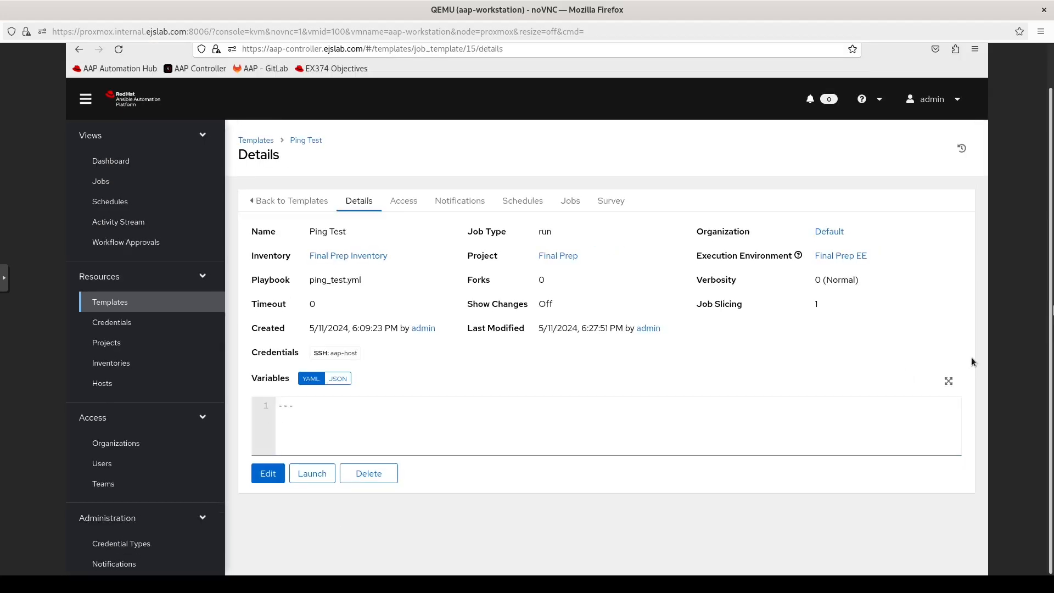
pyautogui.click(312, 473)
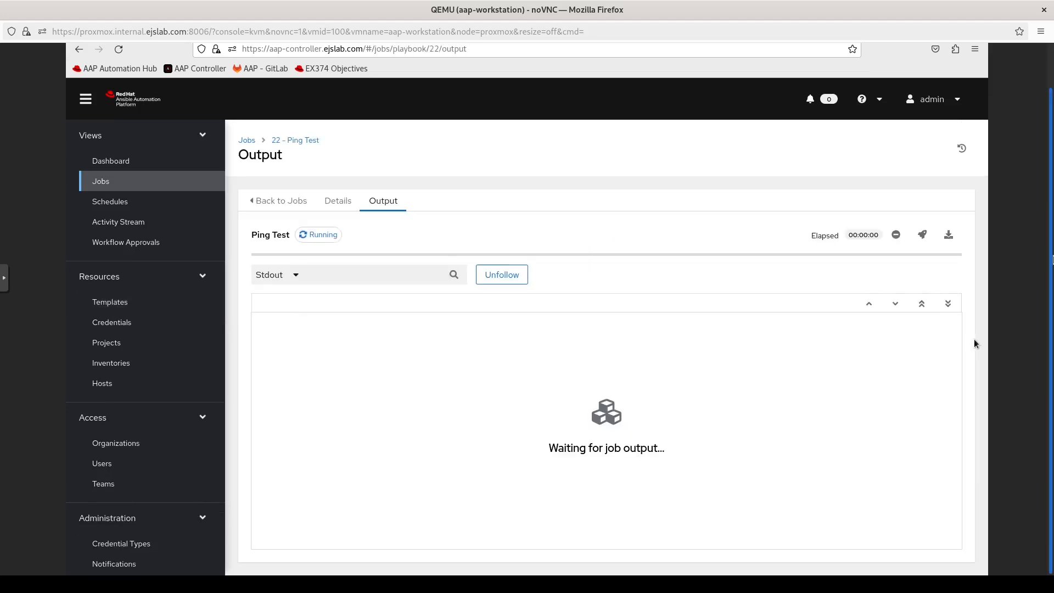
pyautogui.moveTo(1053, 256); pyautogui.dragTo(1053, 222)
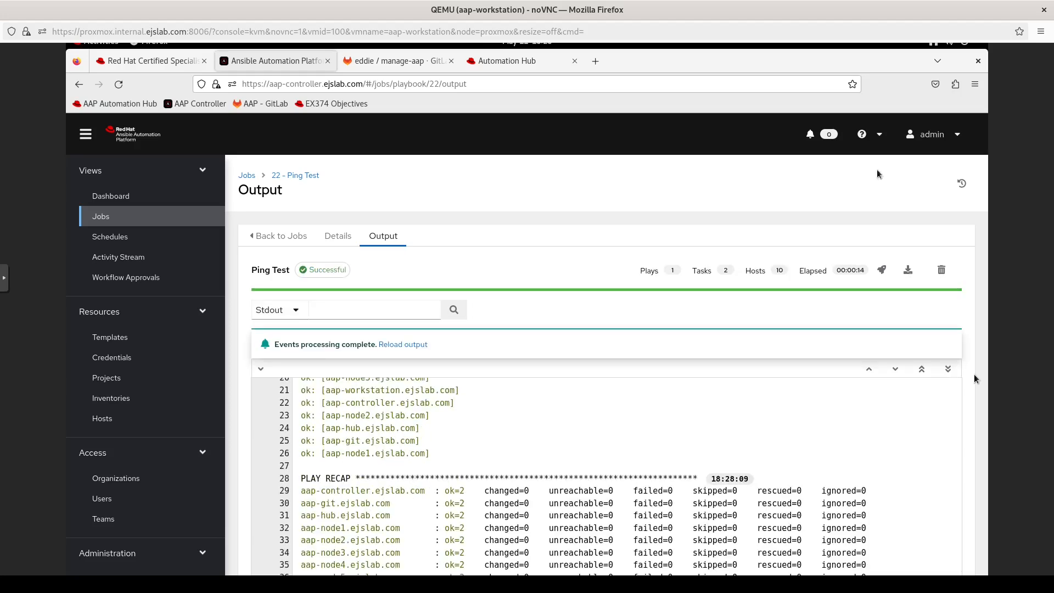
# Step: Add a new job template from the Templates list and open its Playbook dropdown
pyautogui.click(109, 337)
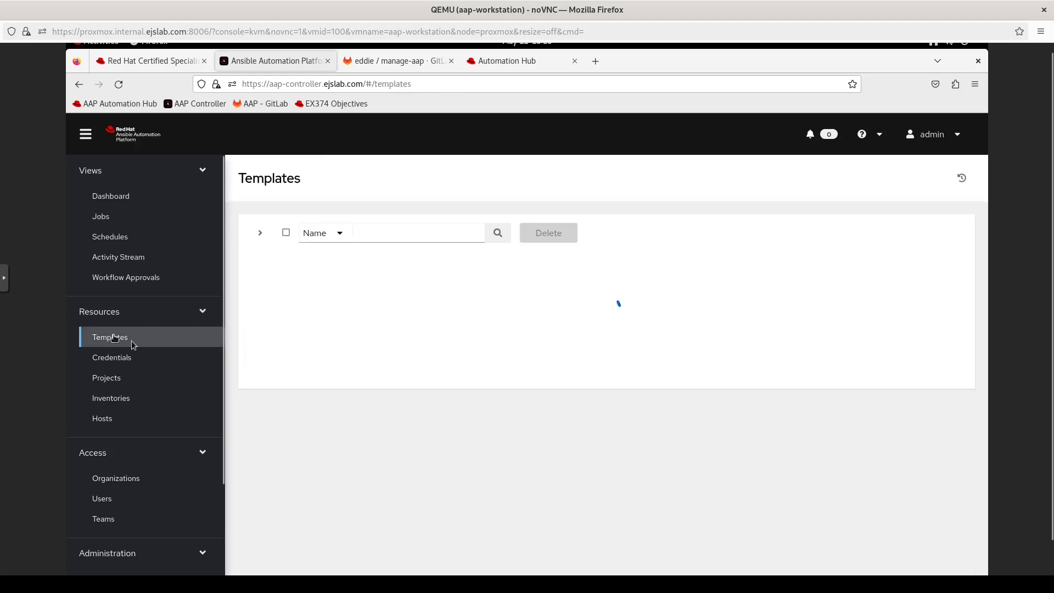
pyautogui.click(541, 236)
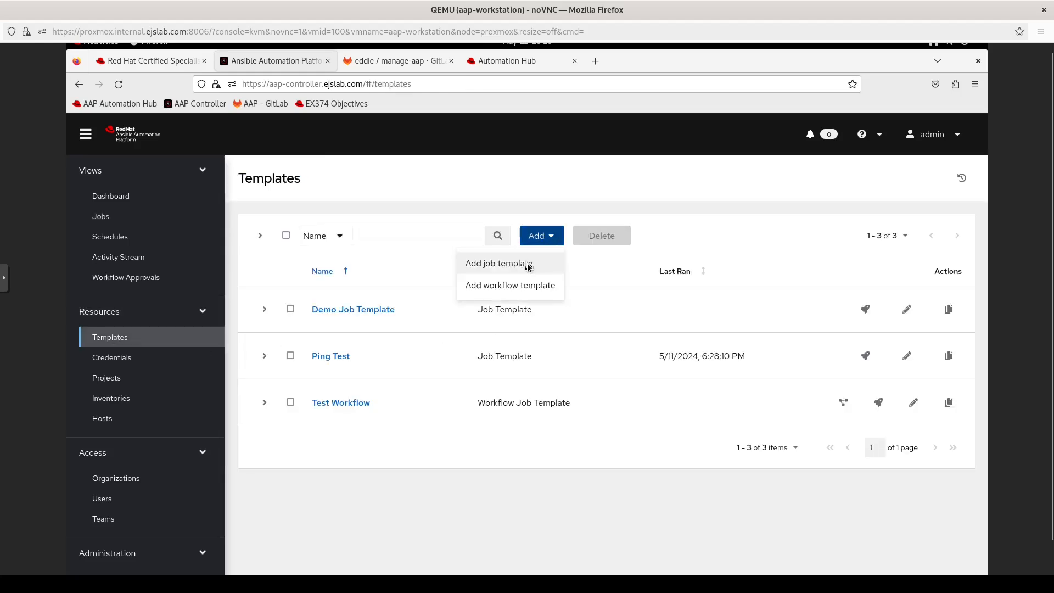
pyautogui.click(529, 264)
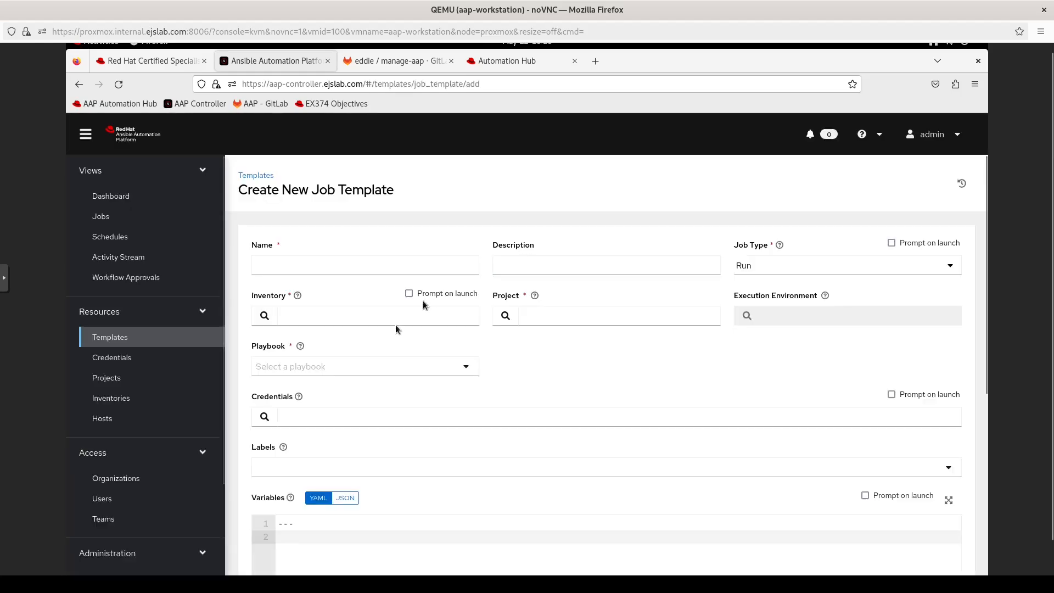
pyautogui.click(465, 364)
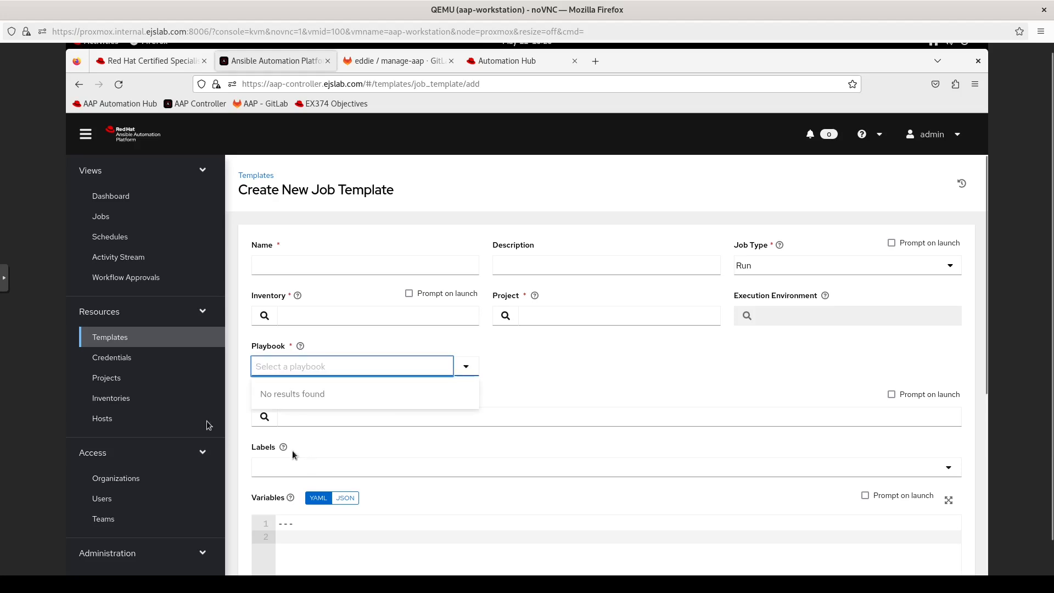
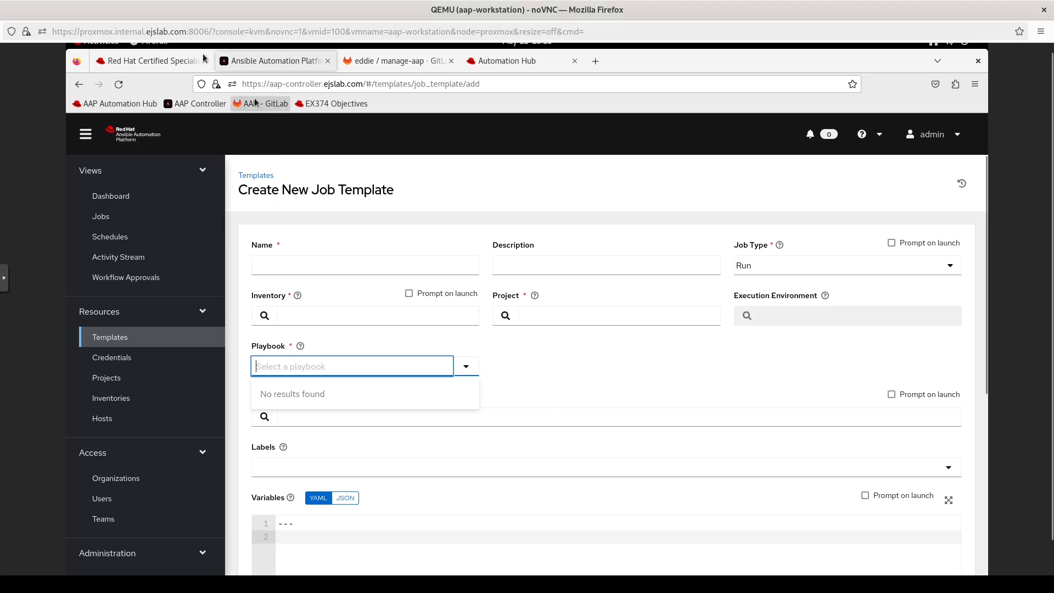
# Step: Switch to the Red Hat Certified Specialist tab showing the EX374 automation controller objectives
pyautogui.click(187, 60)
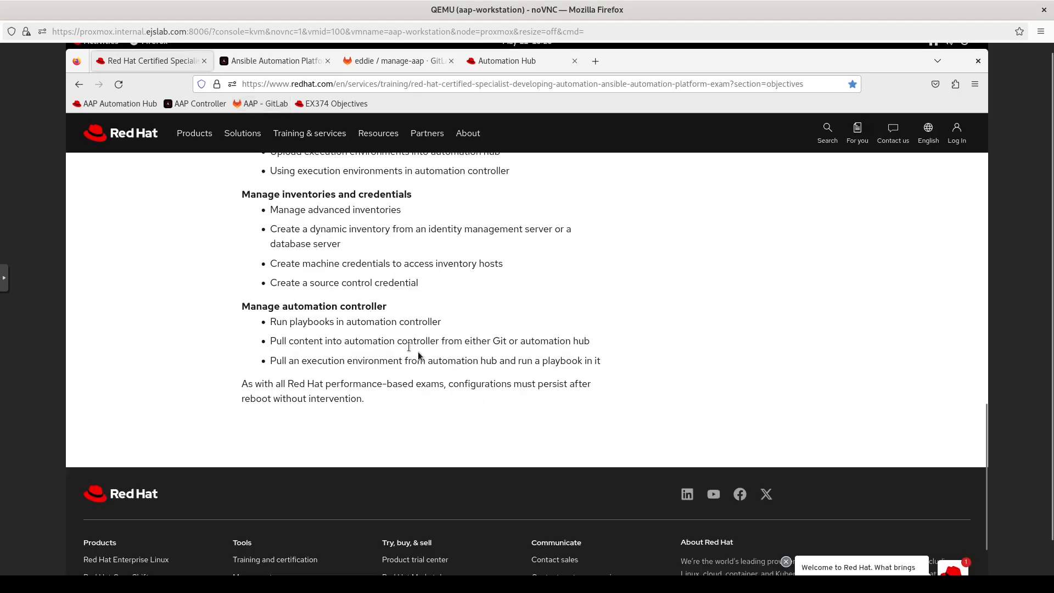